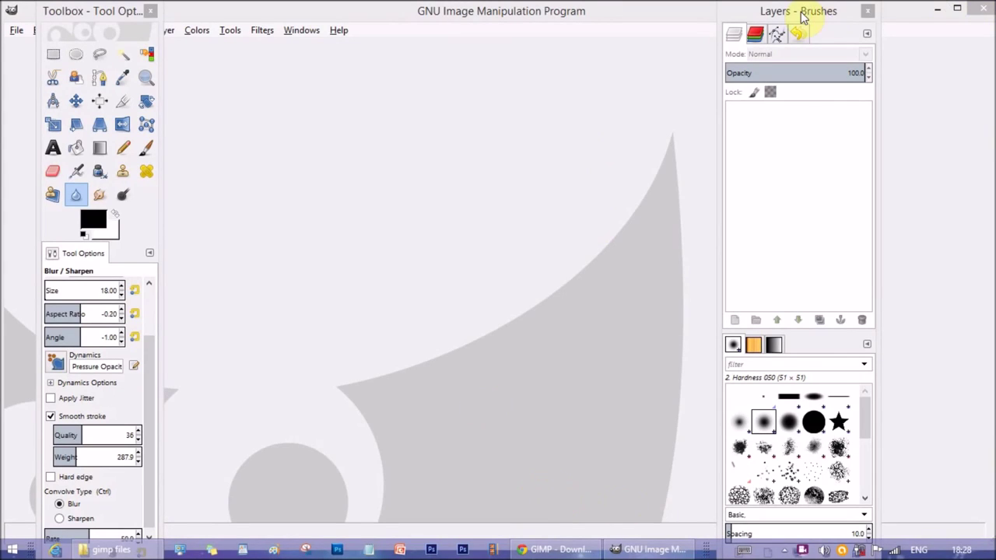
- Move the Layers–Brushes dock and toolbox further apart, then show the gimp.org downloads page in Chrome
drag(804, 17, 856, 12)
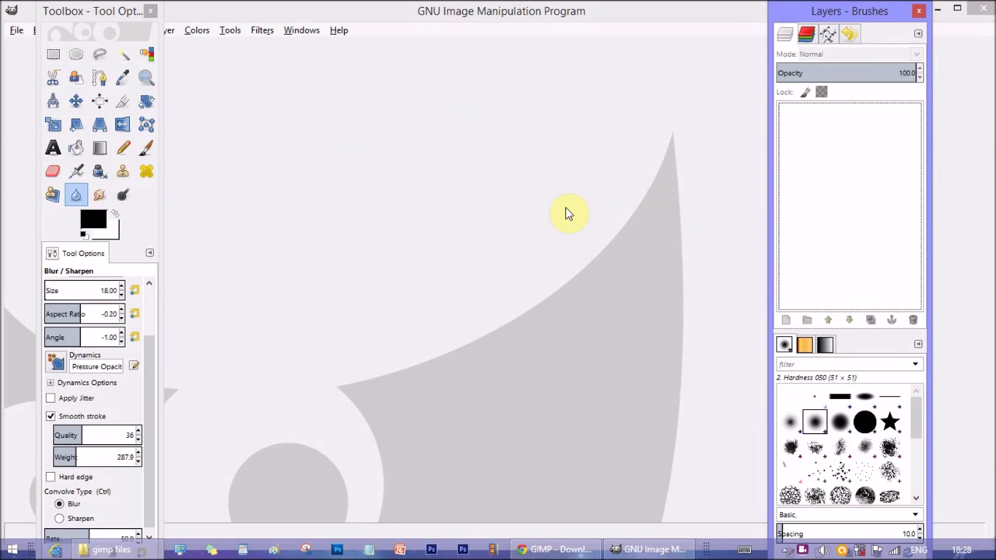
drag(85, 16, 110, 11)
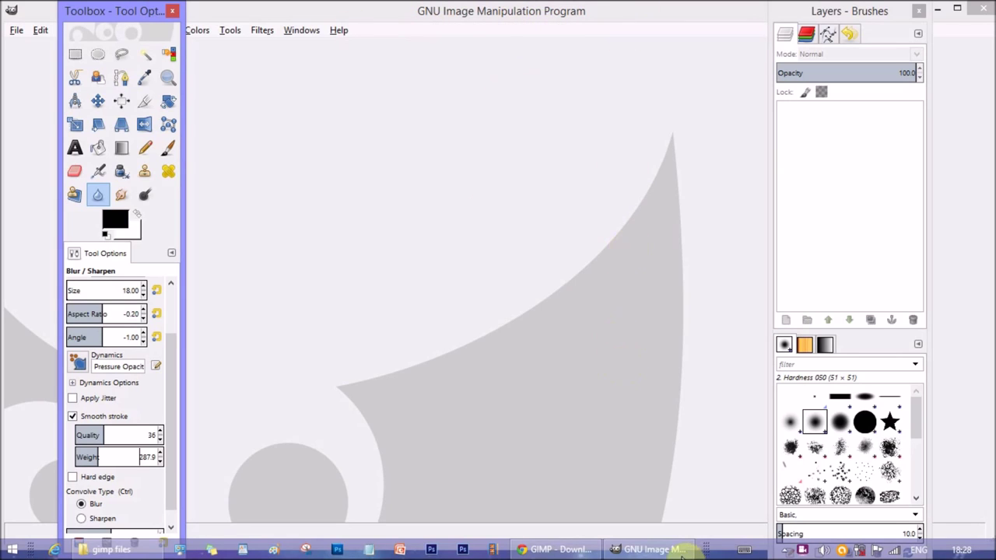
click(654, 550)
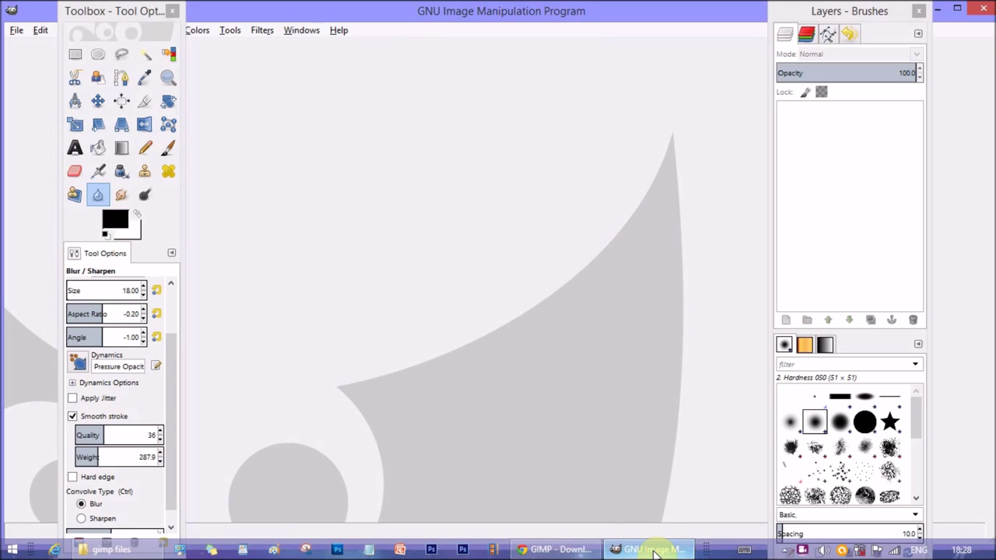
click(556, 550)
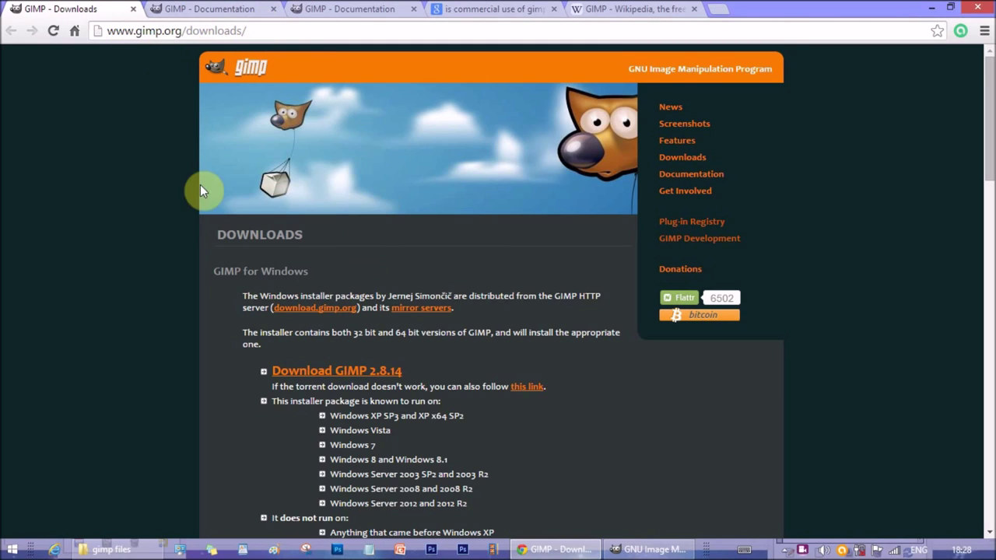
- Scroll through the GIMP 2.8.14 downloads page, then minimize Chrome to reveal GIMP
scroll(614, 299, down, 5)
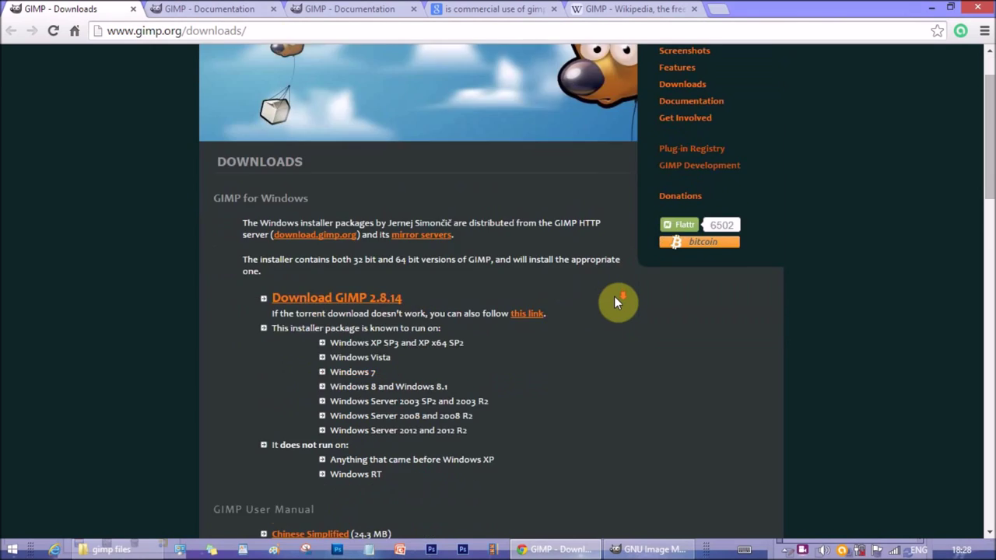
scroll(616, 302, down, 12)
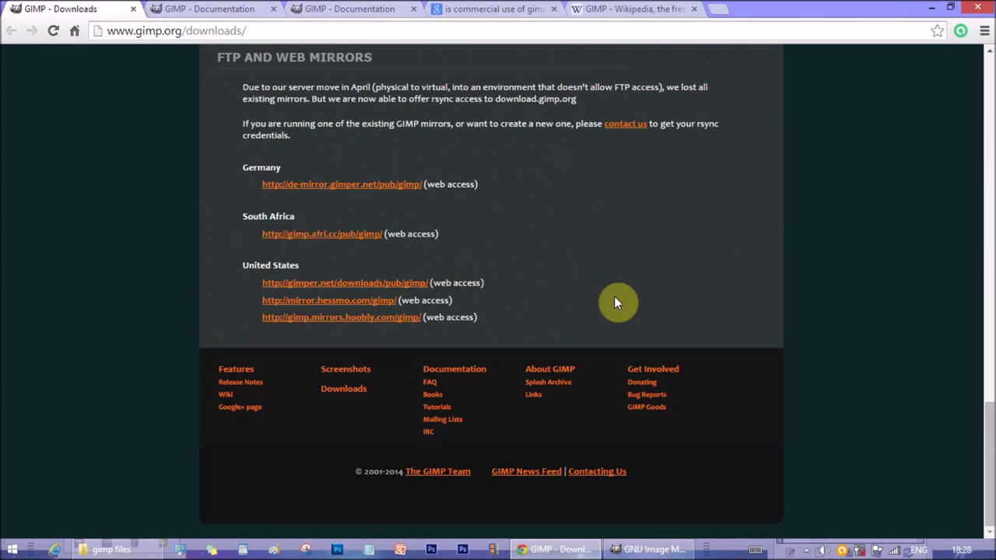
scroll(615, 302, up, 20)
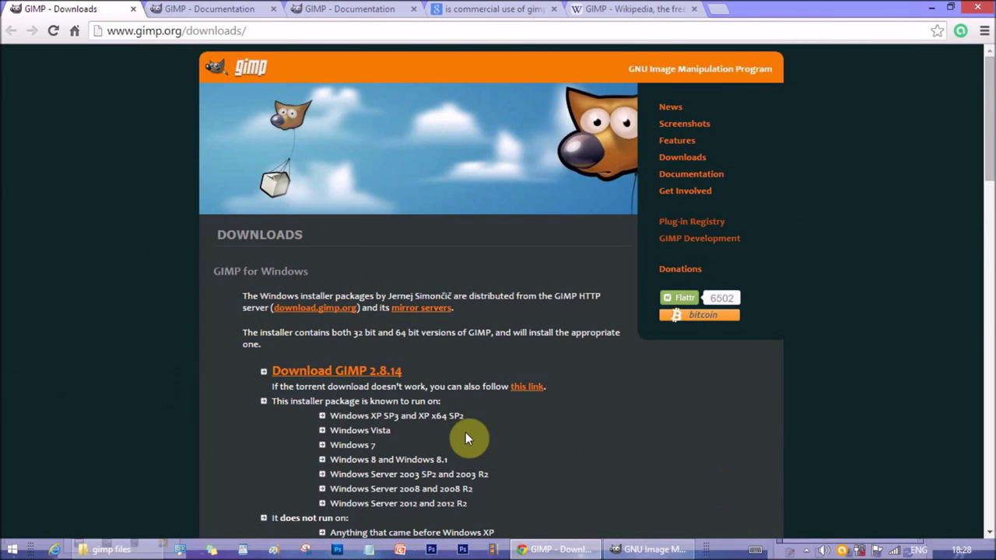
click(931, 9)
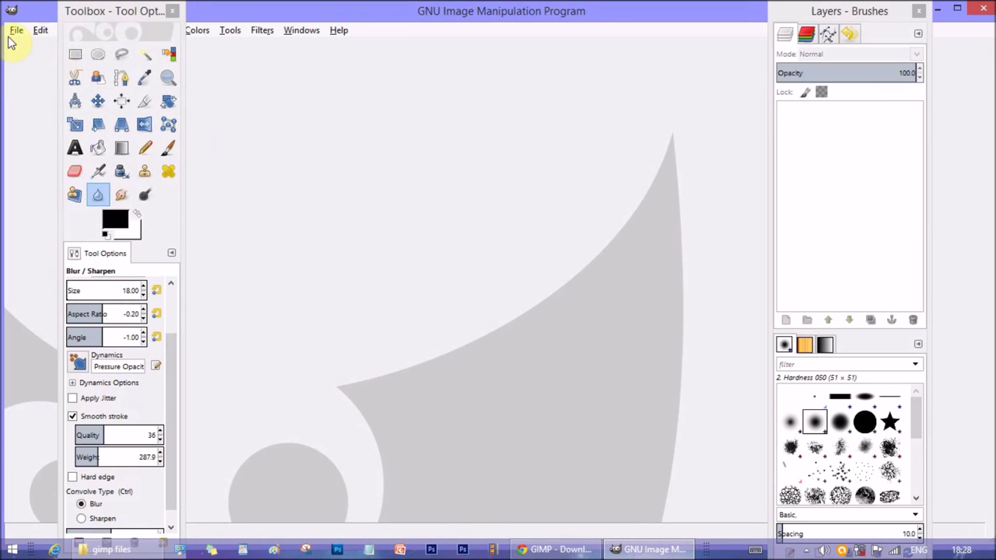
- Preview planet_gimp.jpg from the gimp files folder in Picture Manager, then close the viewer
click(136, 551)
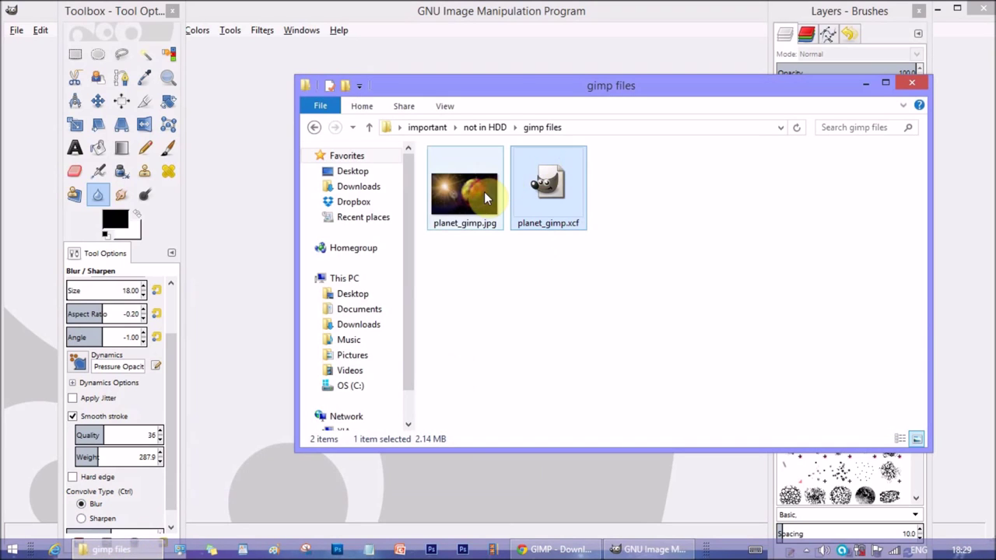
click(478, 196)
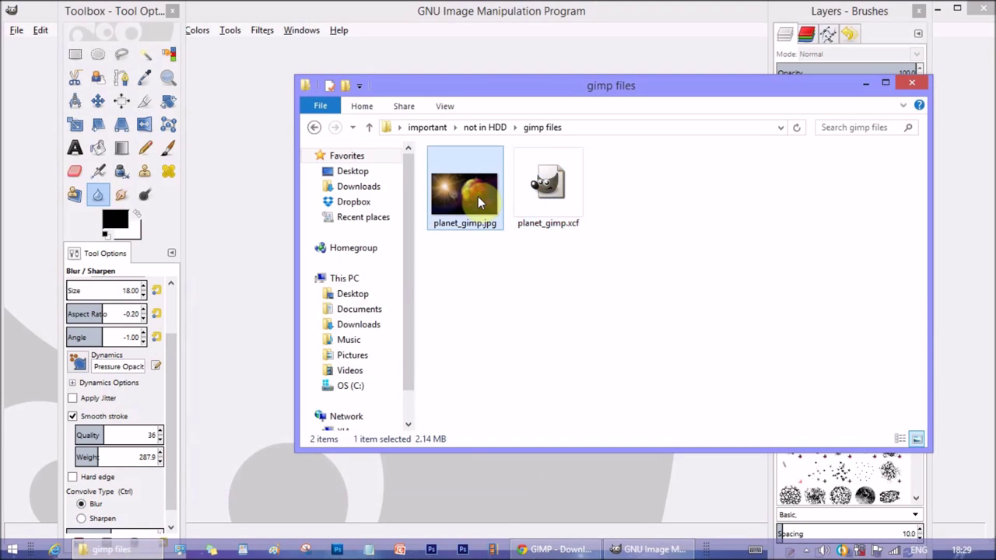
double_click(473, 199)
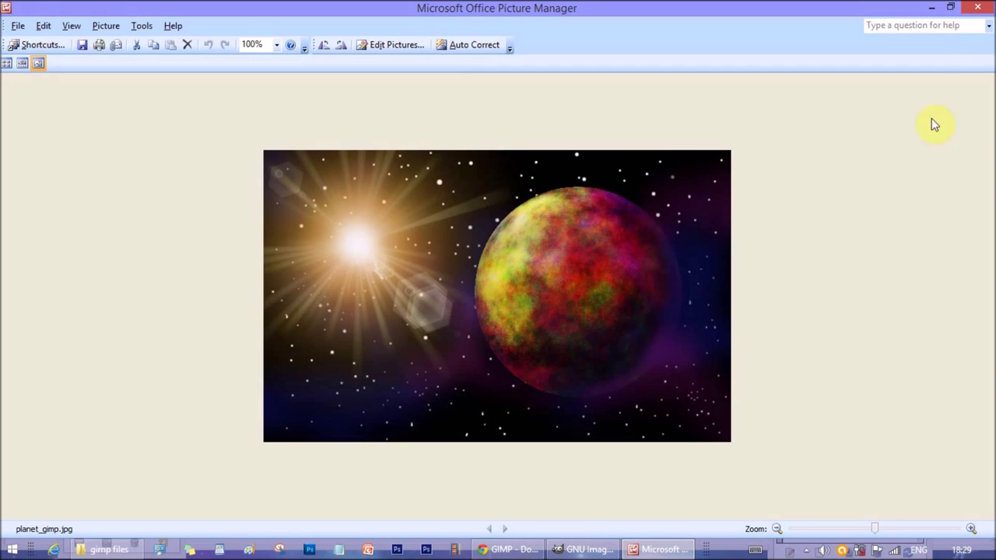
click(975, 14)
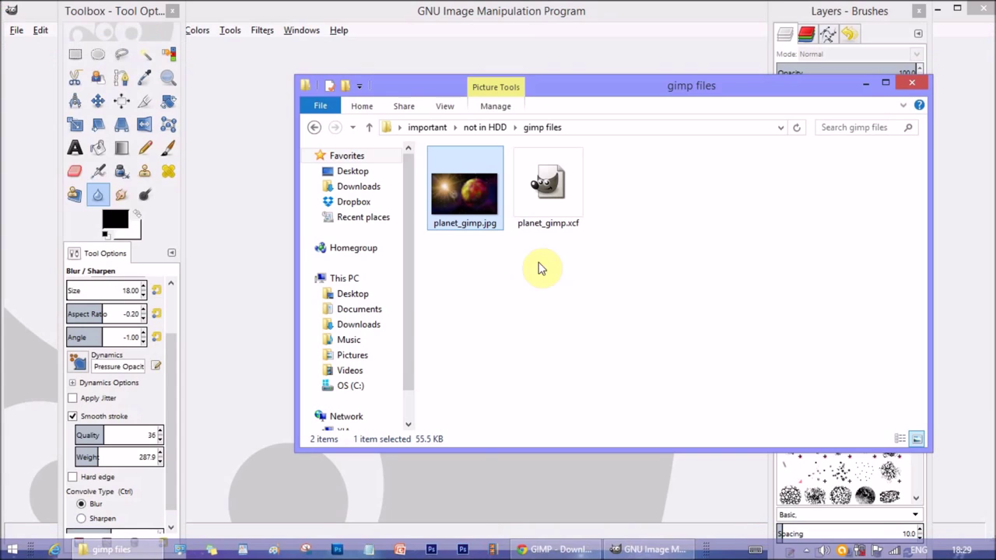
- Create a new 640 × 400 px RGB image at 72 ppi with File > New
click(865, 84)
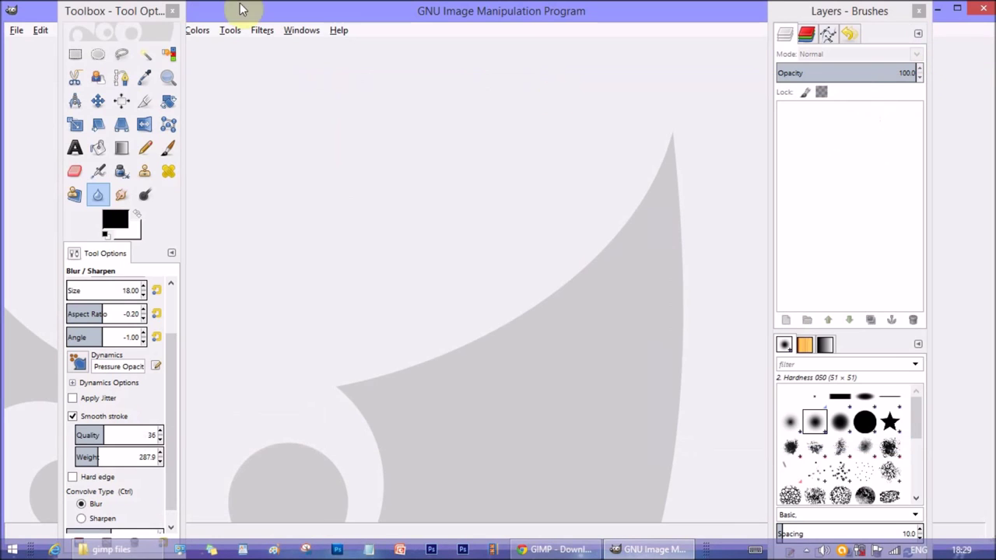
click(16, 31)
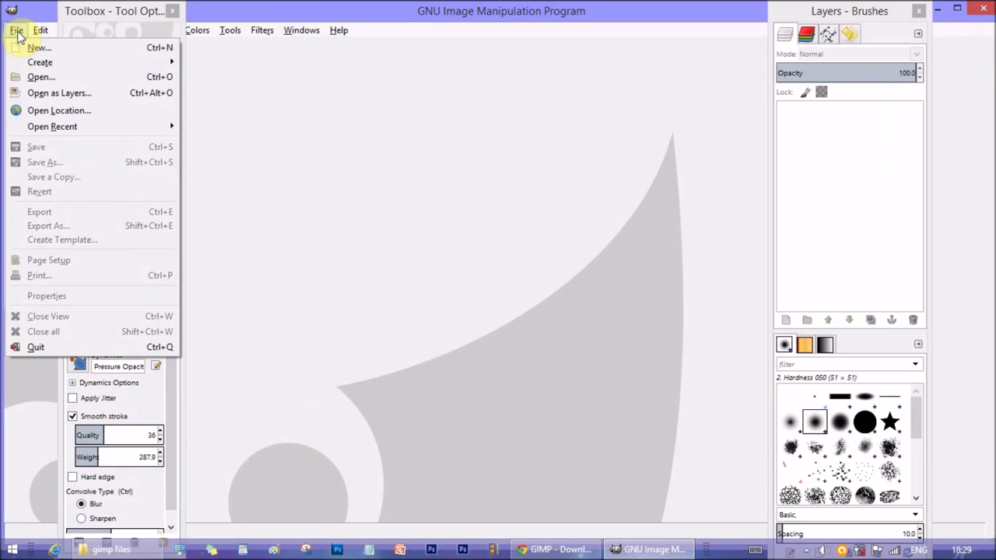
click(33, 48)
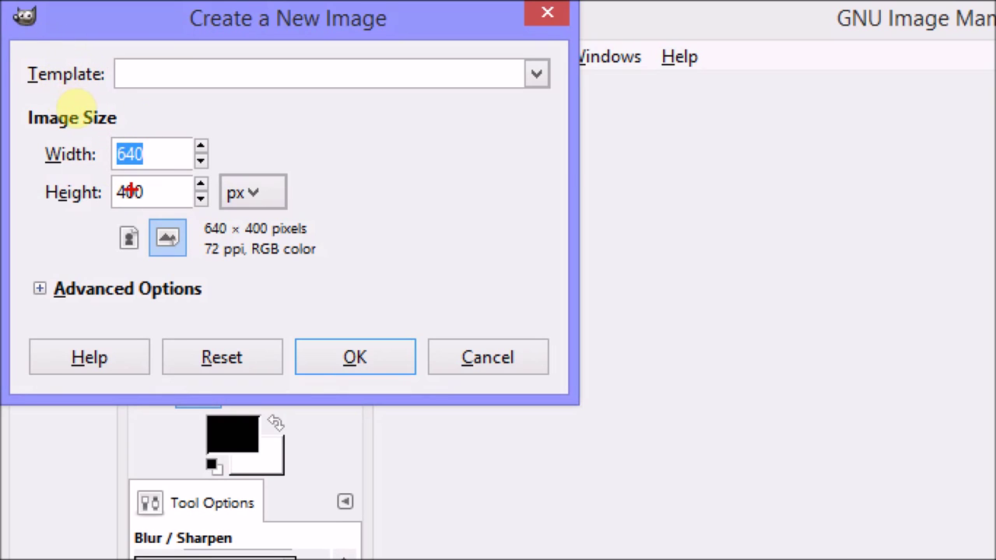
drag(113, 165, 220, 161)
drag(103, 219, 191, 208)
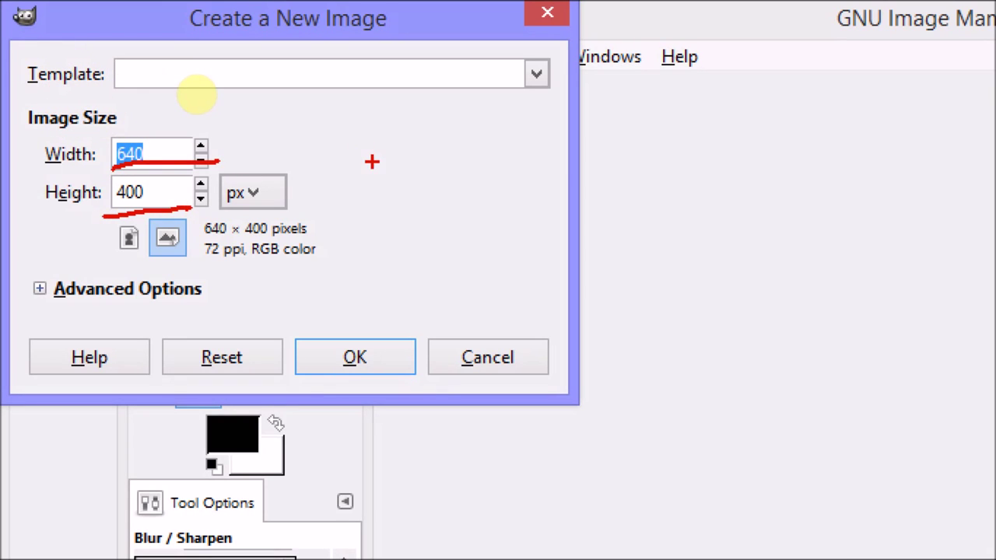
drag(205, 253, 381, 254)
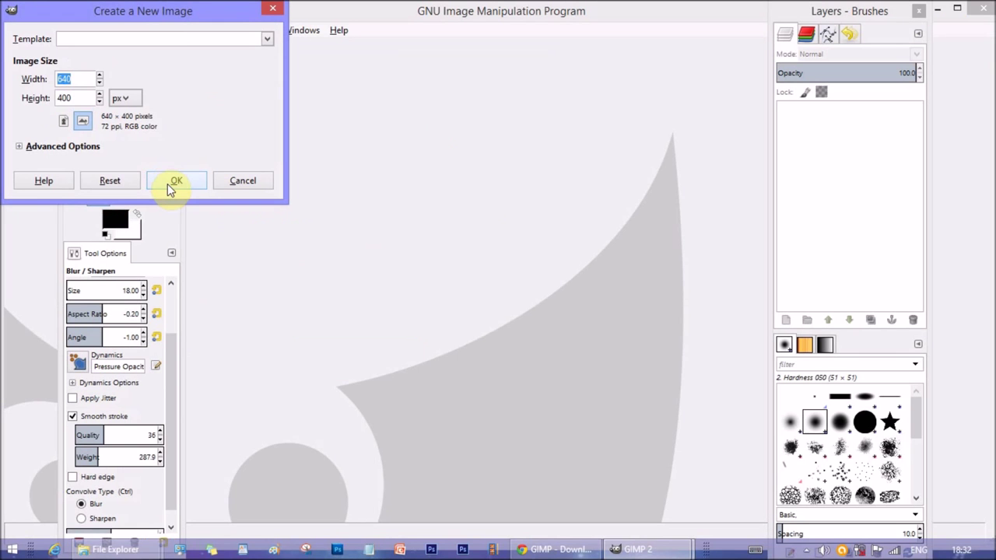
click(360, 363)
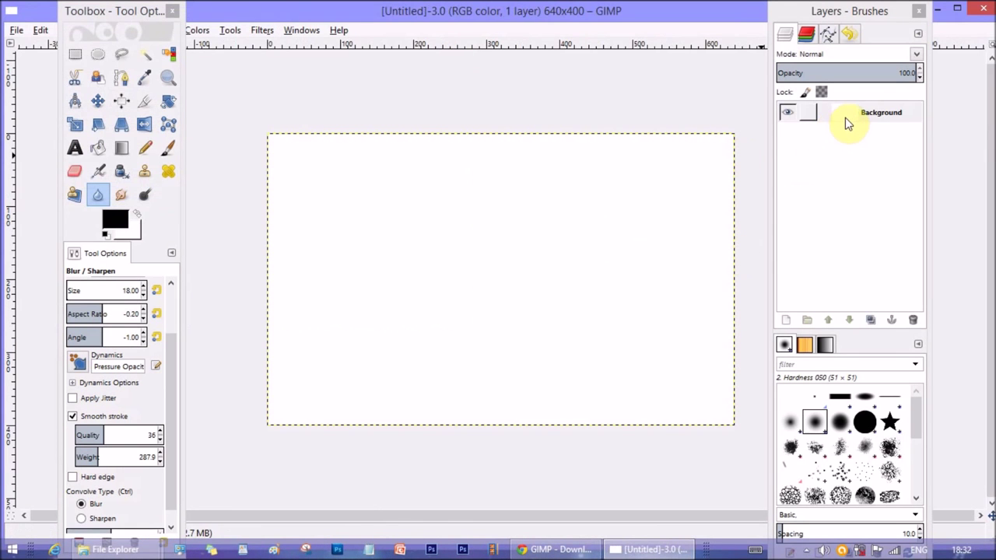
- Fill the Background layer of the 640×400 image with solid black using Bucket Fill
click(856, 114)
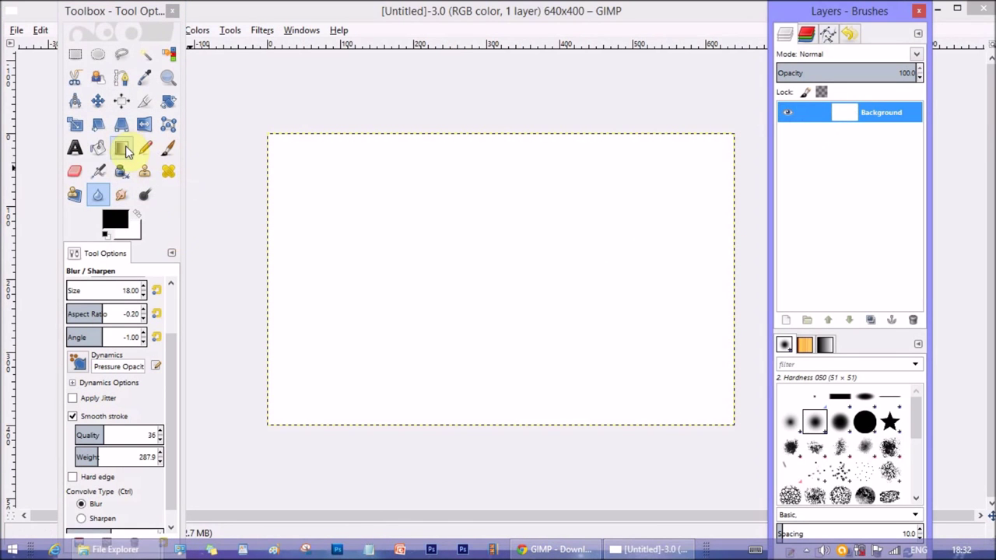
click(97, 149)
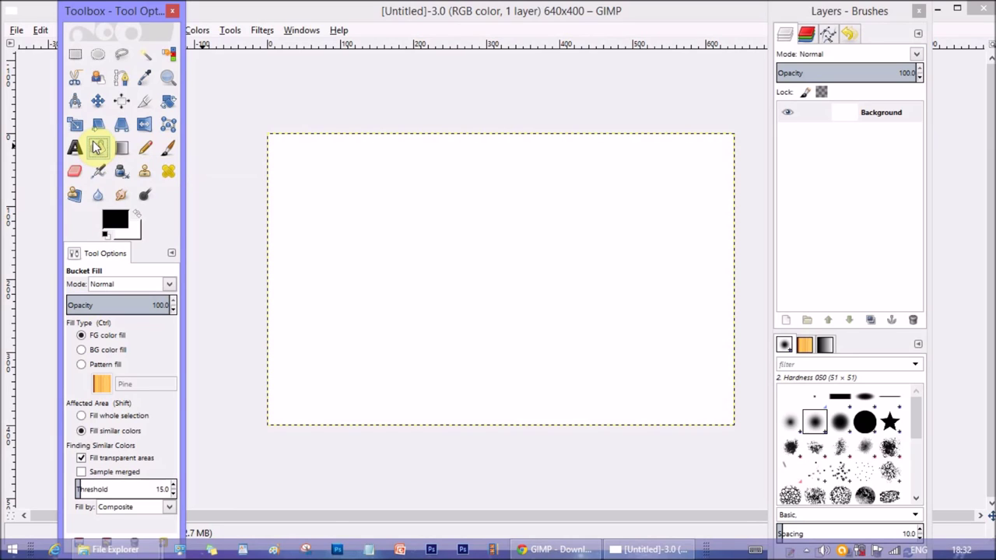
drag(92, 159, 128, 153)
click(364, 226)
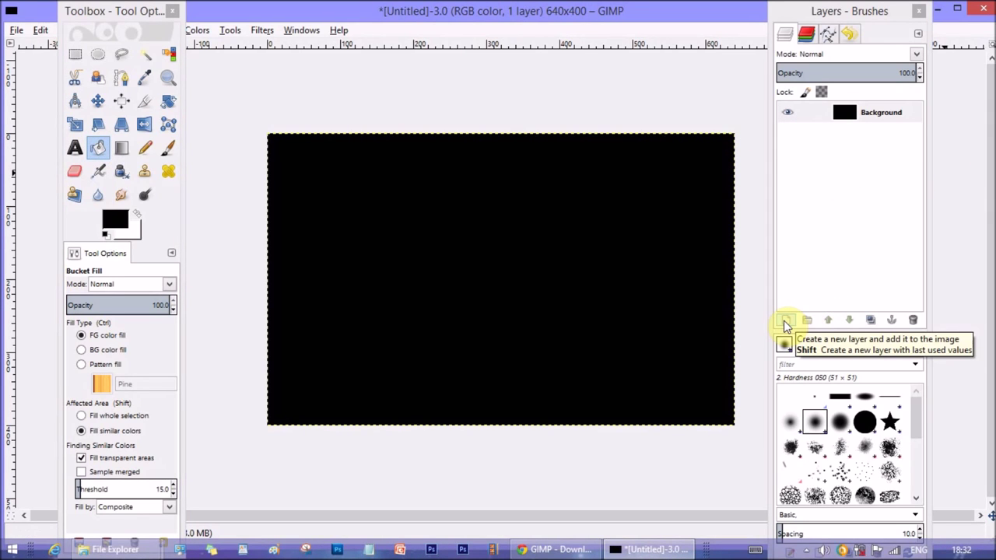
key(ctrl)
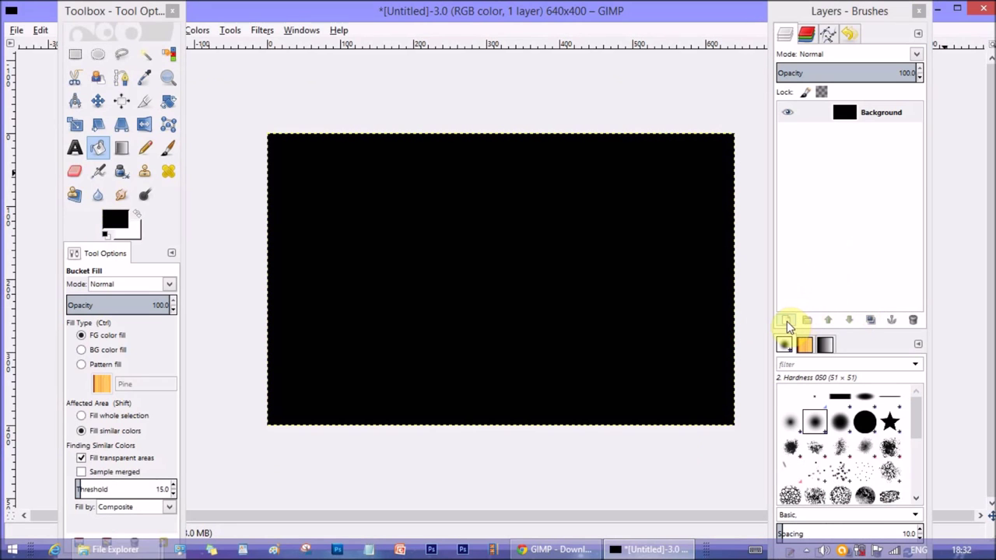
- Add a transparent layer named 'Layer' above the black Background and select it
click(787, 321)
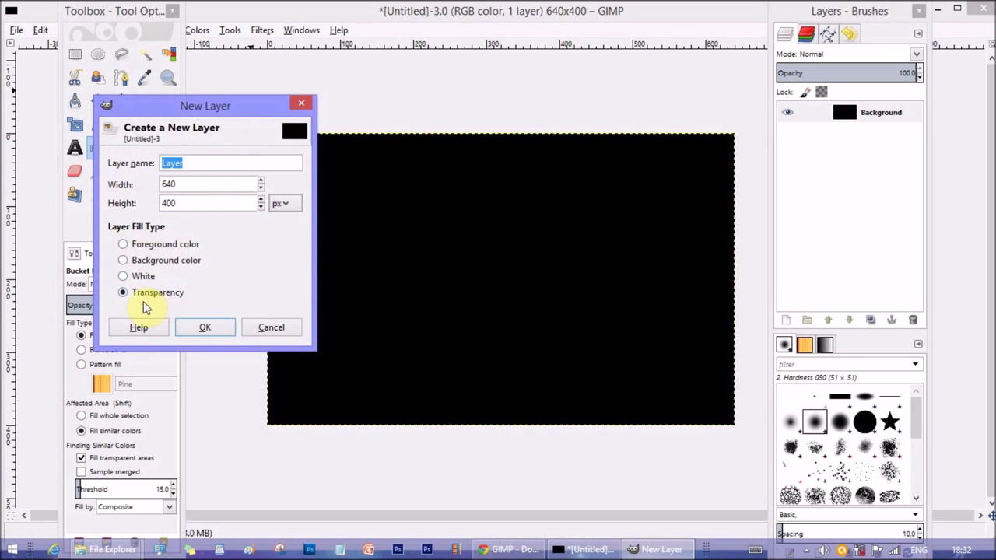
click(204, 327)
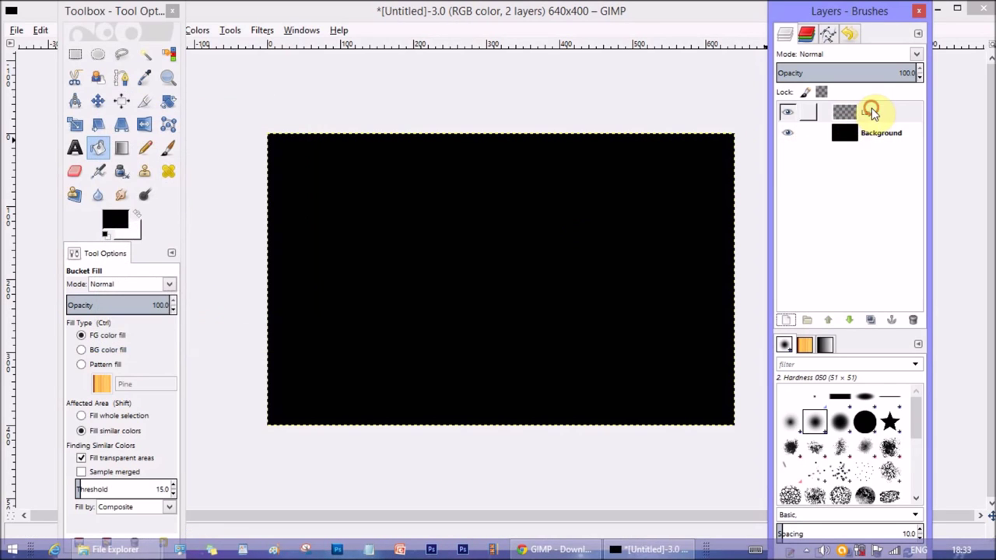
click(871, 113)
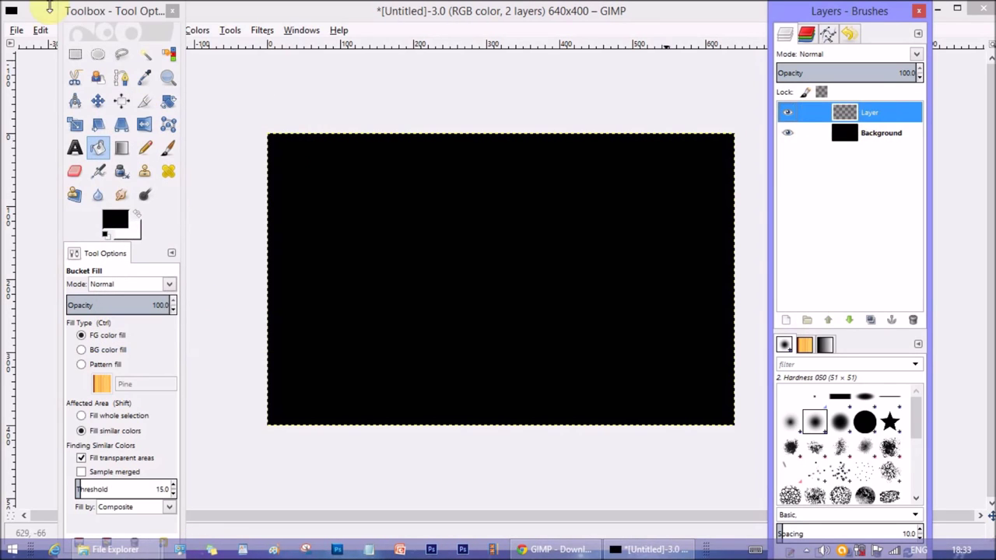
click(98, 61)
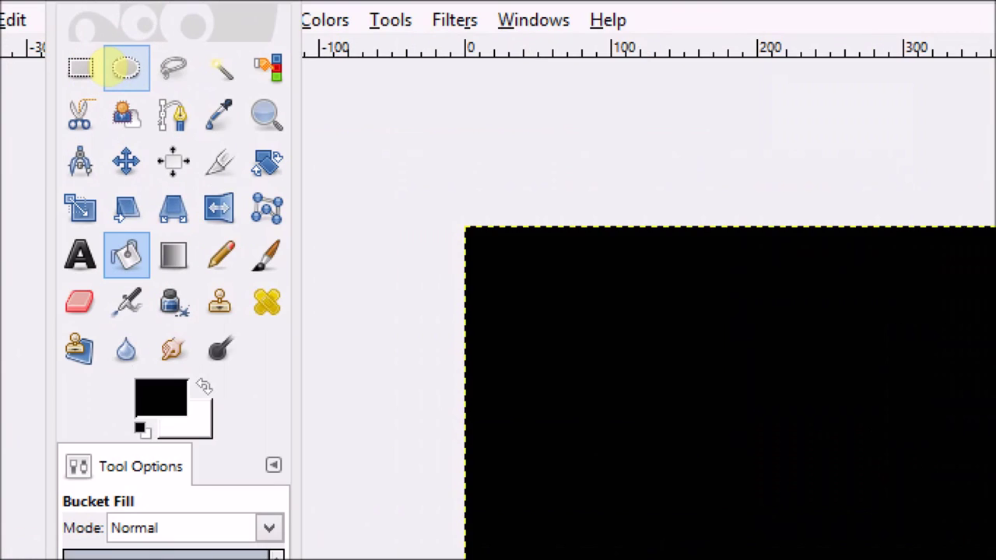
- Draw a 206×206 circular selection at 372, 103 on the canvas's right side, with Layer active
drag(110, 94, 159, 89)
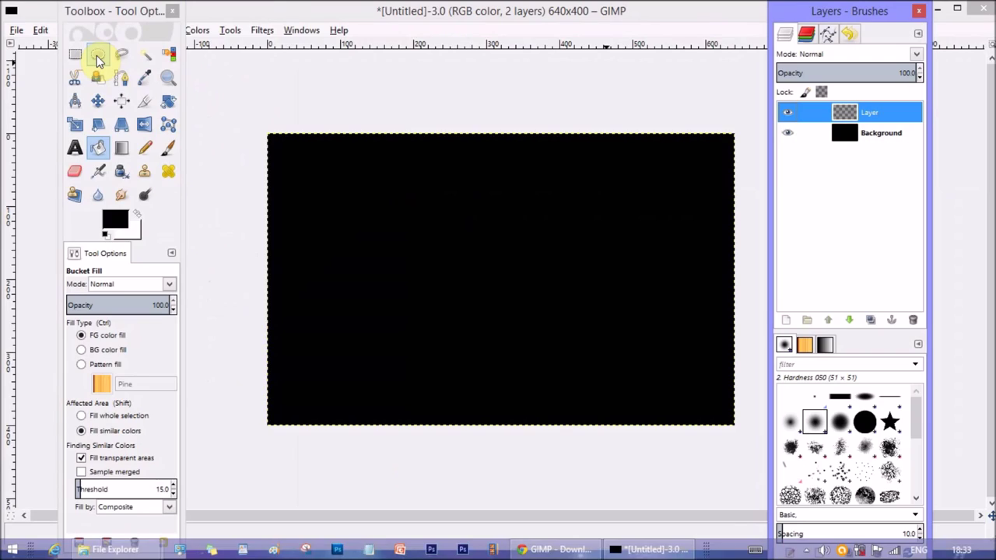
click(126, 68)
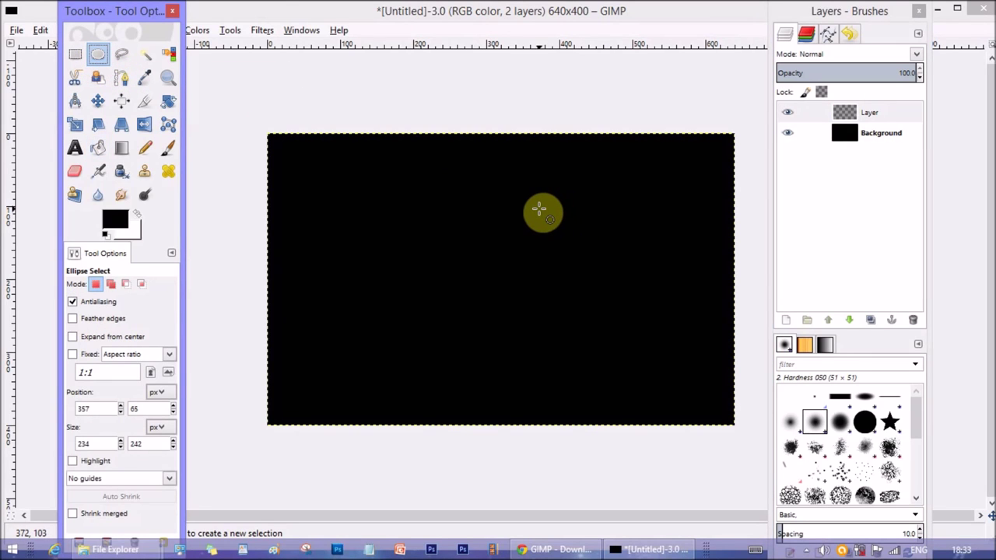
drag(533, 204, 684, 355)
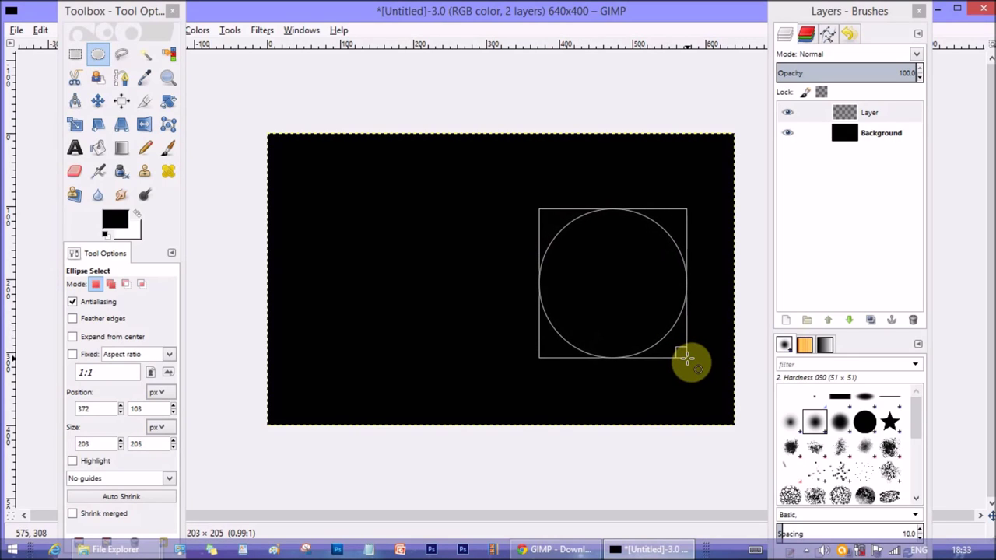
drag(687, 360, 690, 361)
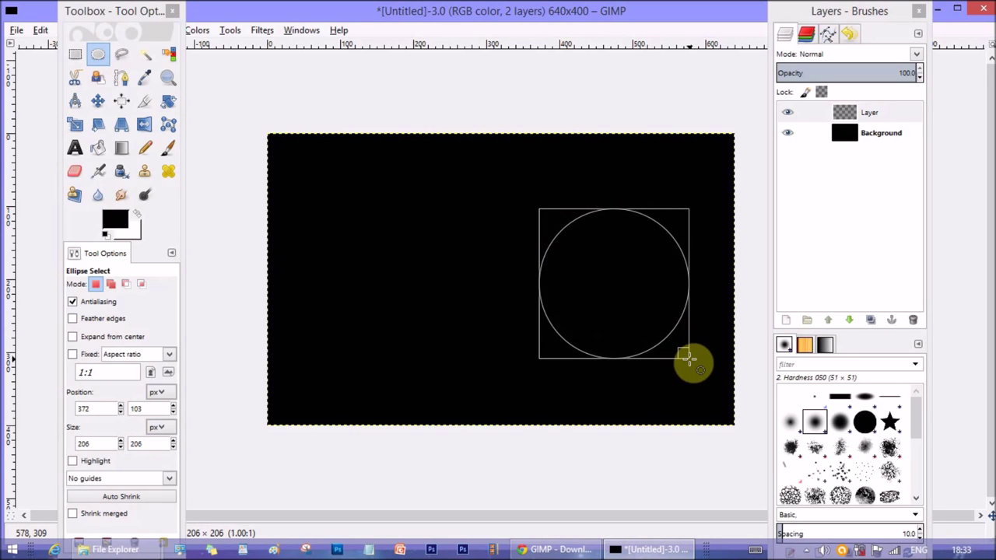
drag(686, 358, 689, 359)
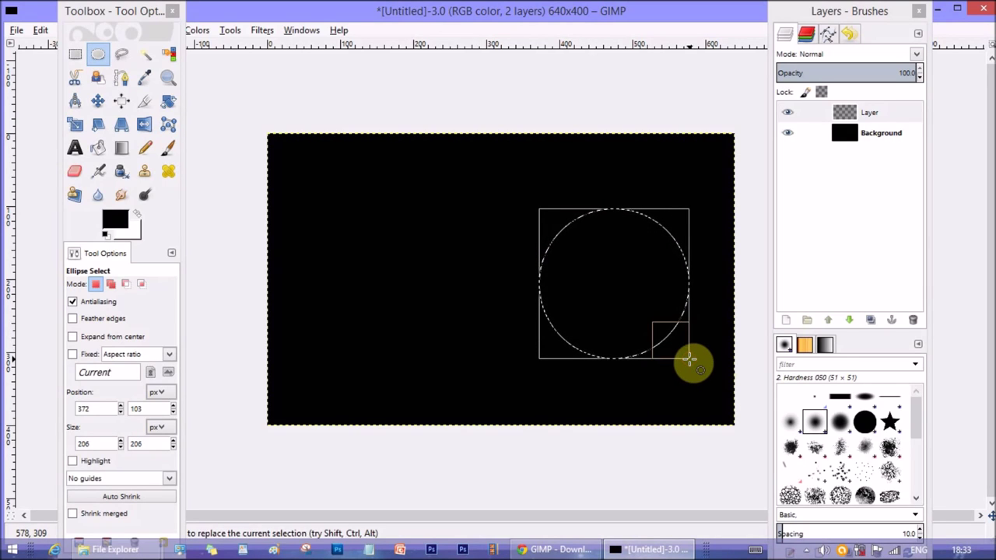
click(871, 114)
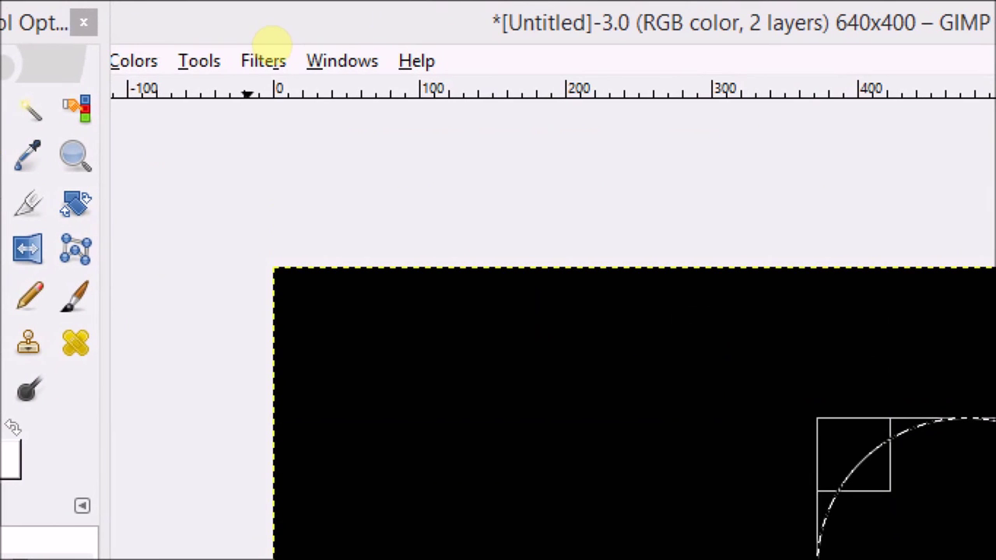
- Open Filters > Render > Sphere Designer for the circle selection
drag(220, 86, 316, 87)
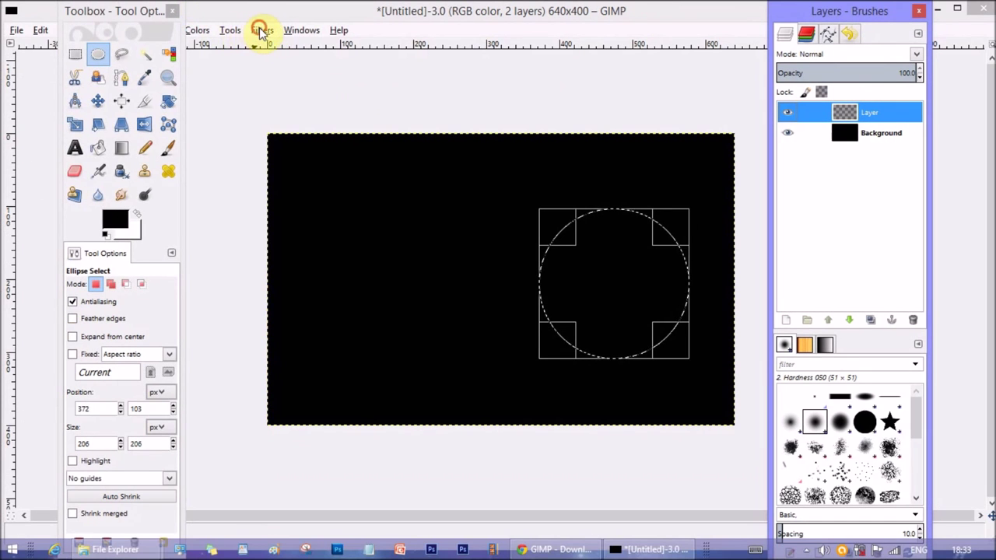
click(263, 62)
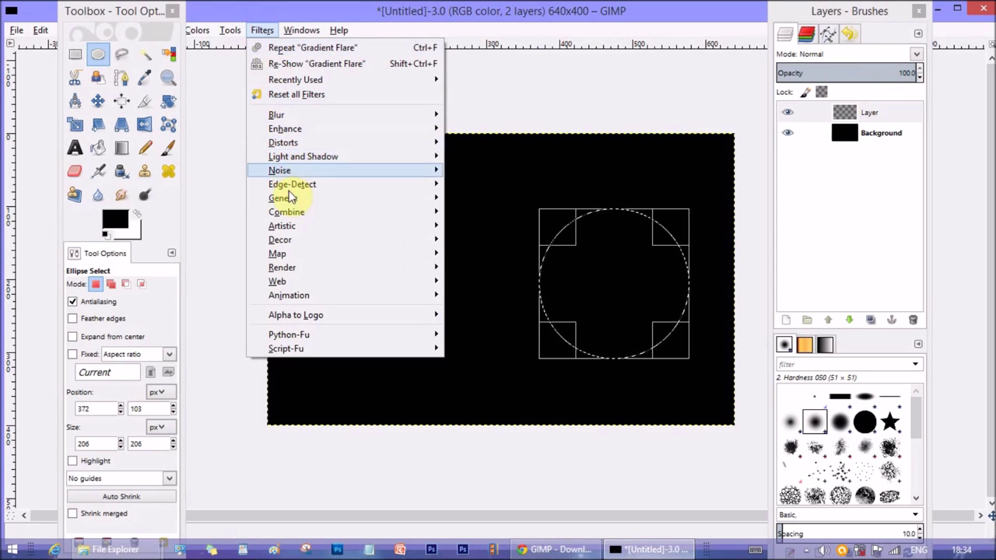
mouse_move(299, 266)
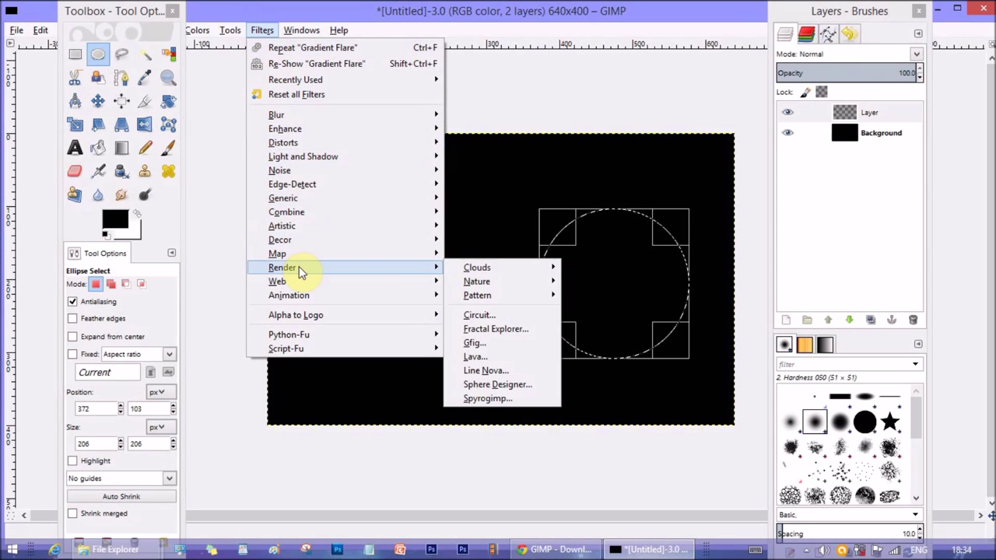
click(507, 385)
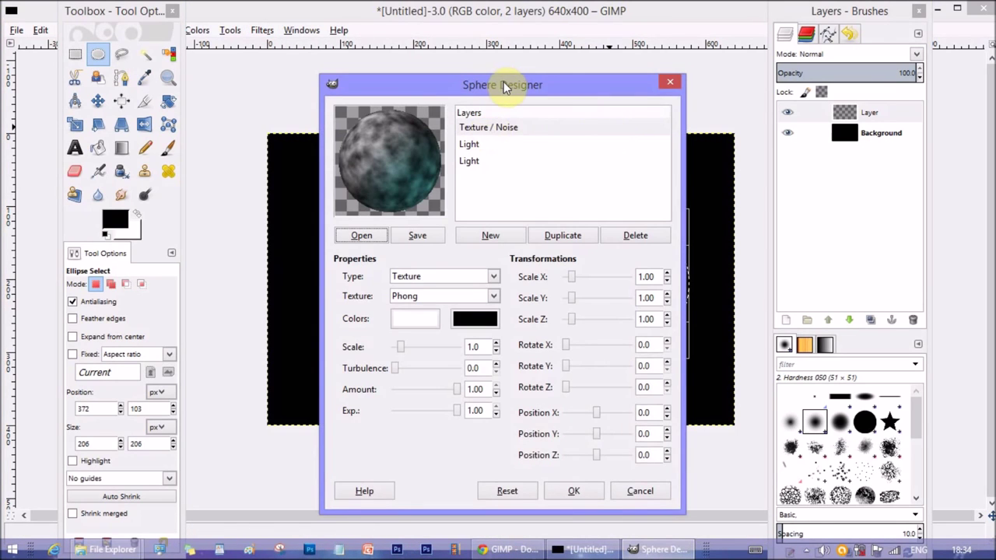
drag(503, 92, 516, 48)
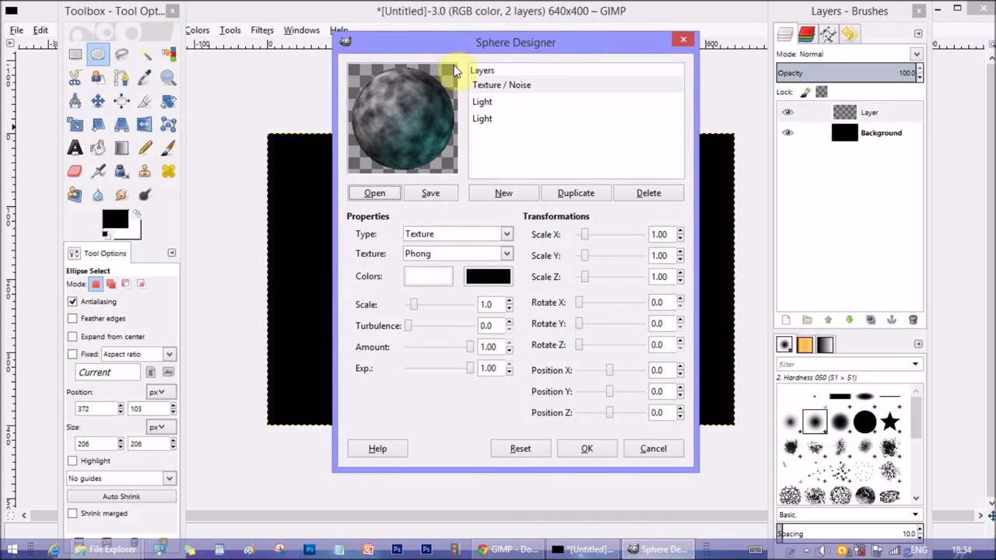
- Switch the Texture layer's pattern to Solid, then back to Noise
click(502, 85)
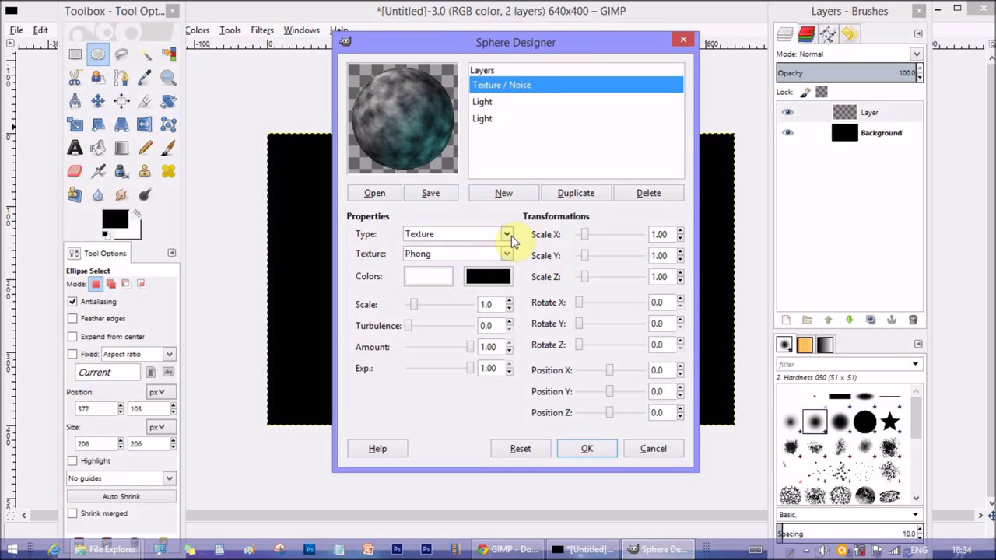
click(510, 256)
click(420, 271)
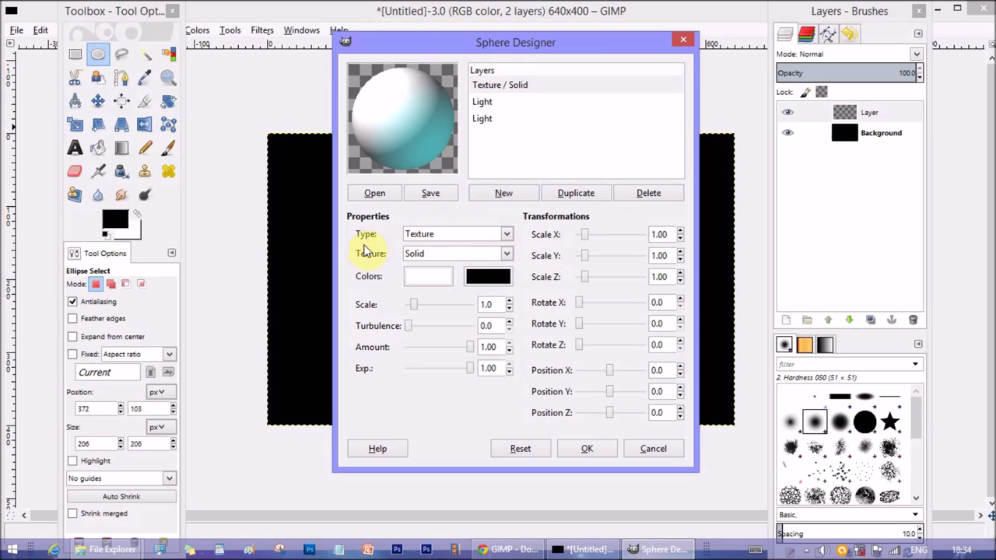
click(506, 256)
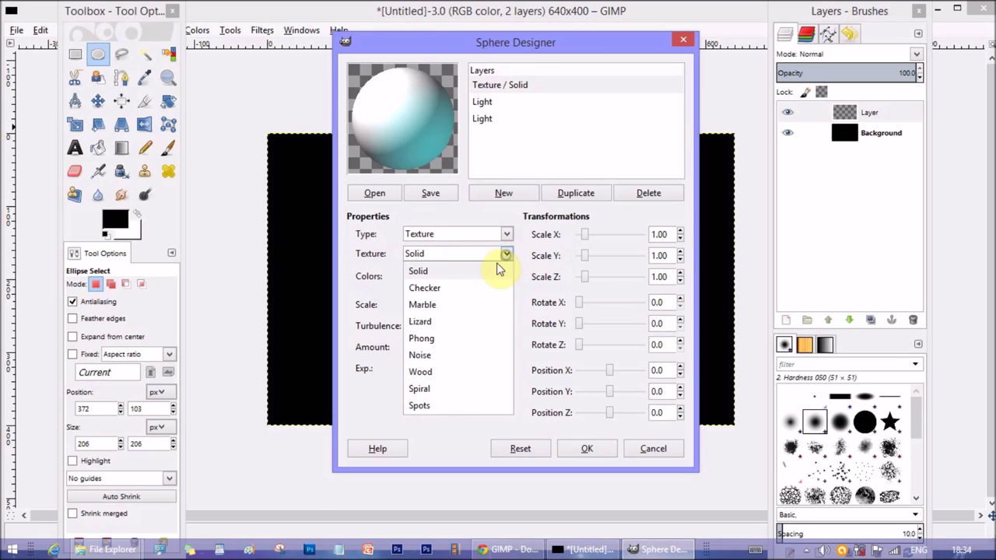
click(427, 356)
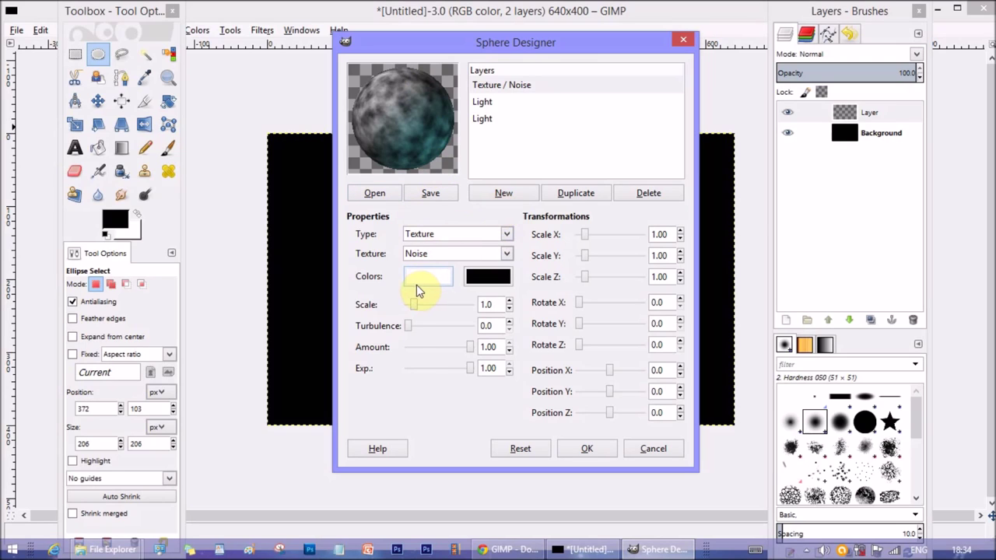
- Recolour the noise texture deep red, then set it back to black
click(492, 280)
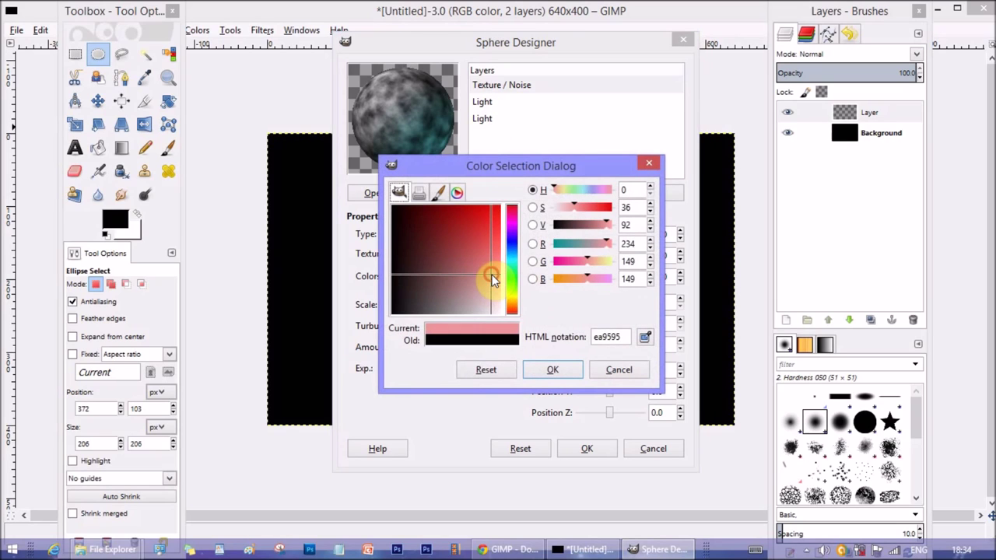
drag(491, 276, 460, 209)
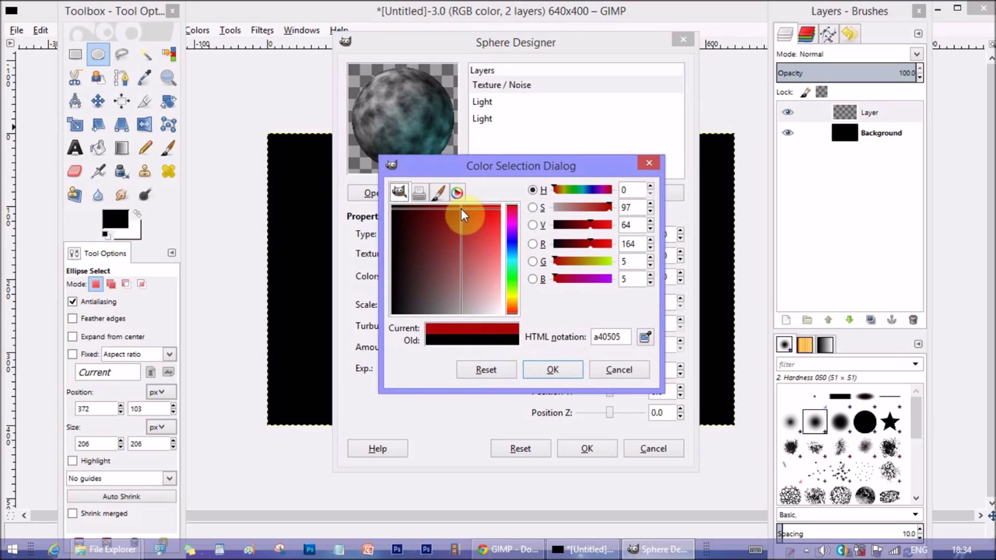
click(559, 369)
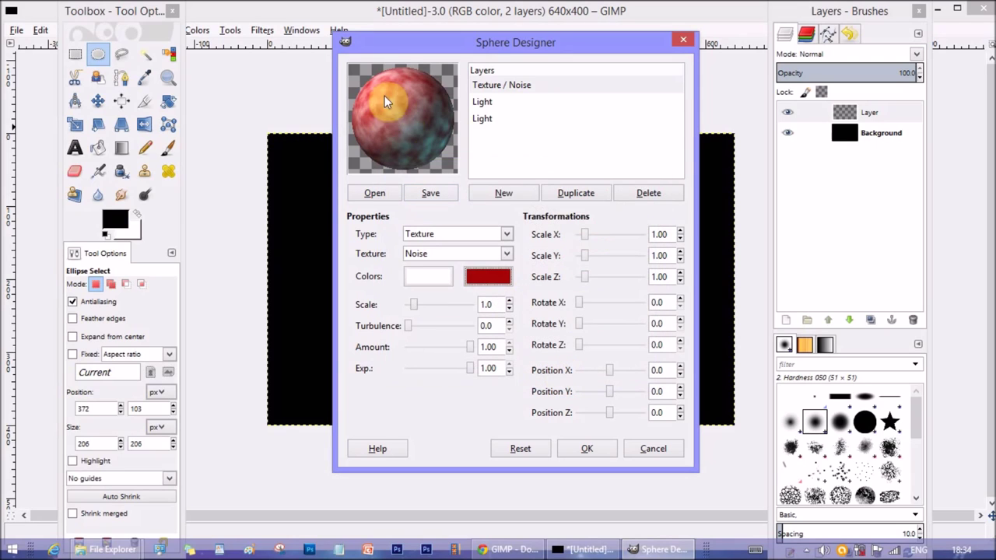
click(488, 280)
drag(441, 221, 385, 202)
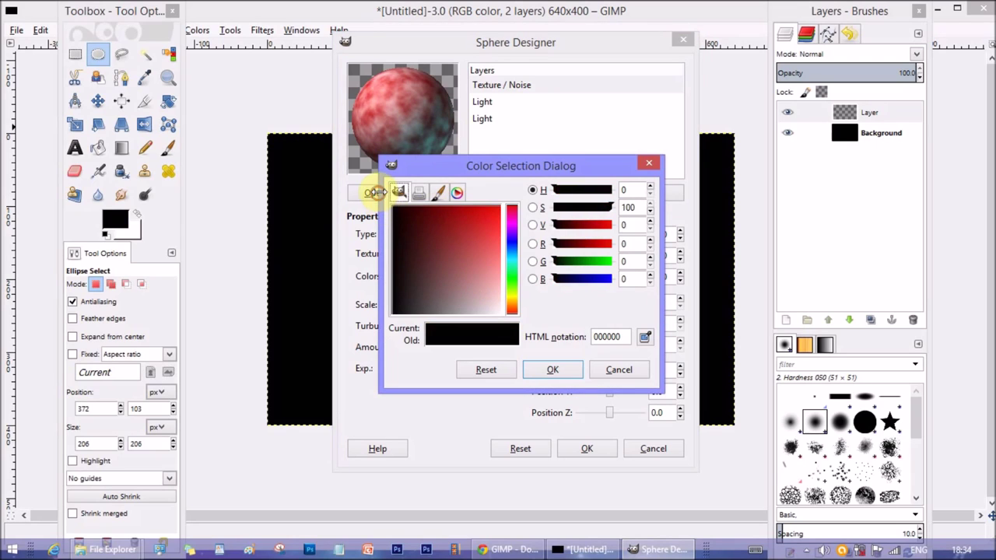
click(556, 372)
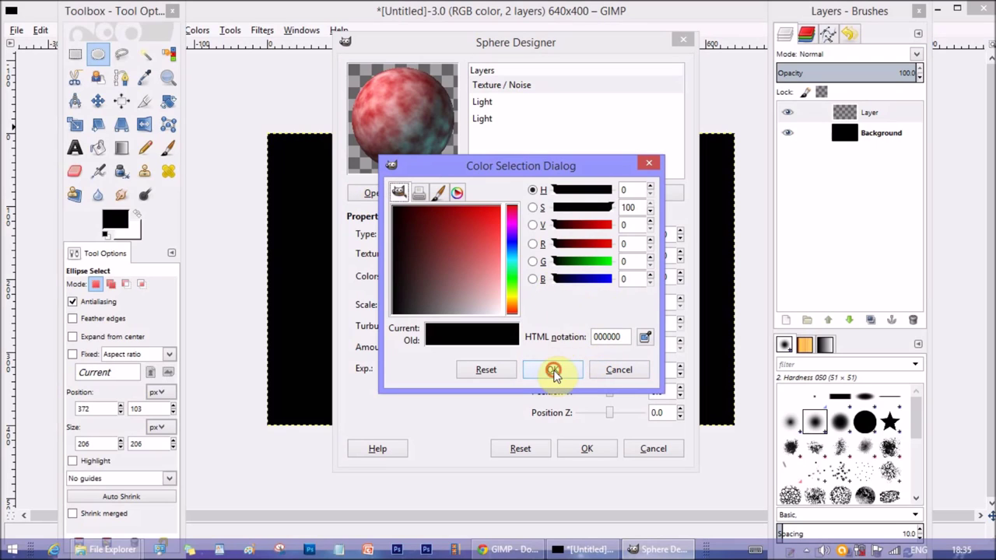
click(486, 104)
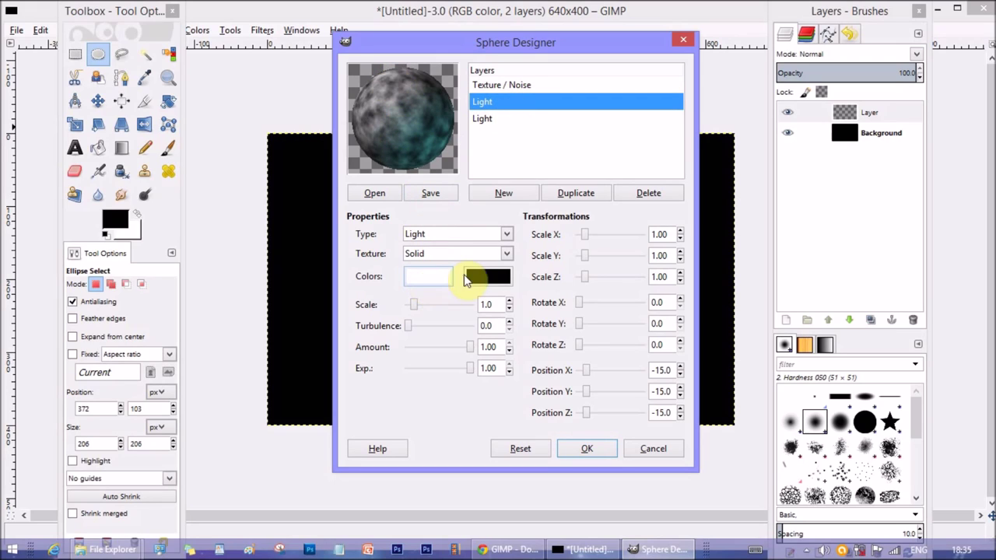
- Set the second Light layer's first colour to dark purple 1e0b2c
click(482, 121)
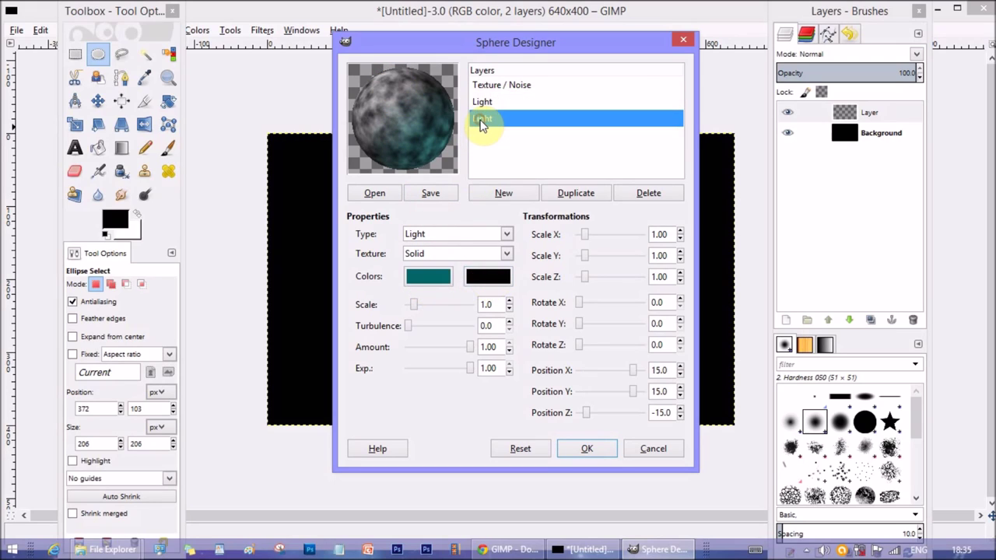
click(481, 105)
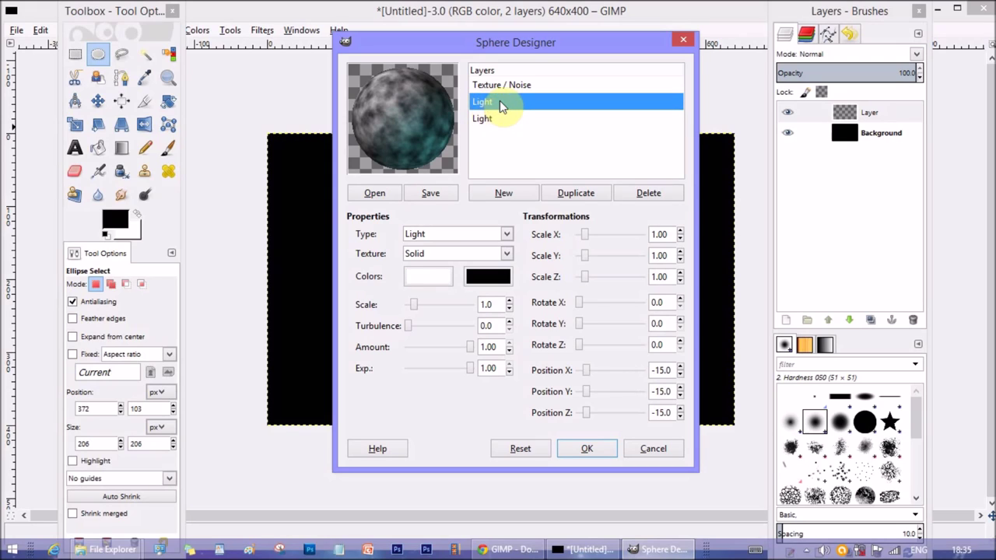
click(500, 119)
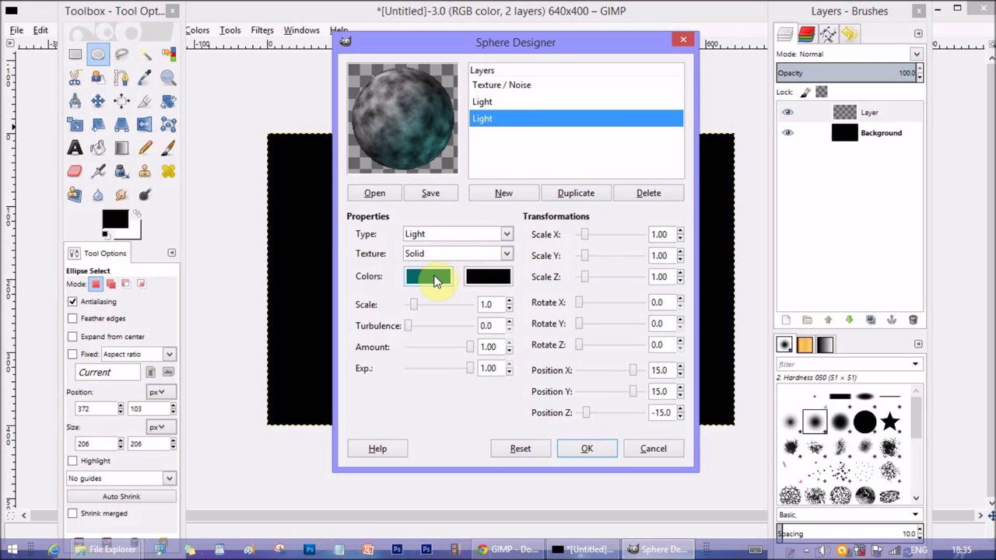
click(435, 278)
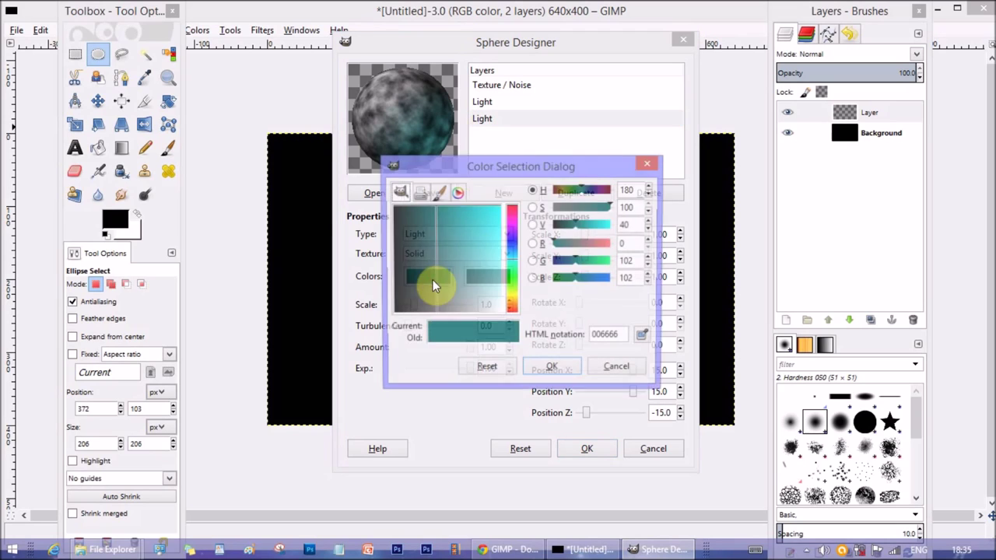
drag(432, 211, 399, 244)
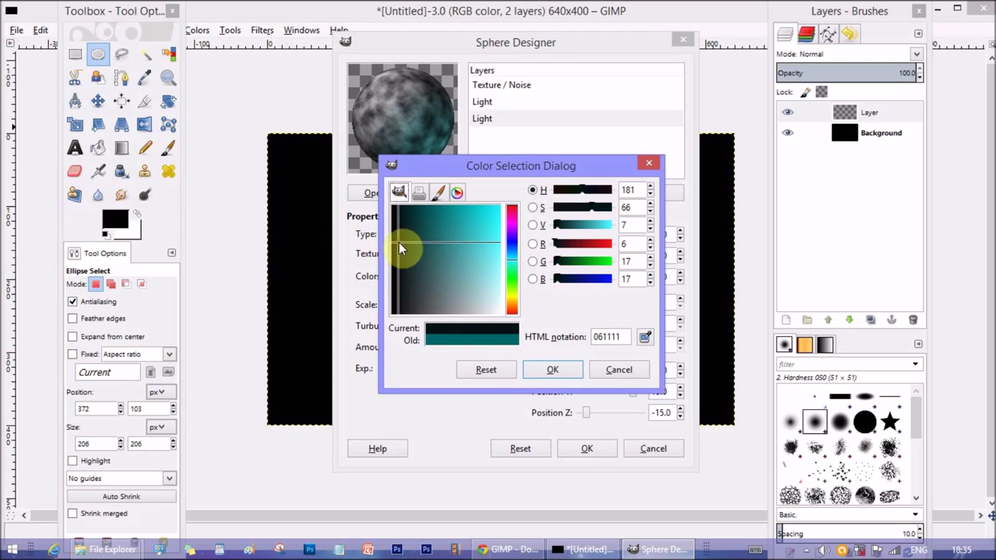
click(513, 243)
drag(513, 243, 514, 240)
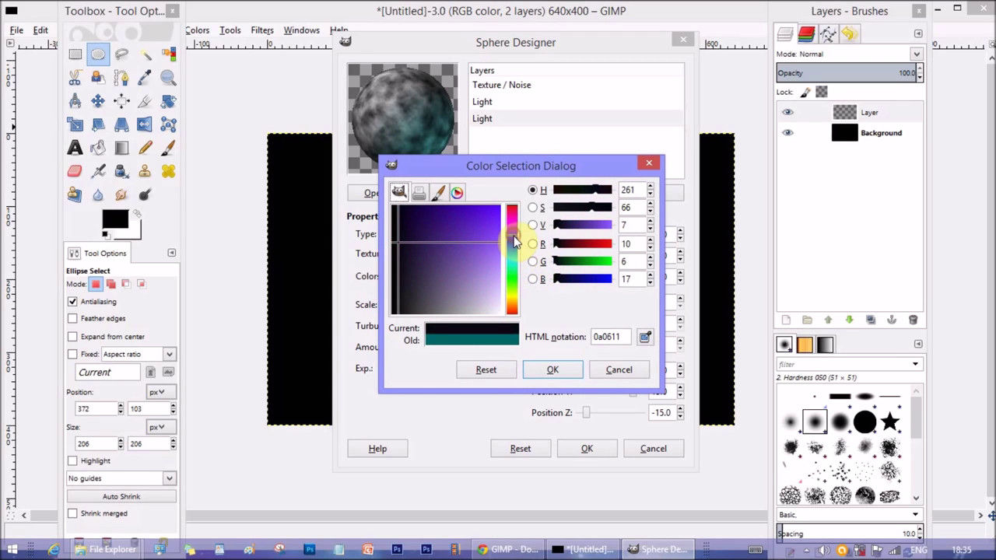
click(513, 230)
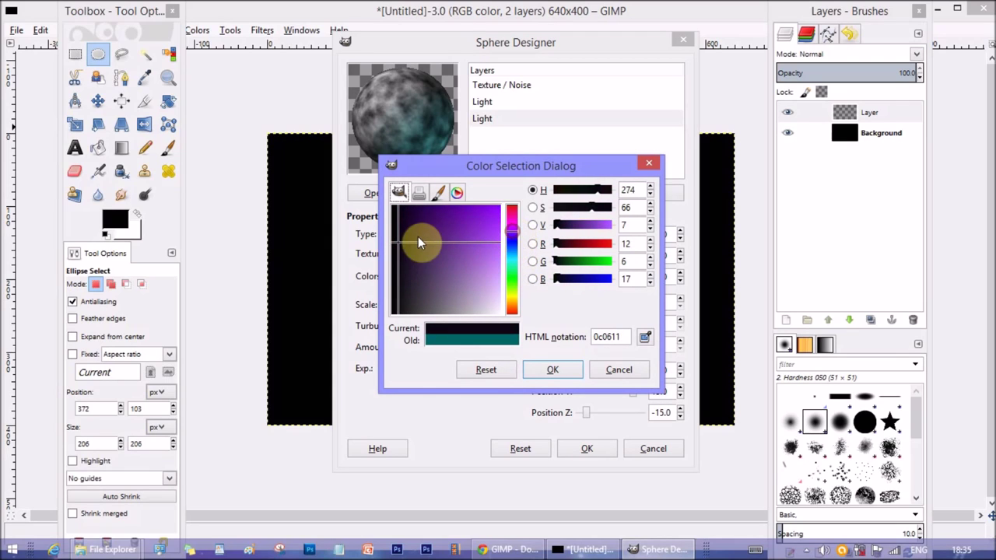
drag(400, 242, 410, 233)
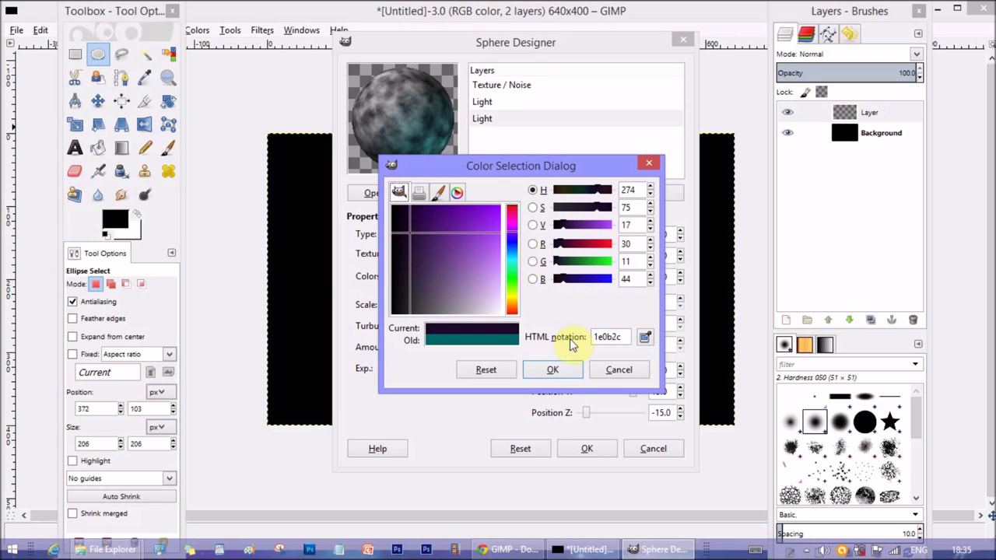
click(552, 370)
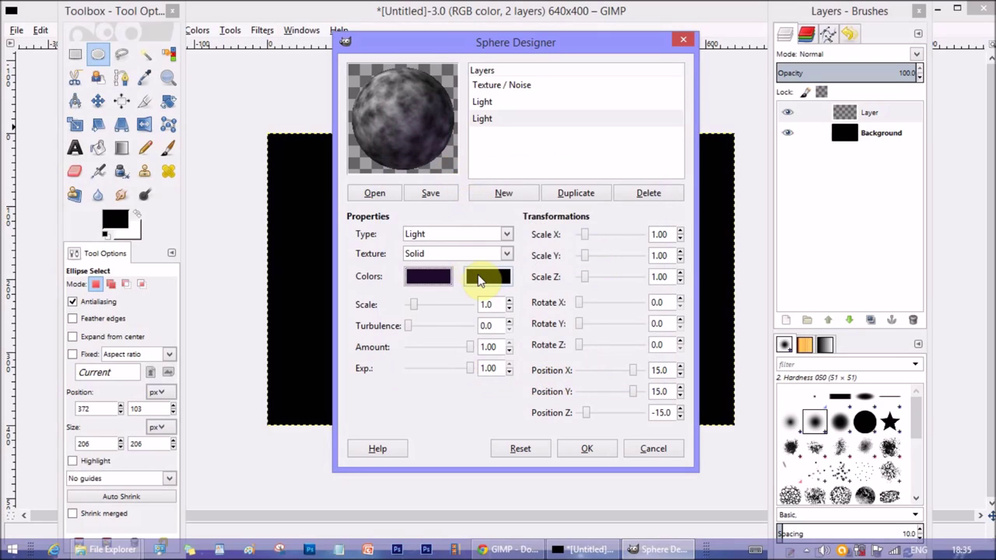
- Pick golden yellow deba13 for that light's second colour
click(479, 279)
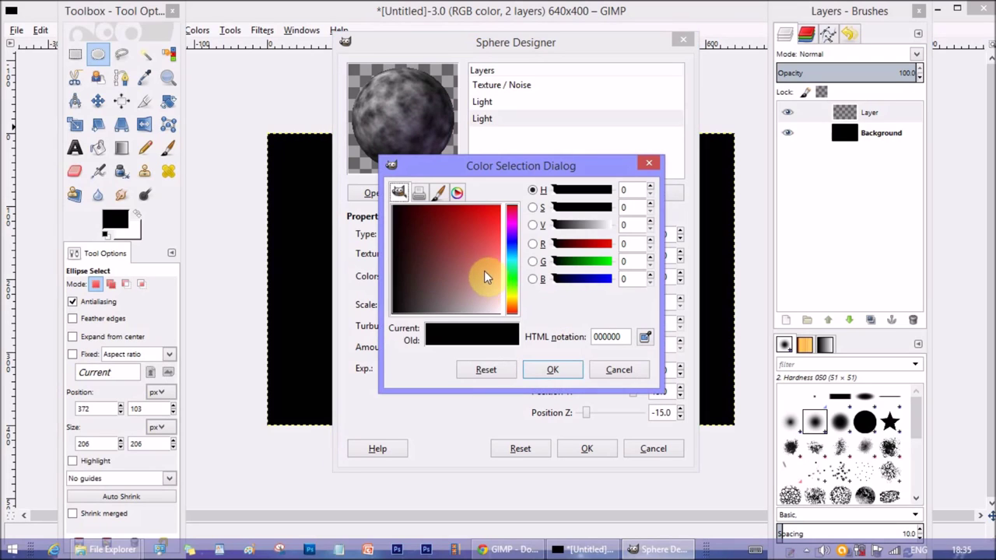
click(514, 302)
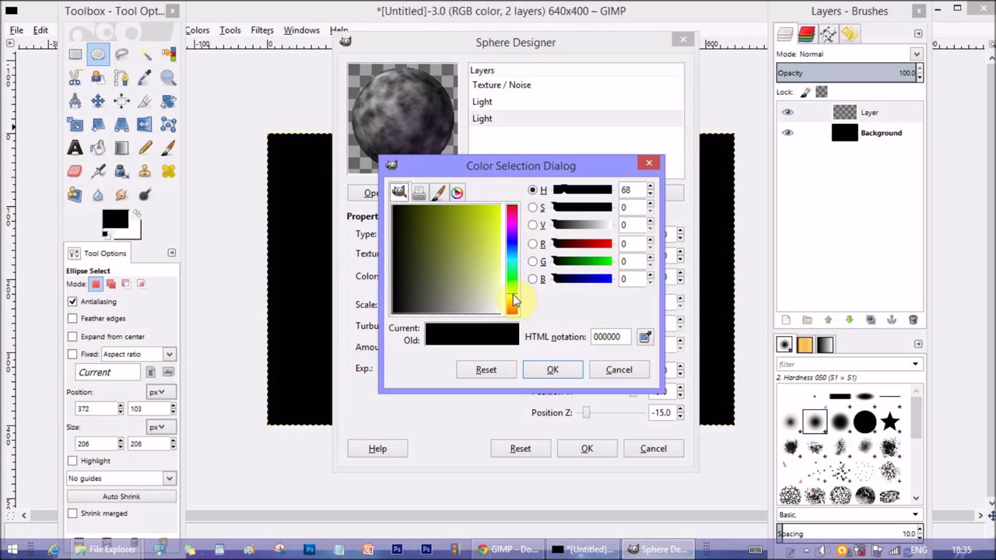
drag(514, 302, 511, 296)
drag(471, 264, 486, 213)
click(514, 300)
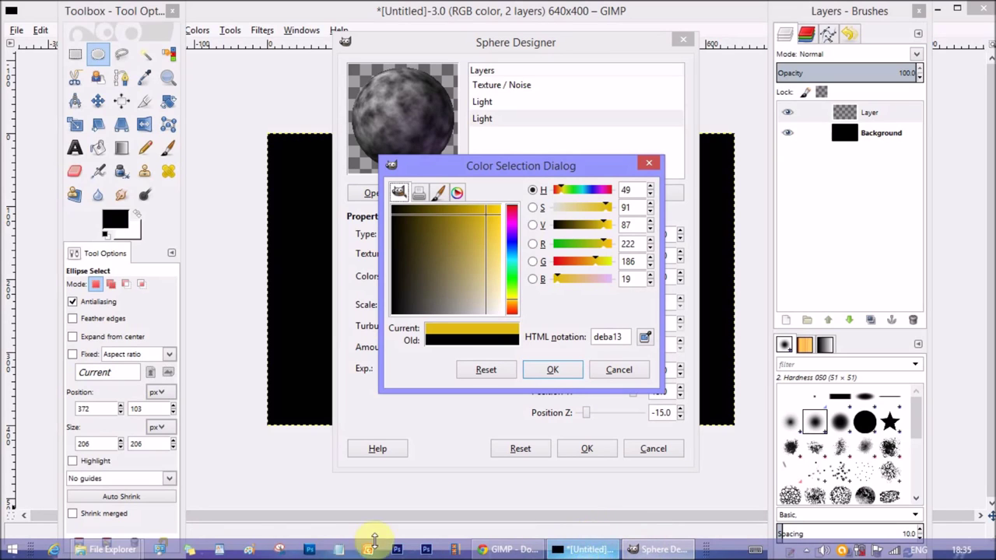
mouse_move(101, 549)
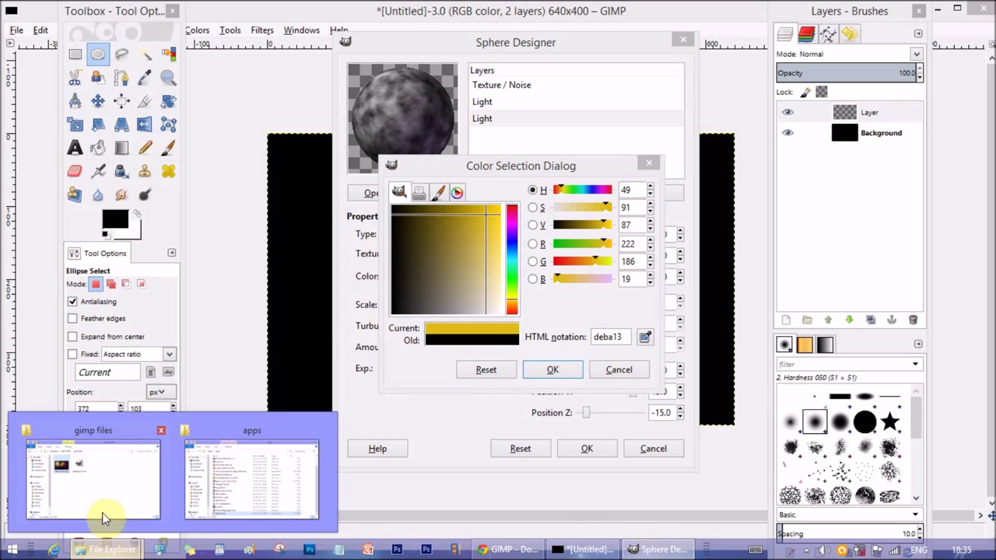
click(100, 516)
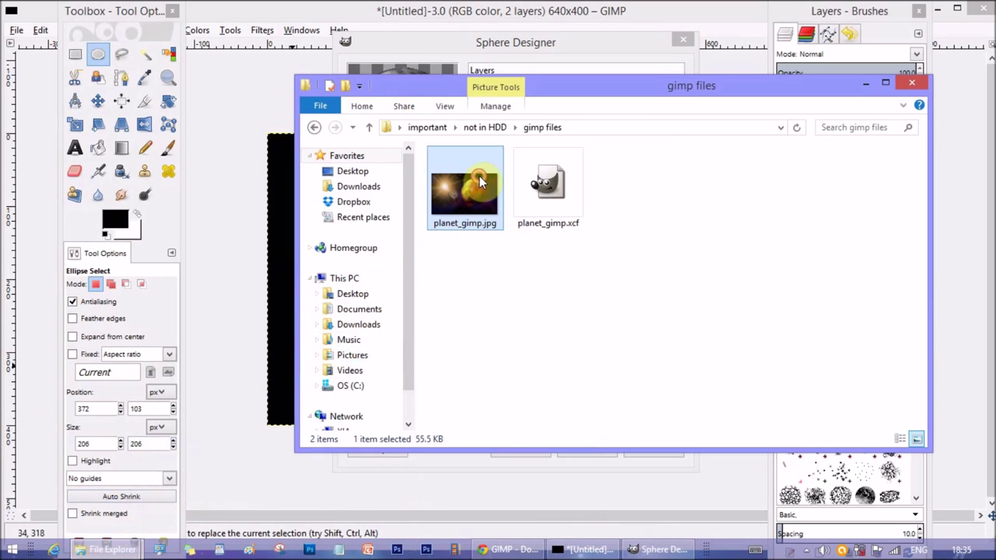
double_click(480, 181)
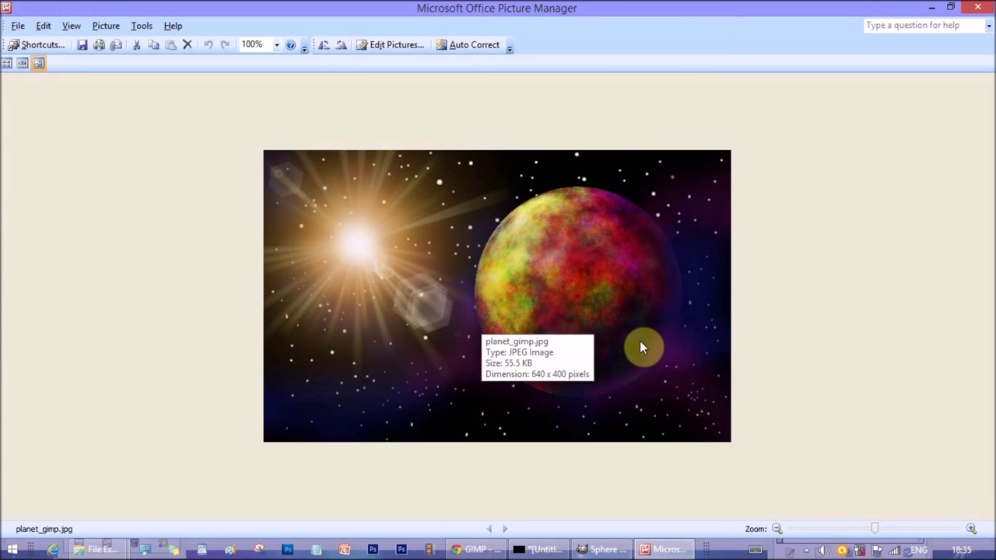
click(931, 8)
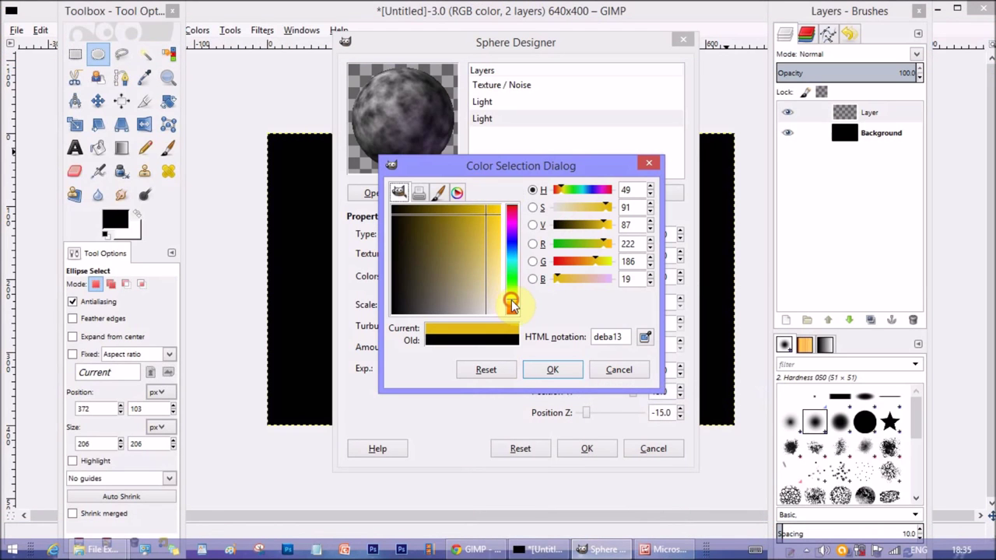
- Tint one sphere light orange and the other light yellow
drag(510, 304, 513, 309)
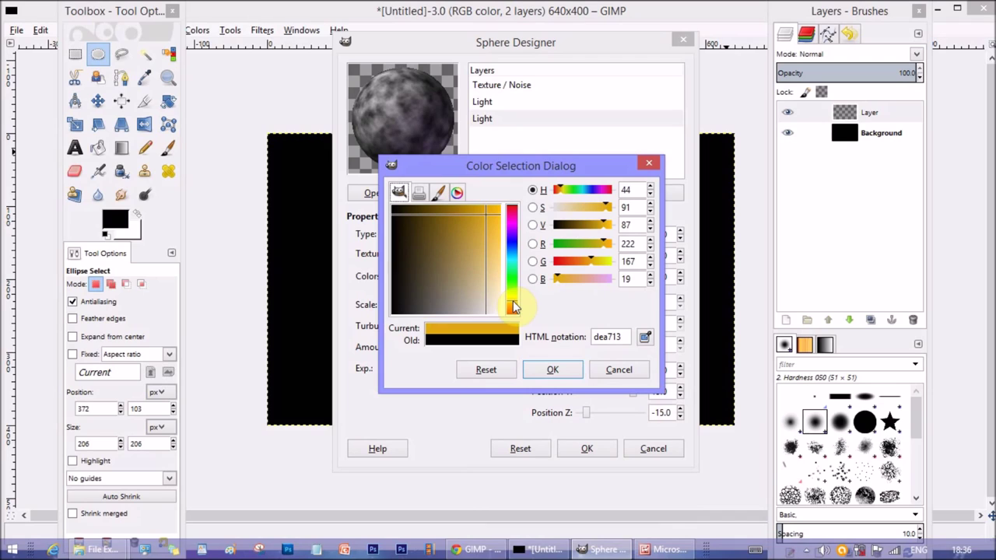
click(553, 370)
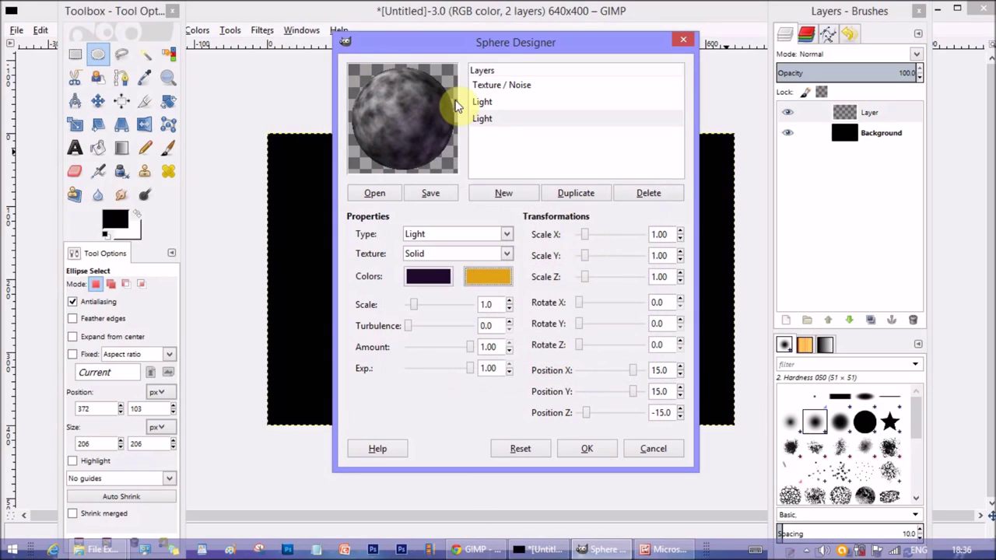
click(495, 123)
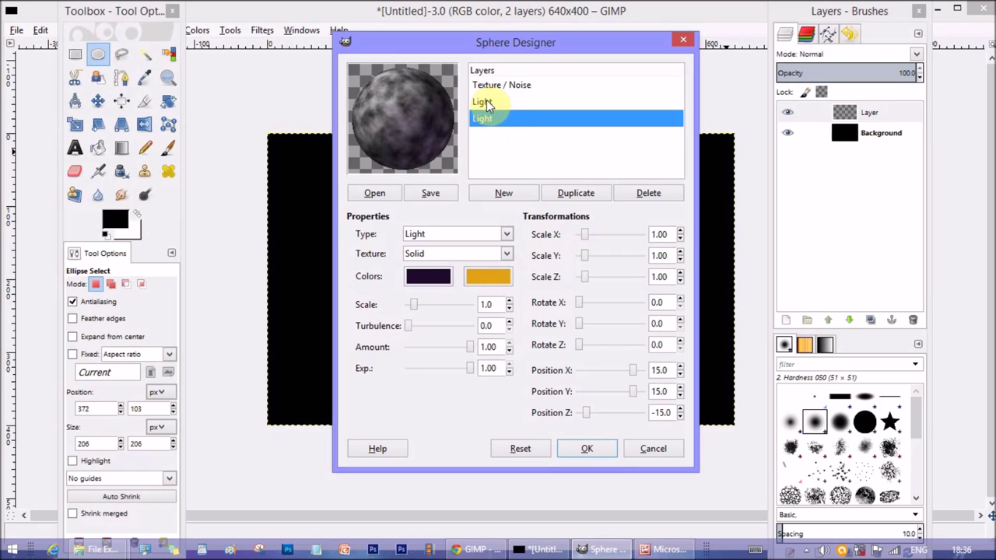
click(484, 102)
click(432, 277)
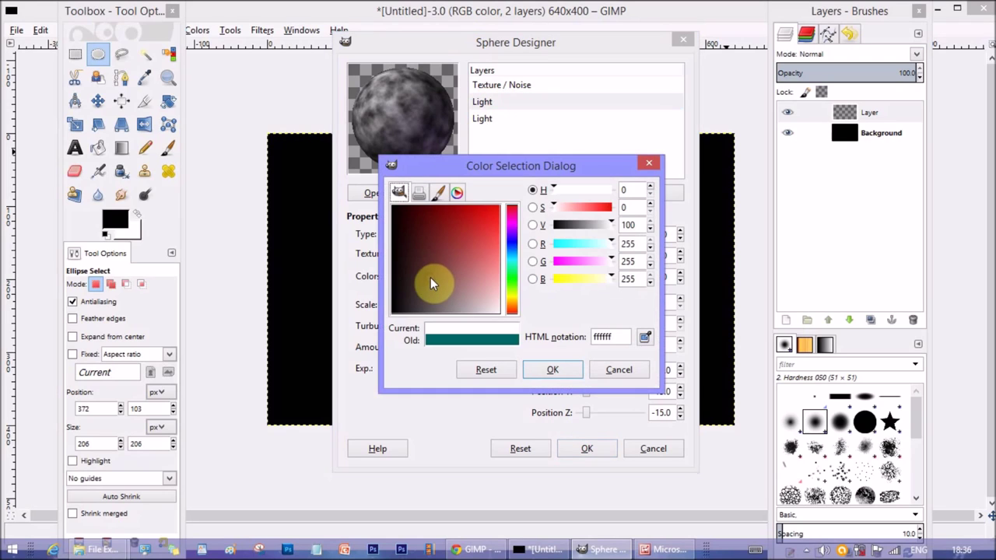
click(514, 300)
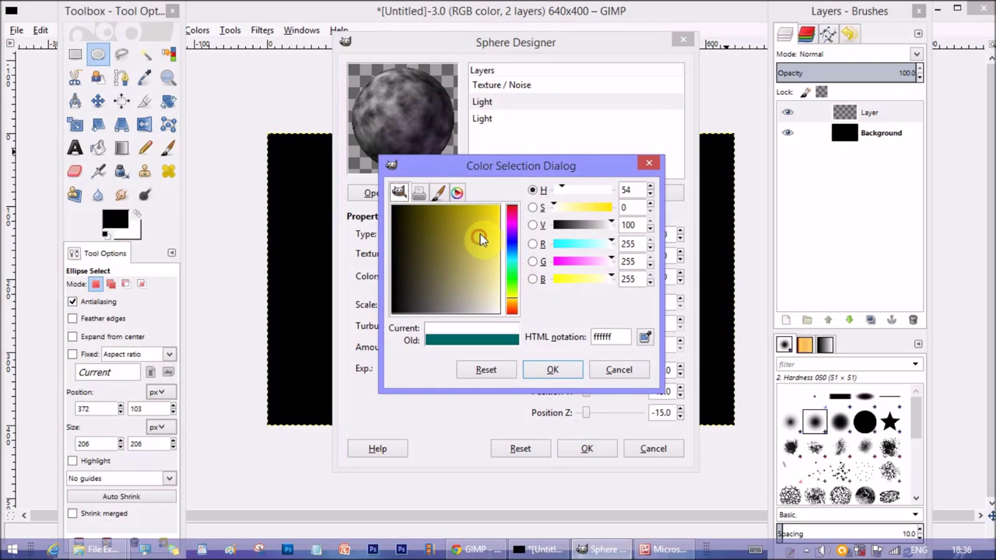
drag(478, 234, 489, 230)
click(561, 372)
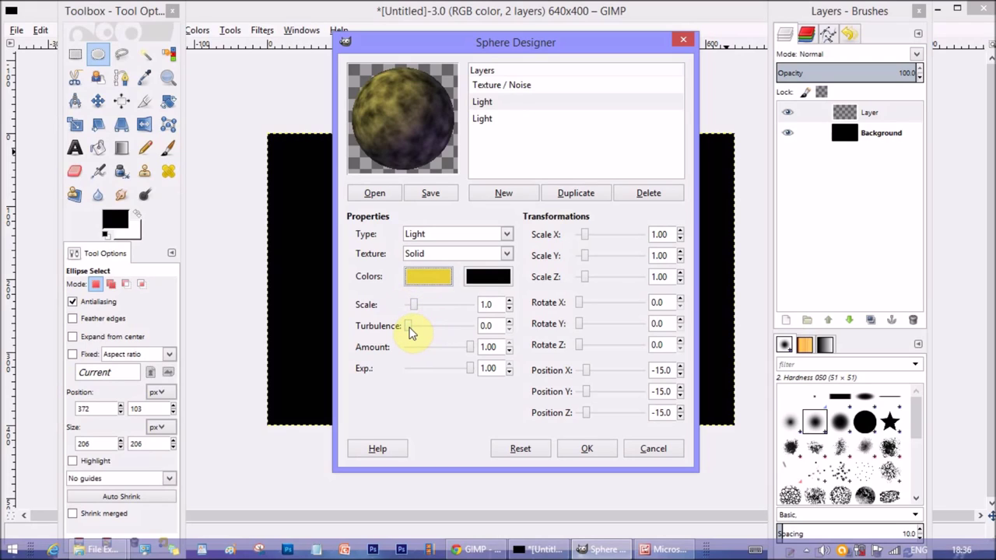
- Set the light's scale to 1.1 and horizontal scale to 0.94, then render the sphere
drag(414, 304, 415, 332)
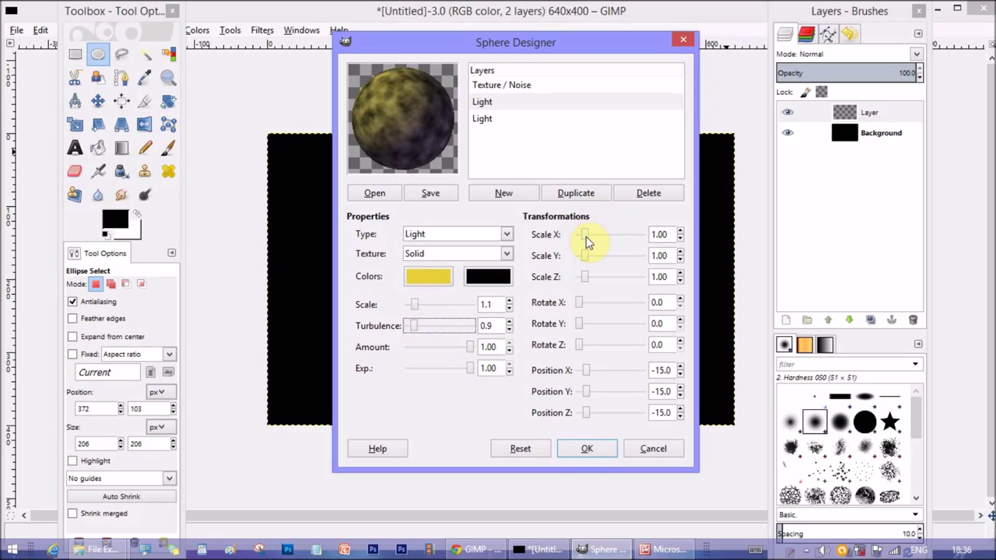
drag(586, 237, 586, 257)
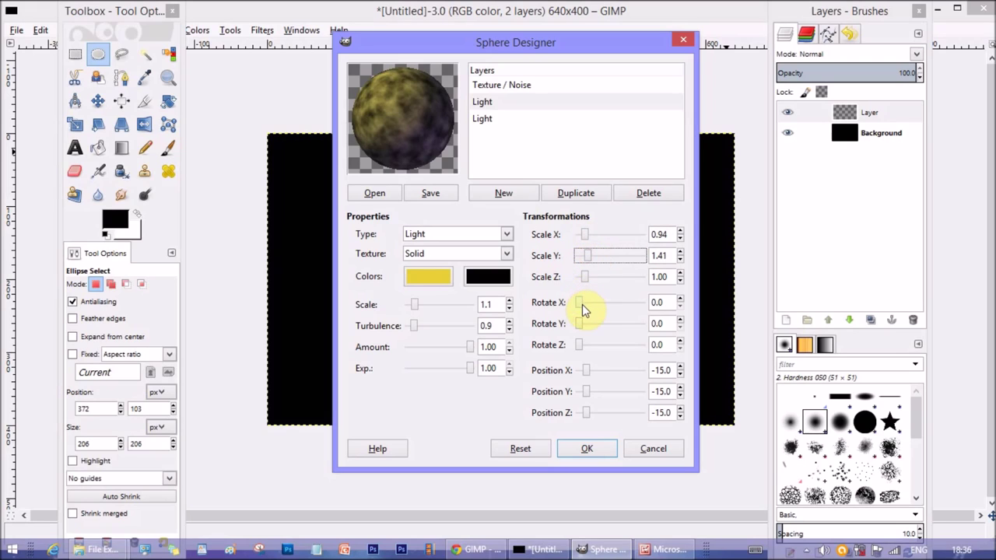
click(487, 121)
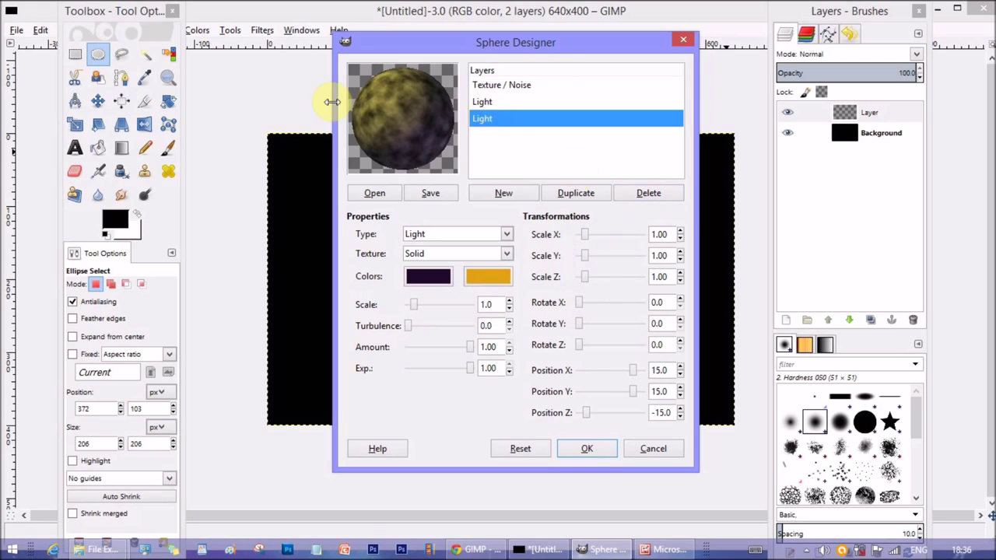
click(585, 448)
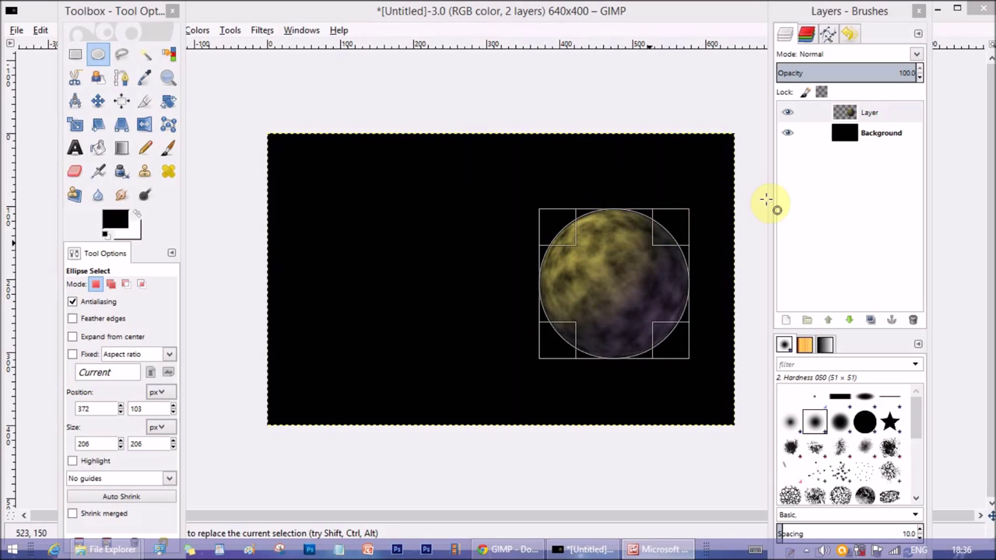
- Select the sphere layer and create a transparent Layer #1 directly above it
click(878, 112)
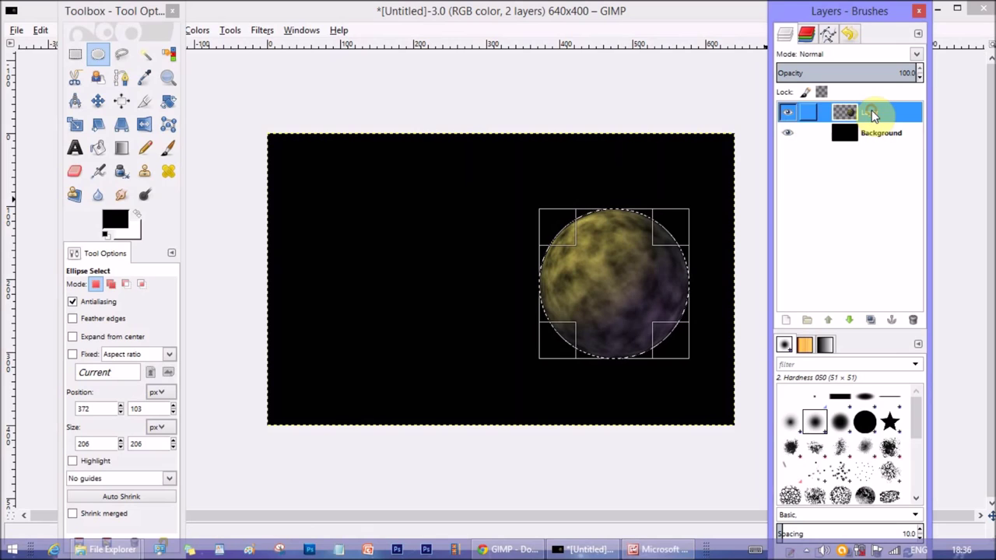
click(789, 321)
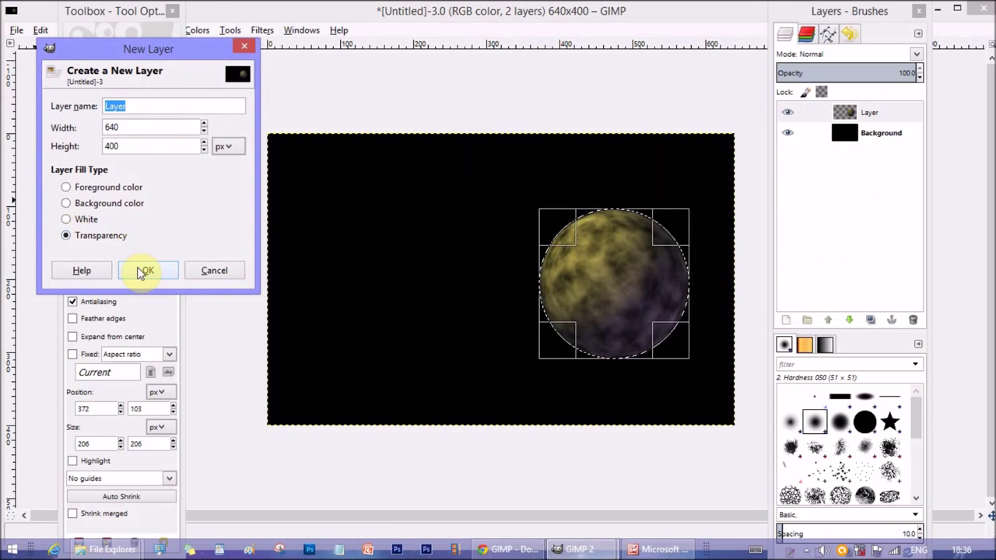
click(143, 273)
click(875, 114)
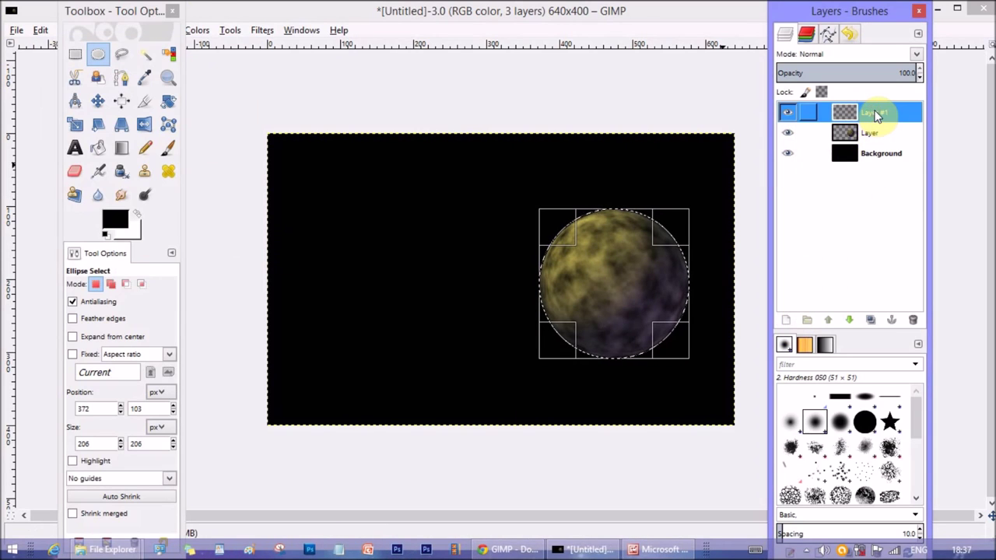
click(262, 31)
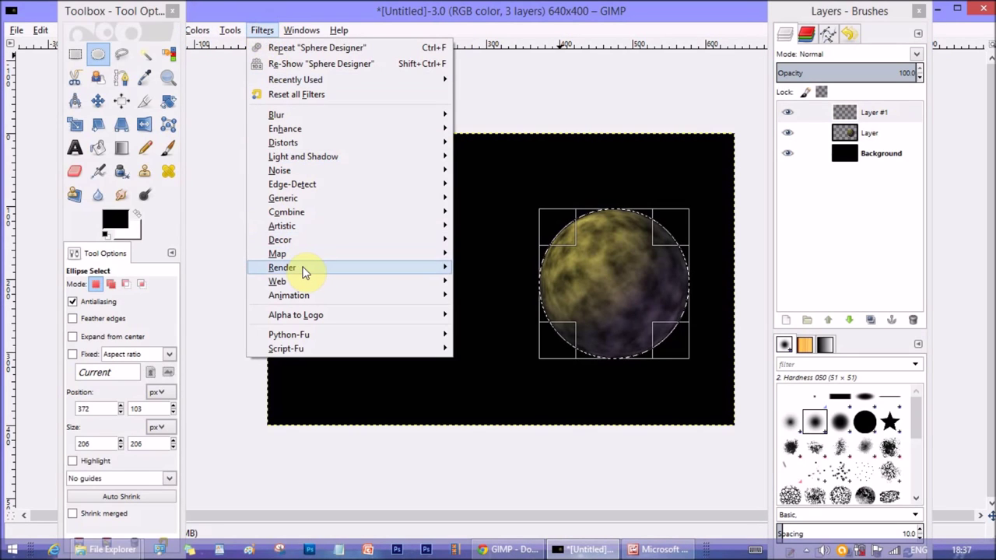
- Choose the Plasma cloud render and move its settings window off the planet
mouse_move(313, 272)
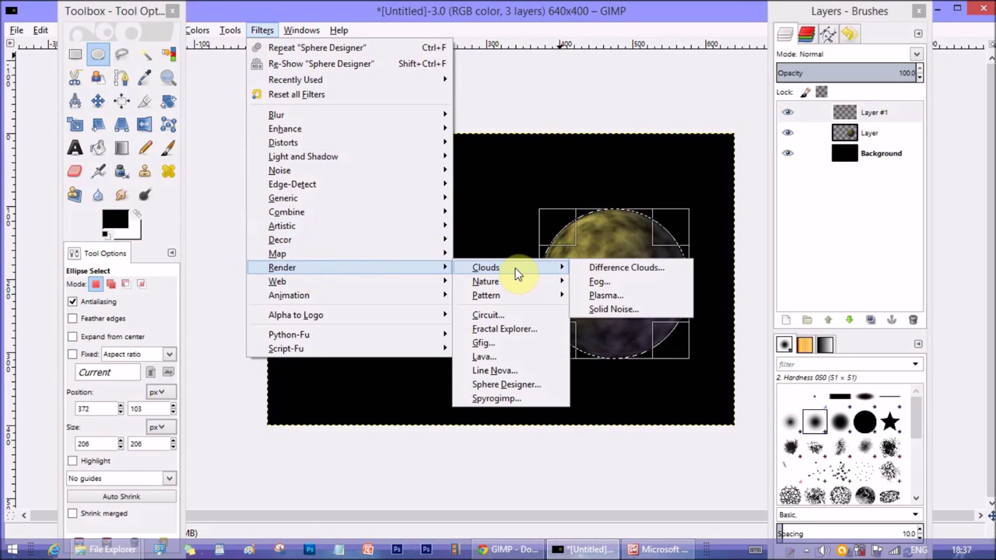
click(615, 296)
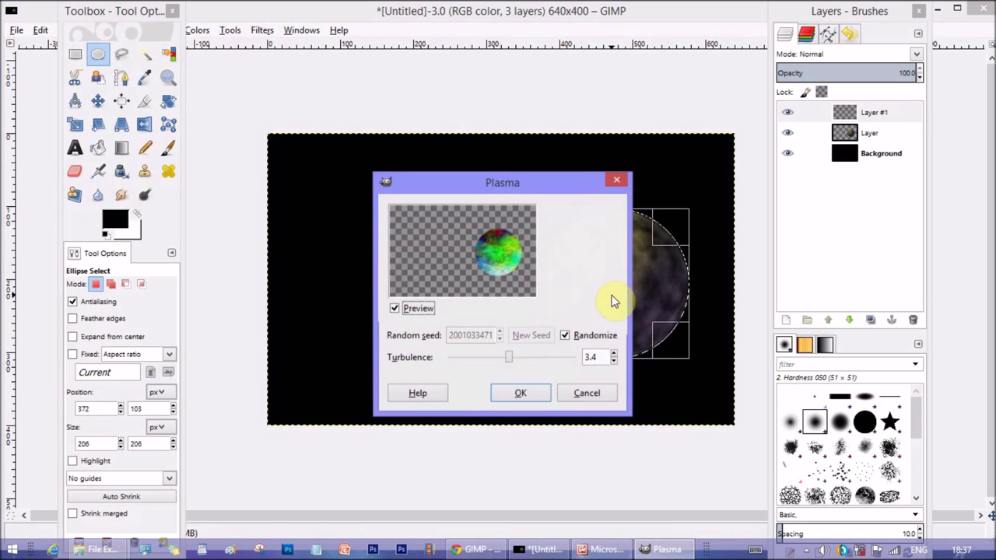
drag(533, 184, 342, 105)
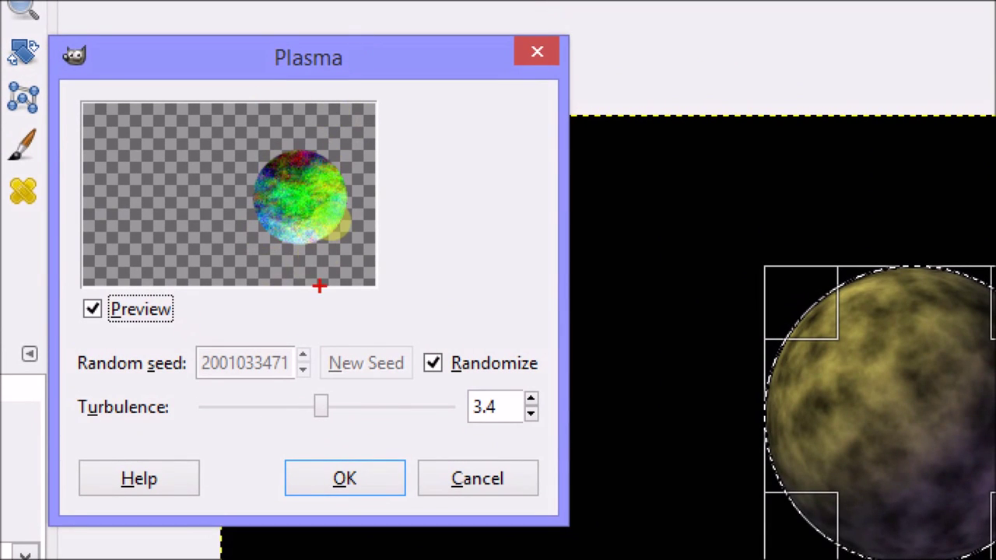
drag(265, 267, 423, 267)
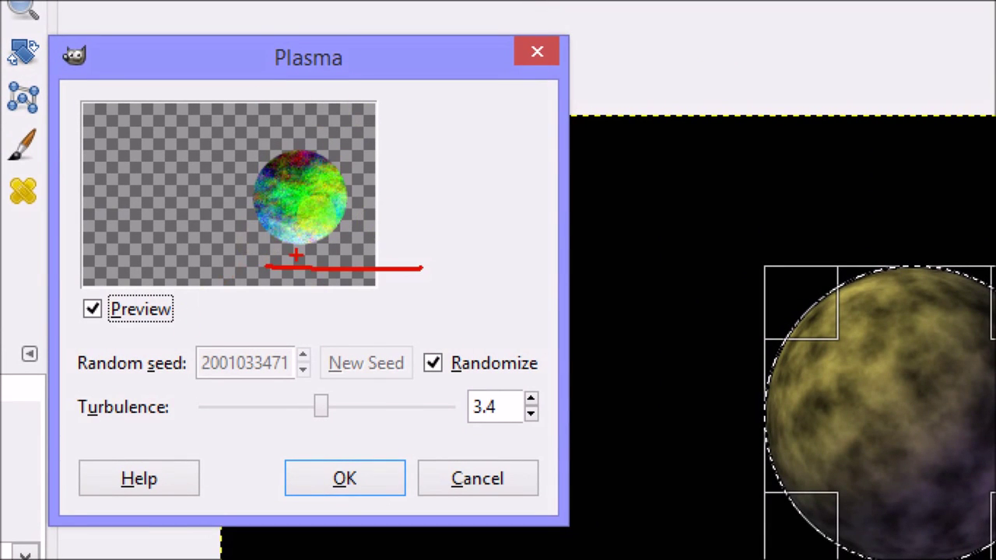
drag(213, 140, 238, 327)
drag(366, 141, 384, 264)
drag(214, 143, 379, 144)
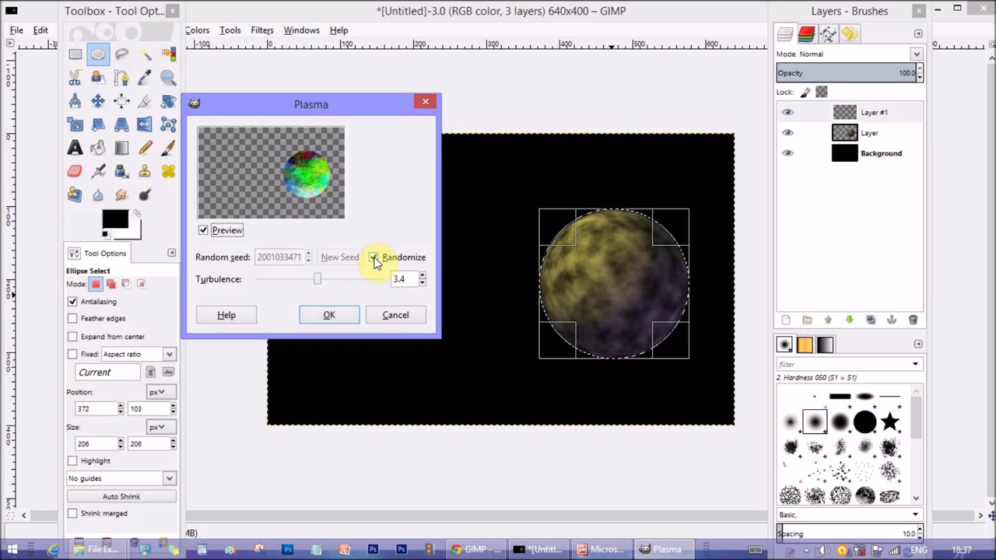
- Keep Randomize on, set Plasma turbulence to 3.7, and render it into the circle
click(374, 257)
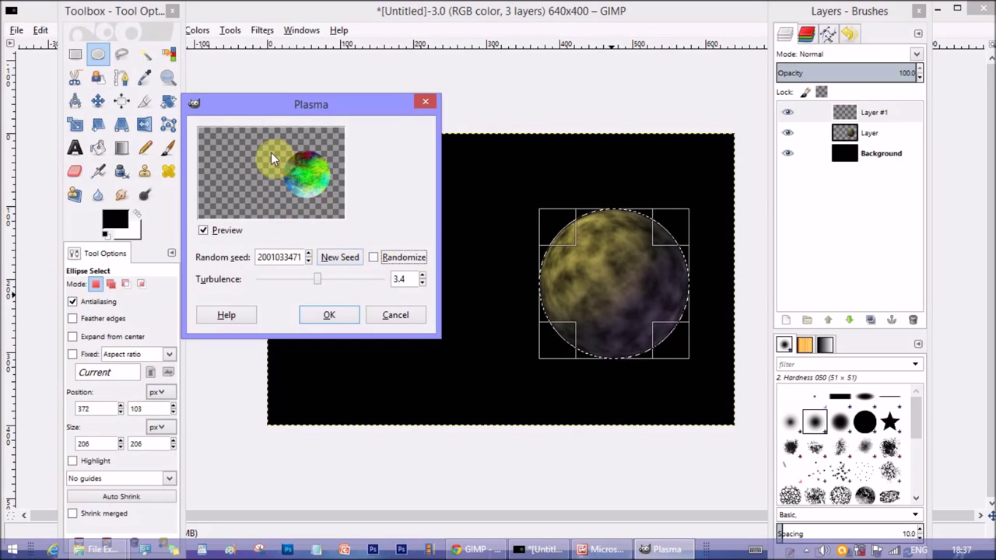
click(374, 257)
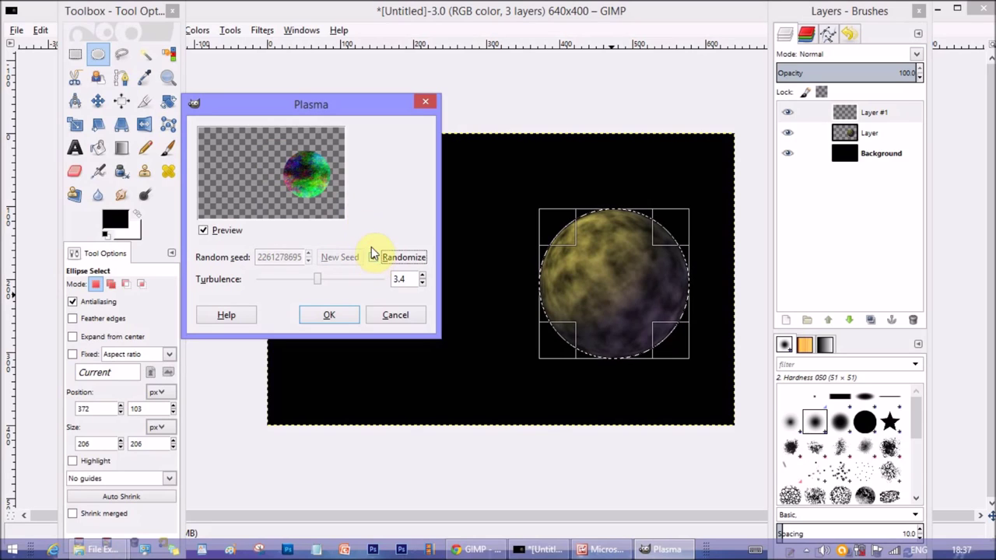
drag(316, 284, 312, 278)
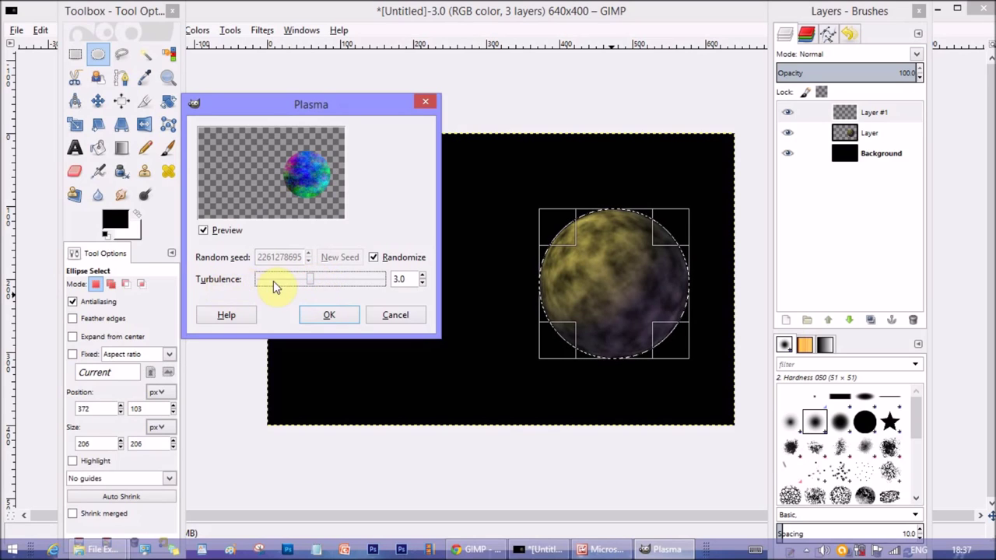
drag(309, 282, 319, 281)
click(317, 281)
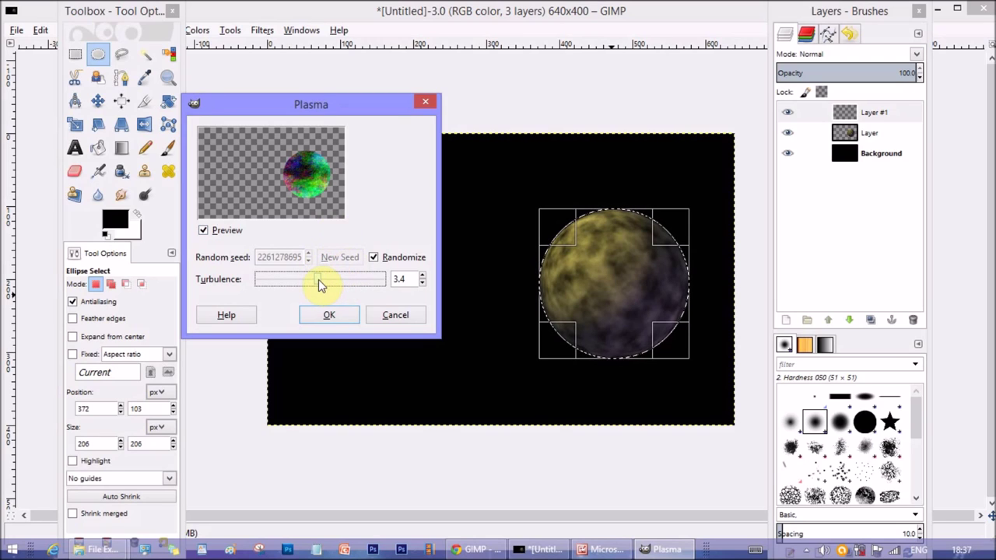
drag(320, 285, 326, 282)
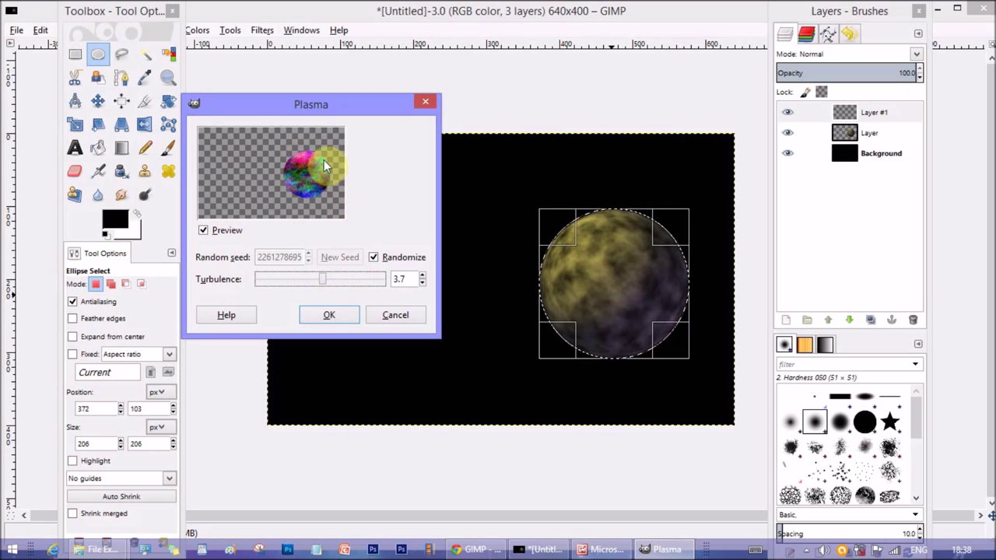
click(330, 315)
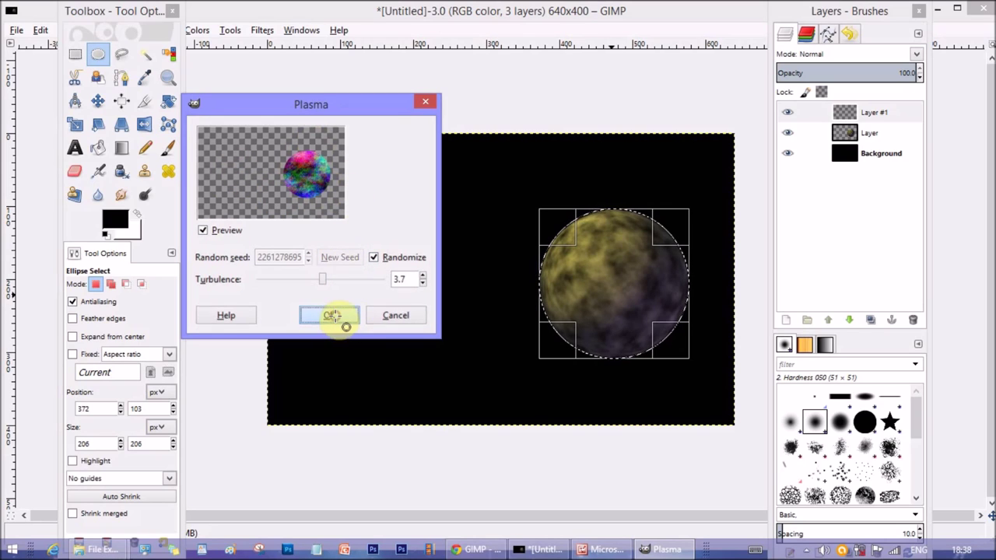
click(868, 116)
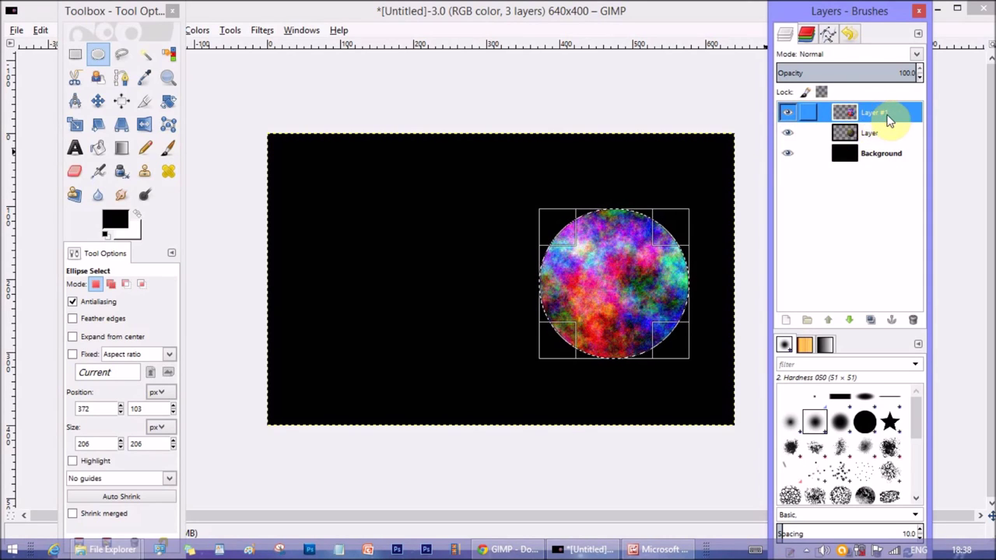
- Add transparent Layer #2 and render a second Plasma pattern into the circle
click(786, 320)
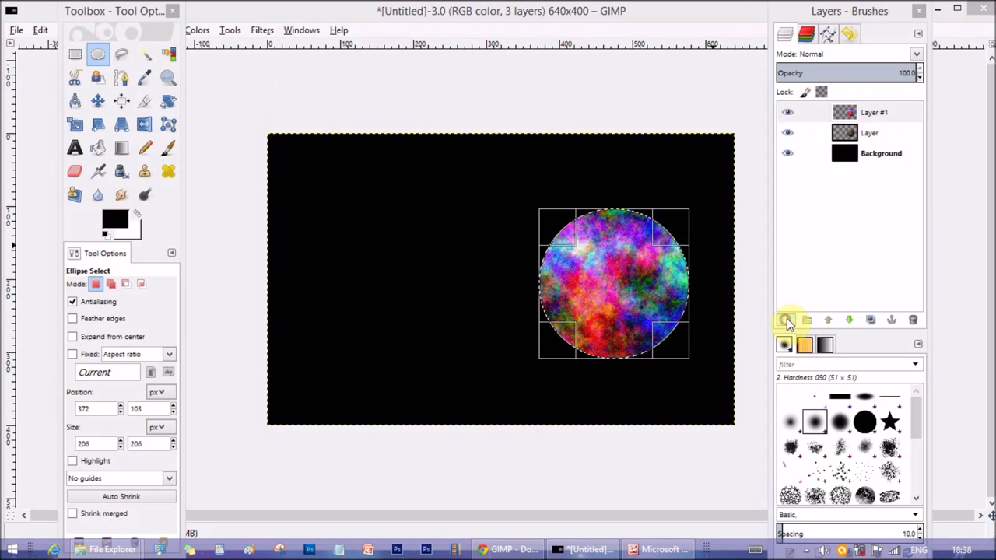
click(188, 308)
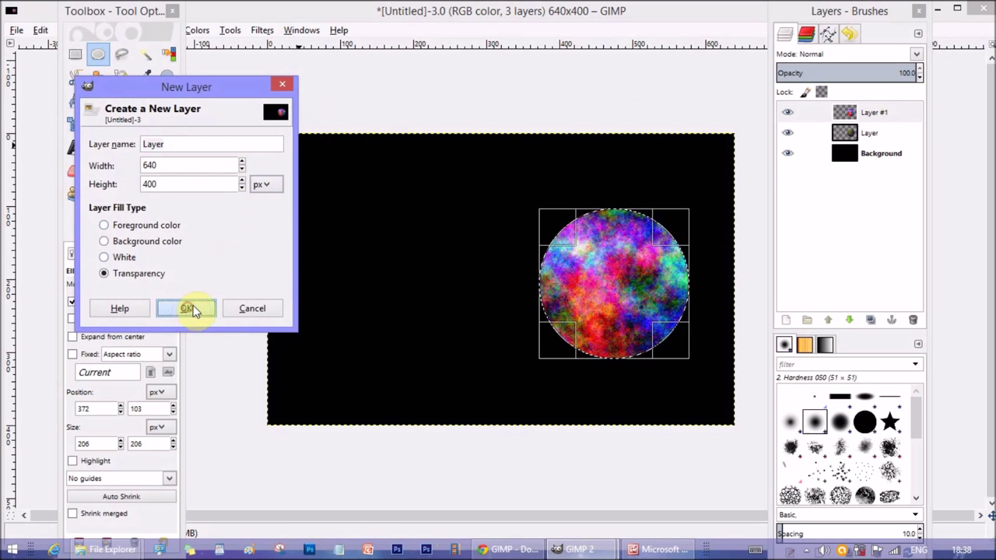
click(264, 33)
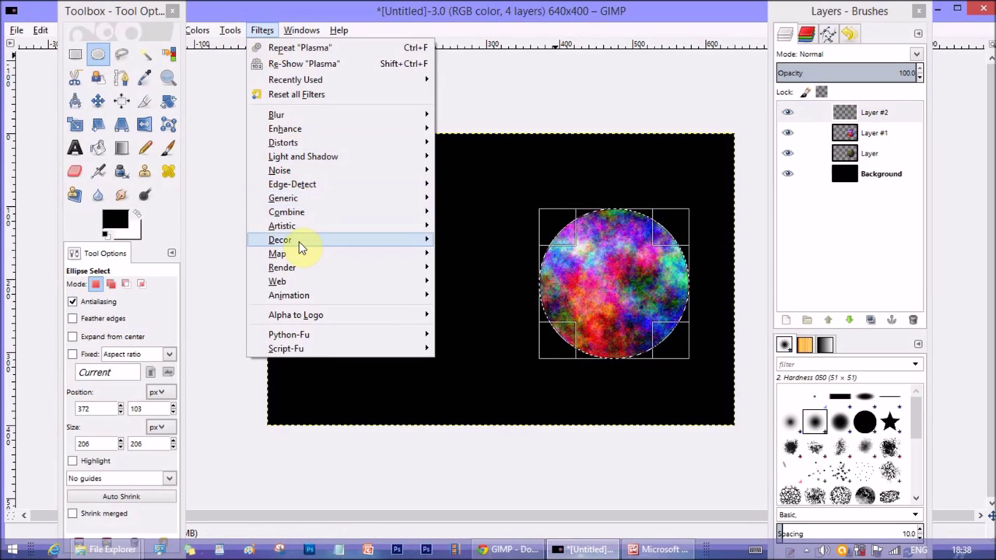
mouse_move(301, 270)
mouse_move(467, 268)
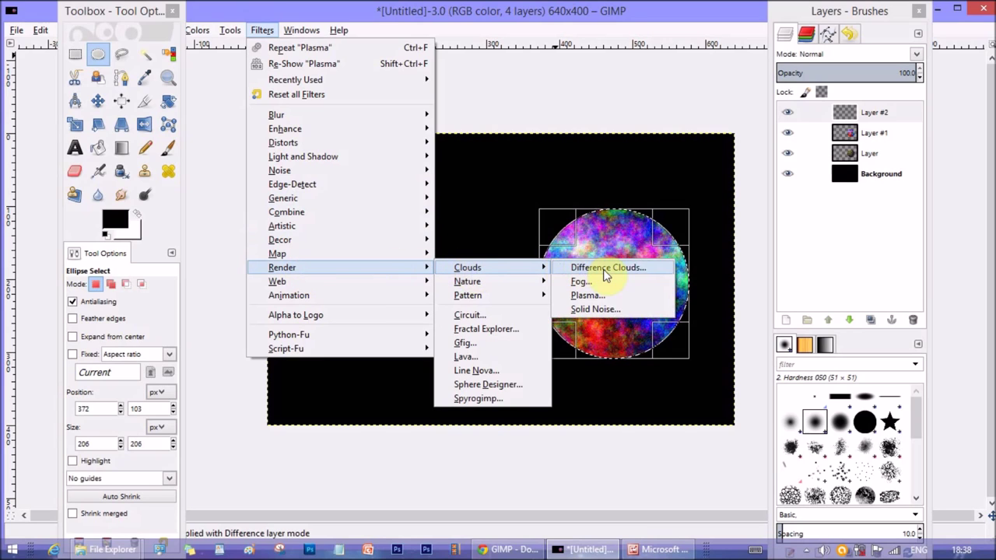
click(603, 294)
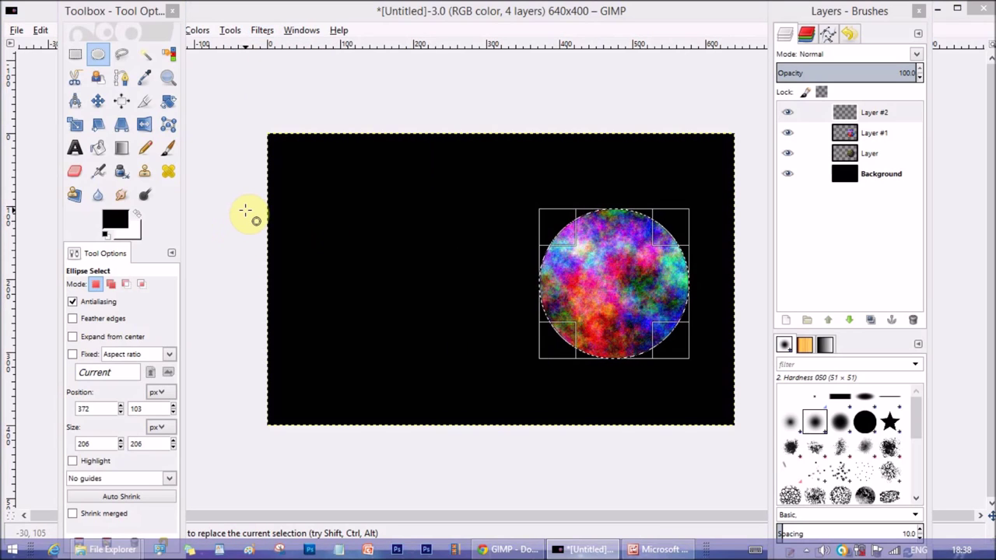
drag(522, 179, 318, 145)
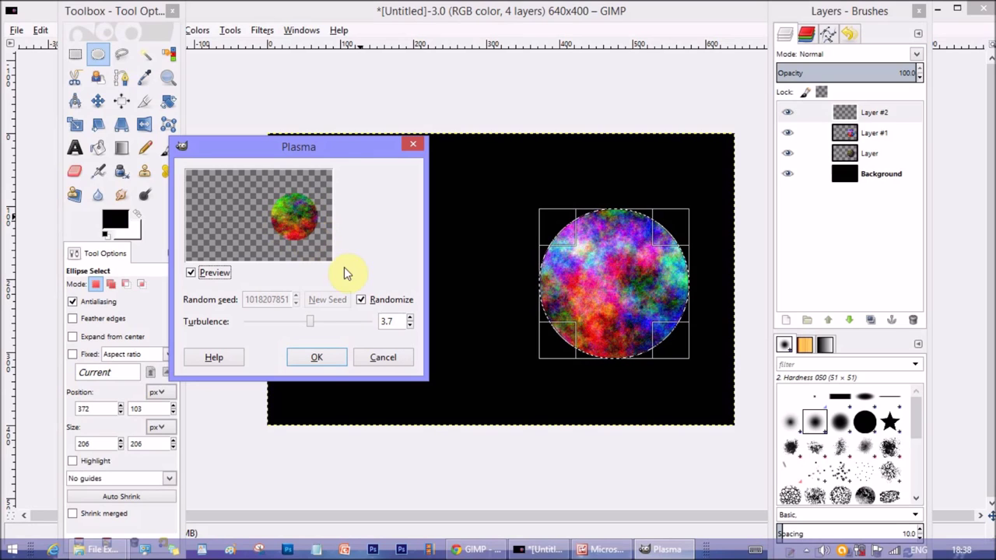
click(317, 359)
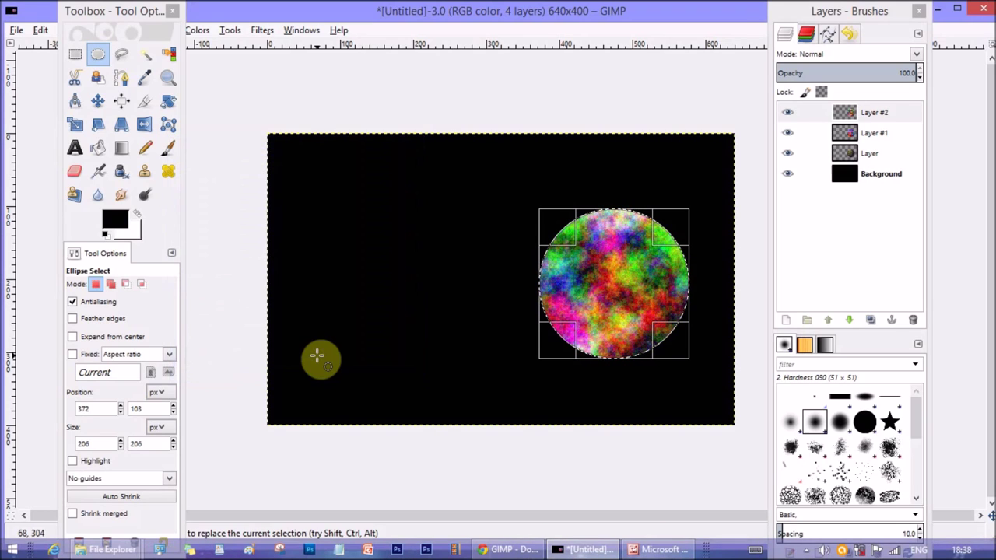
- Create a new Layer Group and drag Layer #2 and Layer #1 into it
click(883, 113)
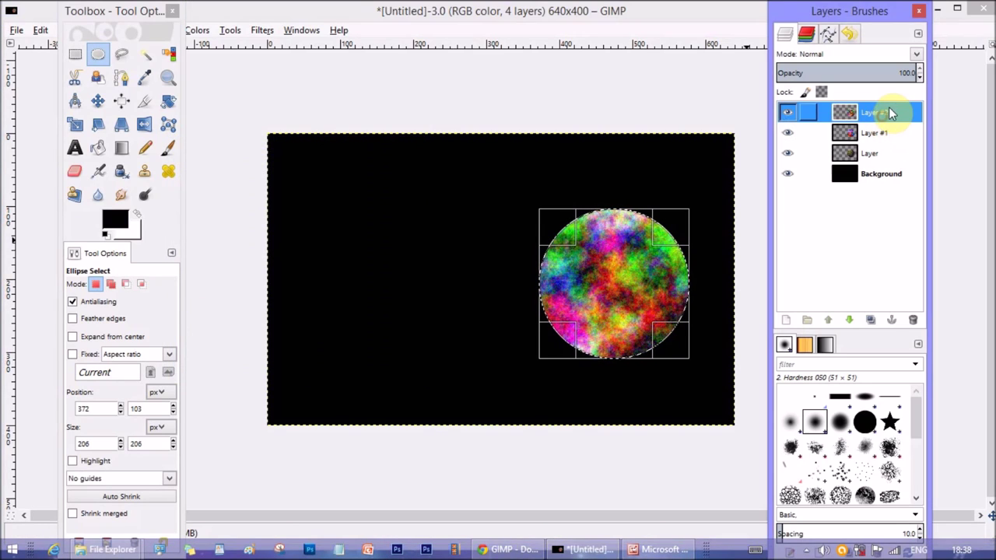
click(809, 321)
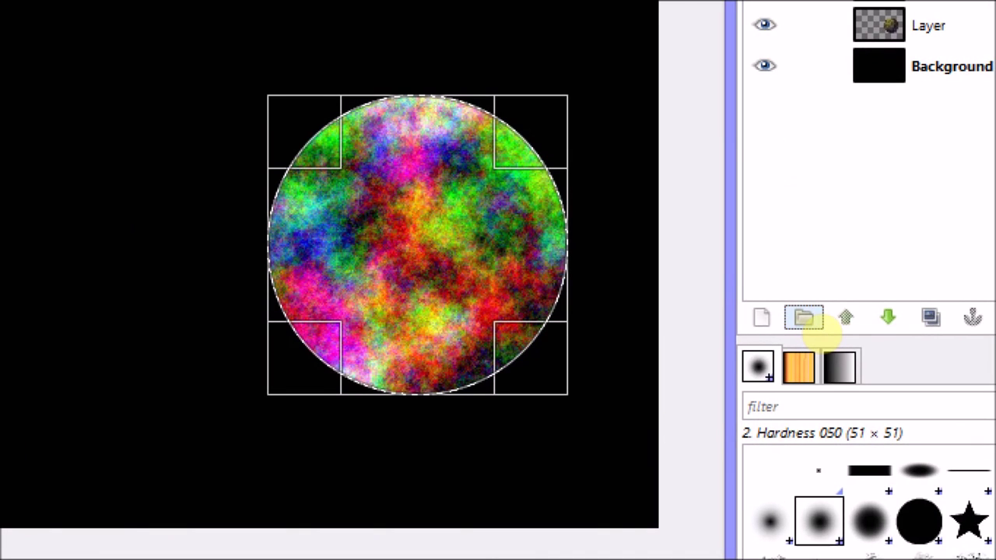
click(810, 321)
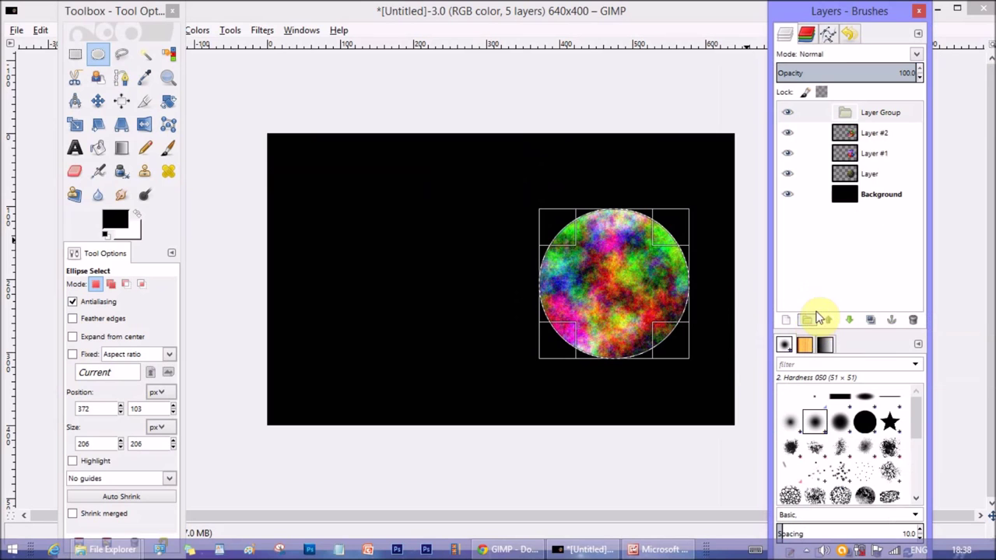
click(878, 135)
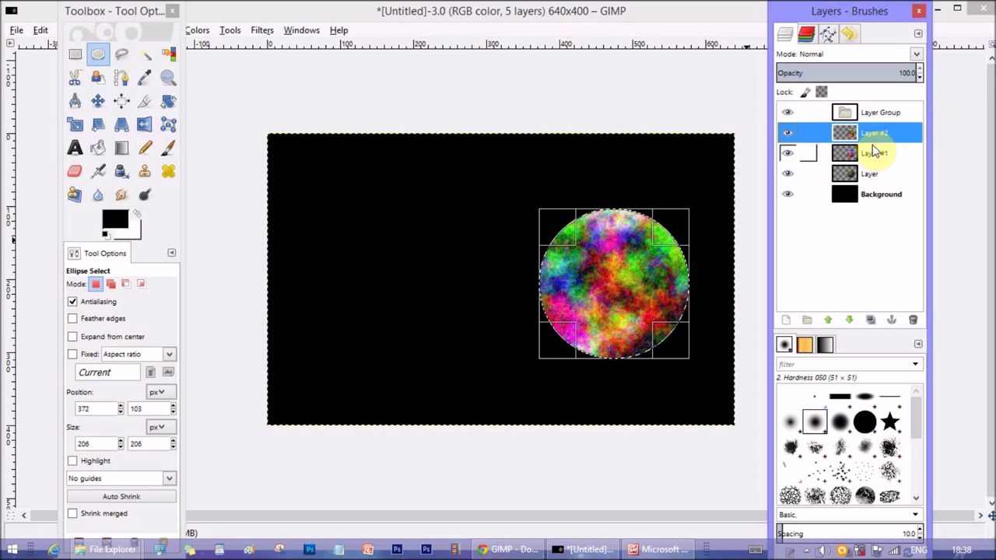
drag(876, 134, 878, 116)
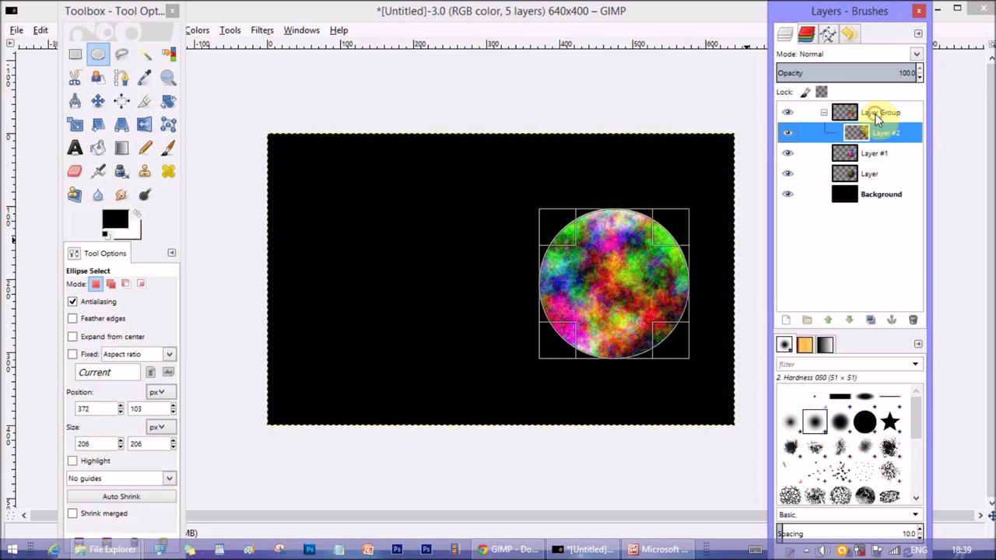
mouse_move(874, 154)
mouse_down()
mouse_move(878, 176)
mouse_move(912, 161)
mouse_move(876, 171)
mouse_move(881, 155)
mouse_up()
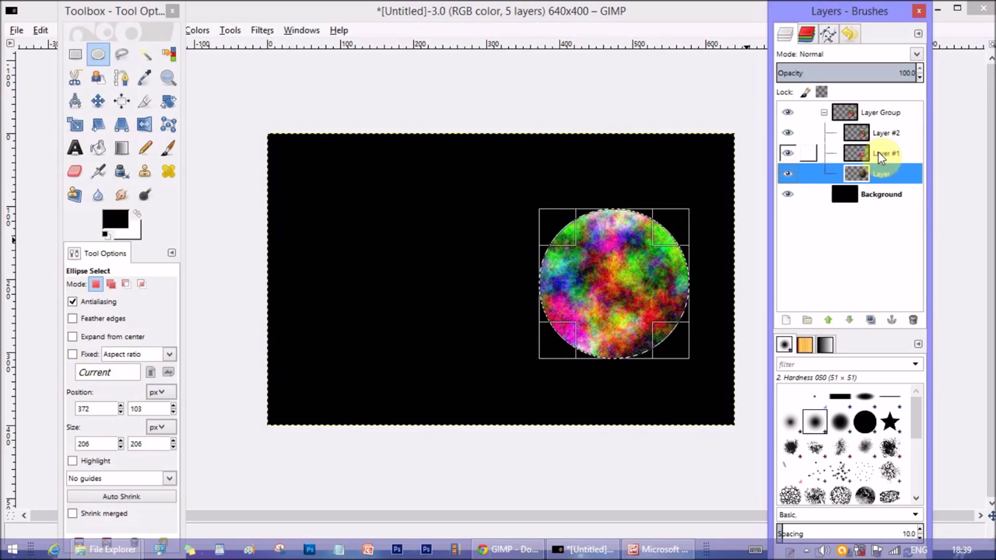
click(883, 156)
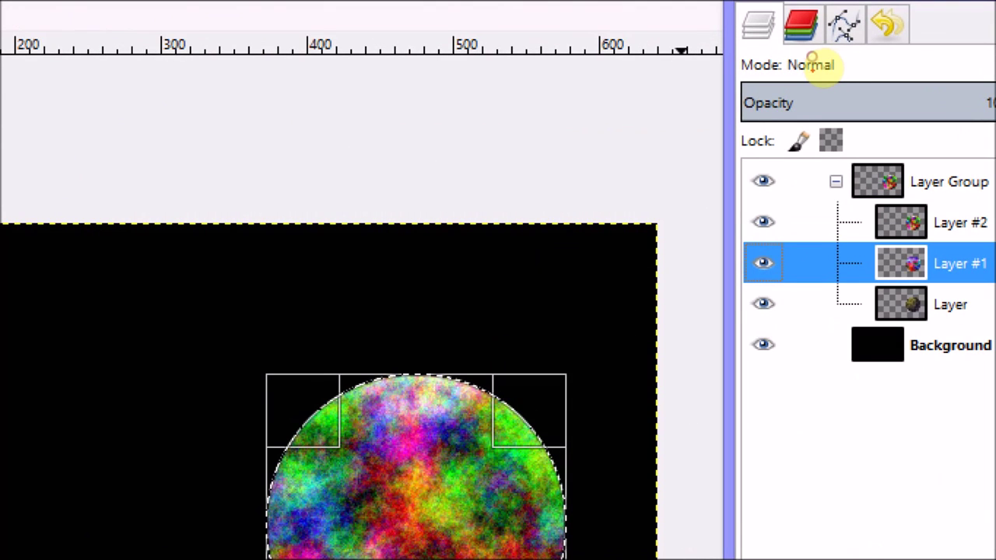
- Set Layer #1's blend mode to Overlay
mouse_move(746, 76)
mouse_down()
mouse_move(878, 78)
mouse_move(873, 58)
mouse_up()
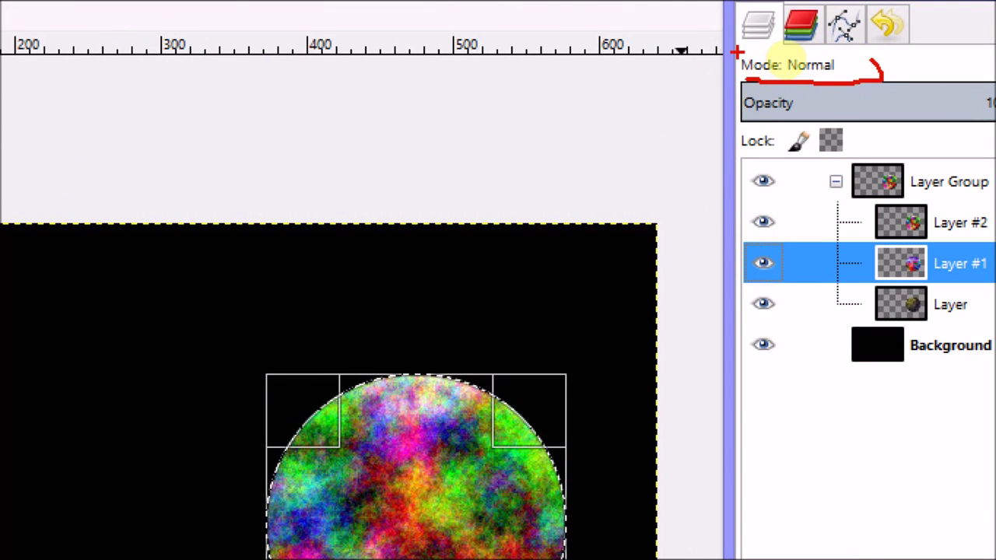
drag(737, 52, 738, 98)
drag(873, 62, 873, 94)
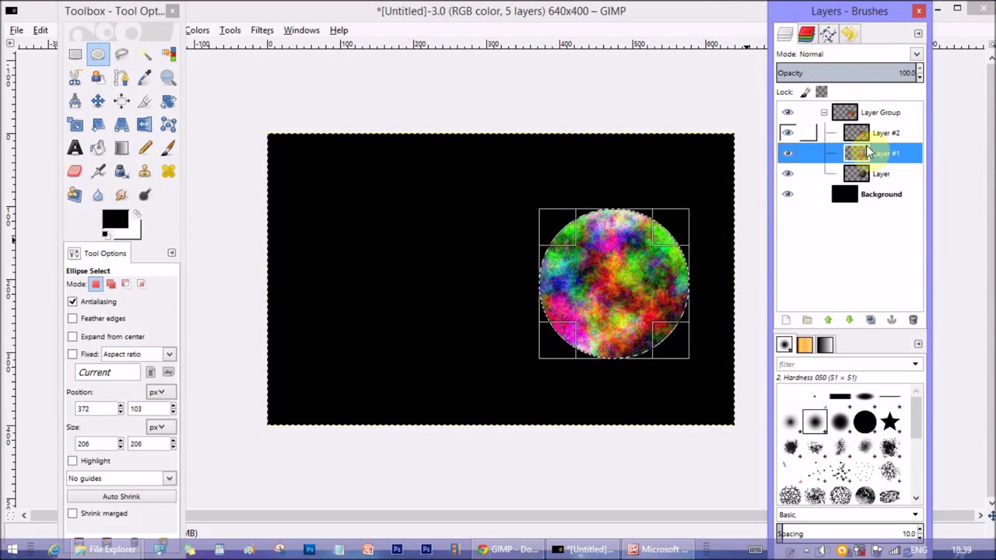
click(915, 56)
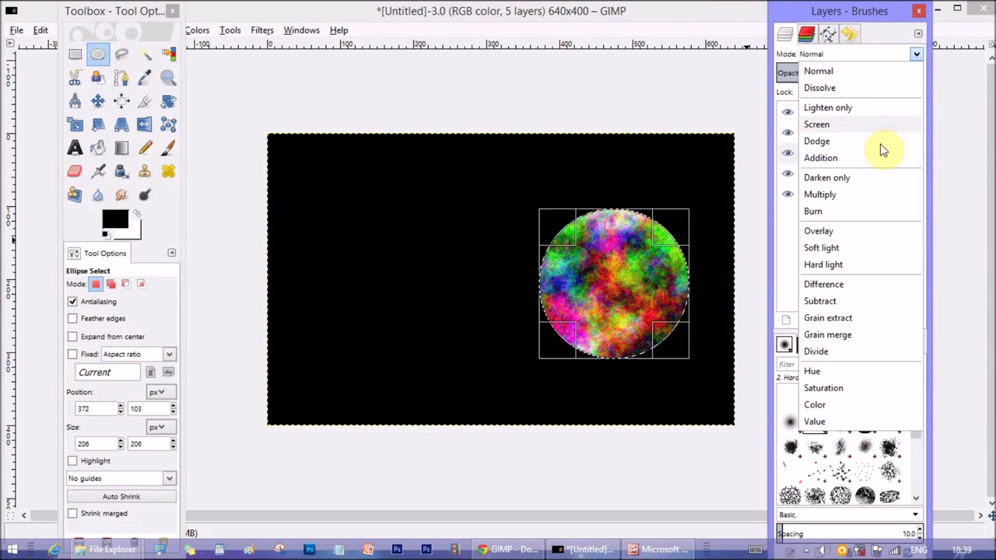
click(832, 232)
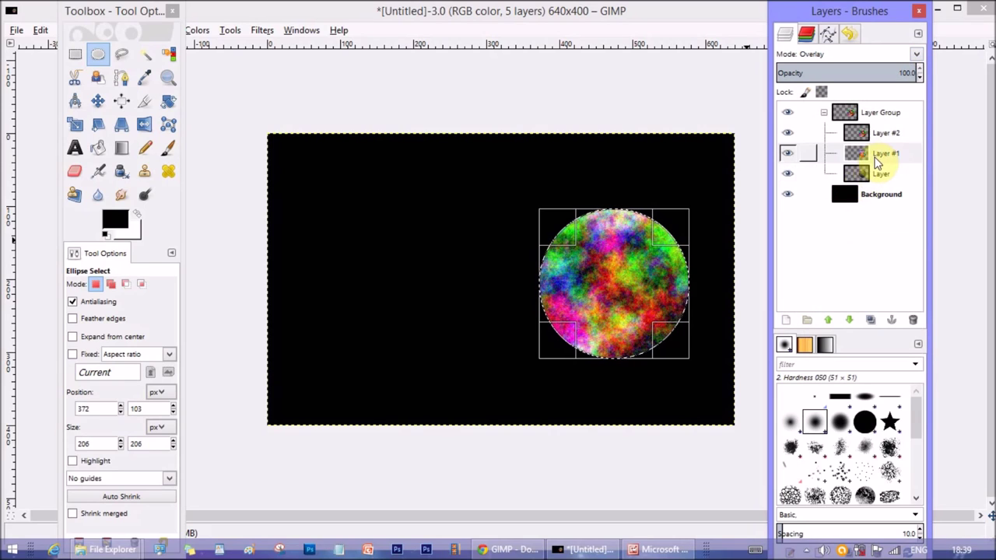
click(881, 156)
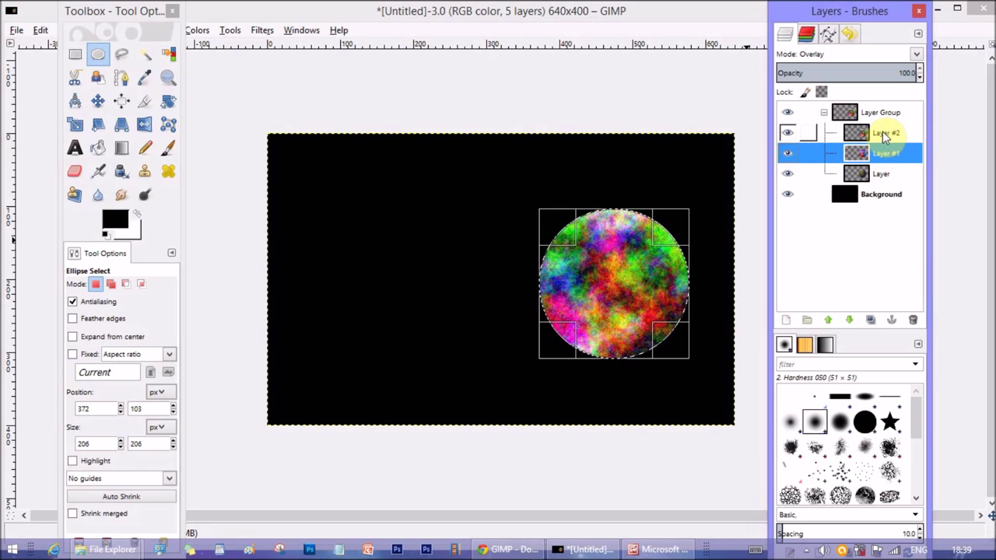
- Set Layer #2's blend mode to Overlay as well
click(885, 136)
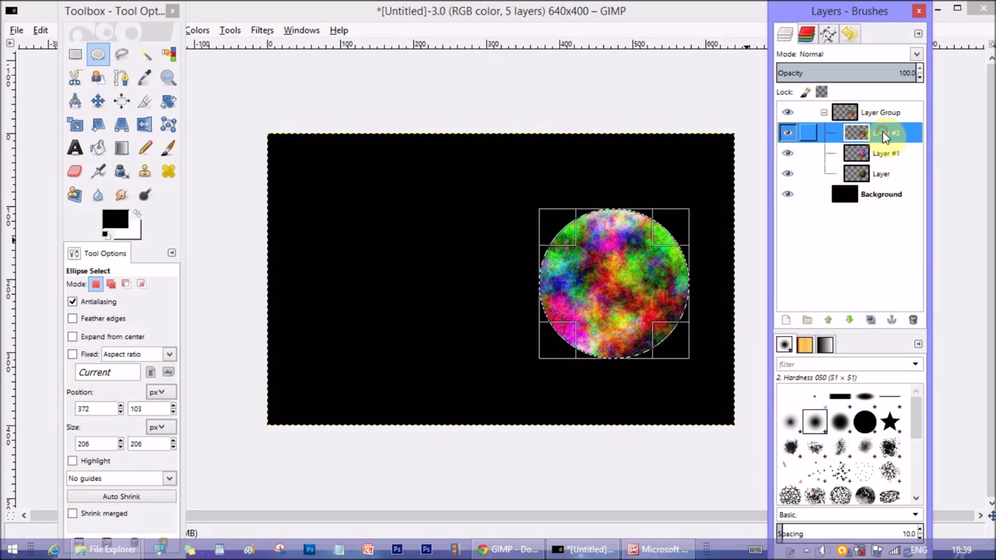
click(916, 56)
click(845, 233)
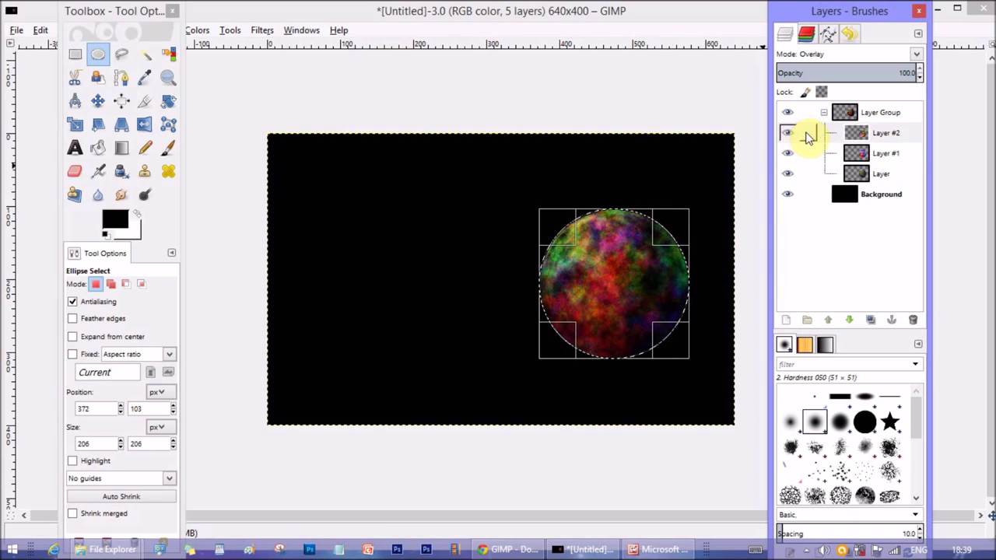
click(808, 133)
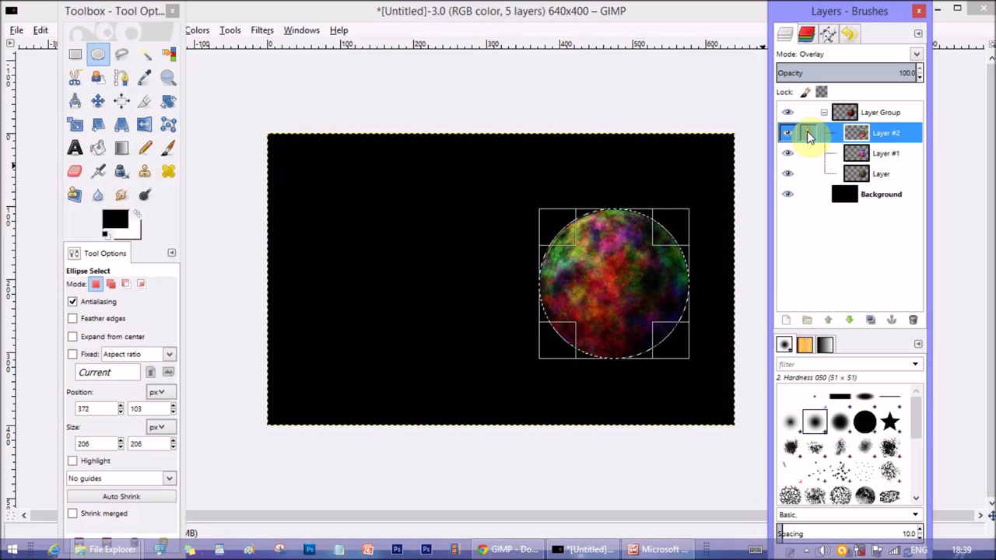
- Chain-link Layer, Layer #2 and the Layer Group, test-dragging the planet with the Move tool (M)
click(808, 154)
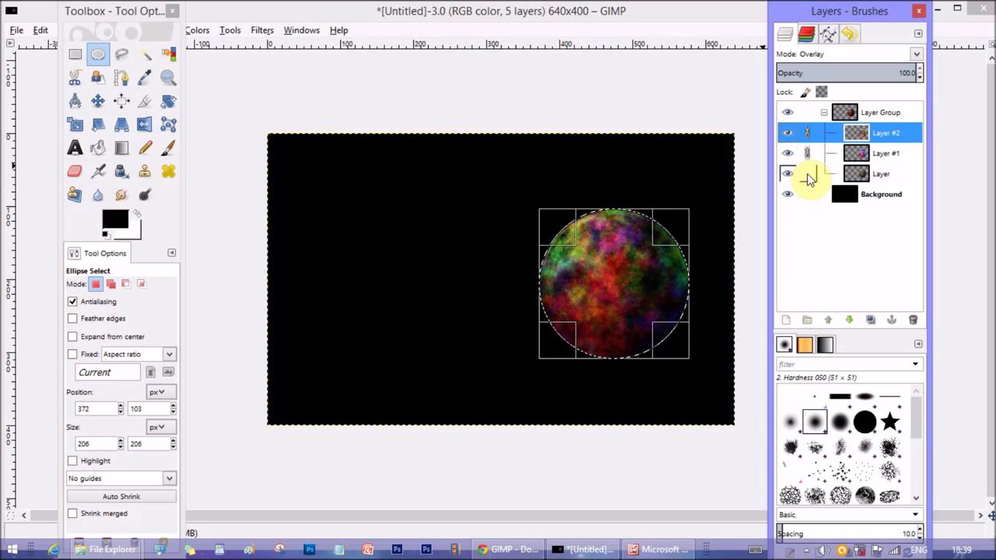
click(825, 112)
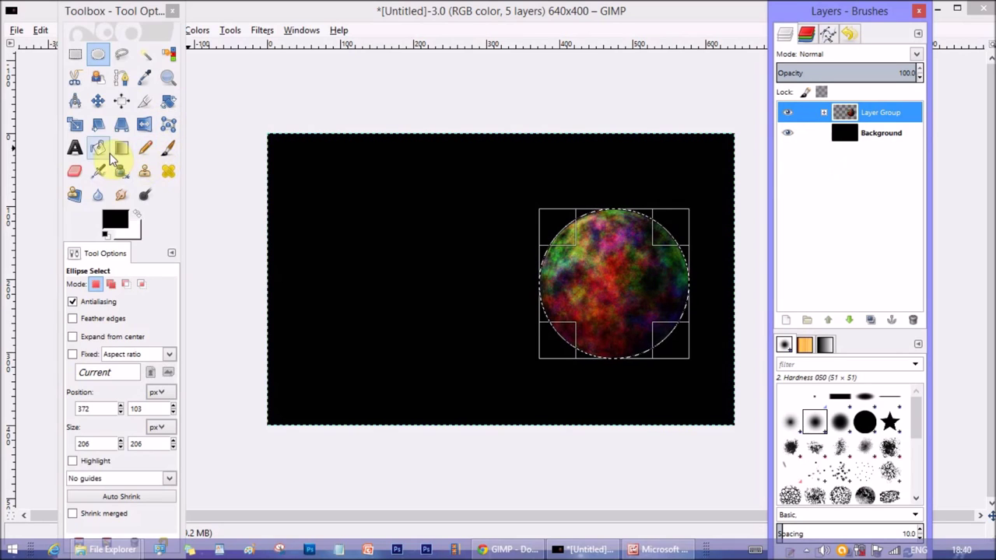
key(m)
drag(597, 281, 604, 337)
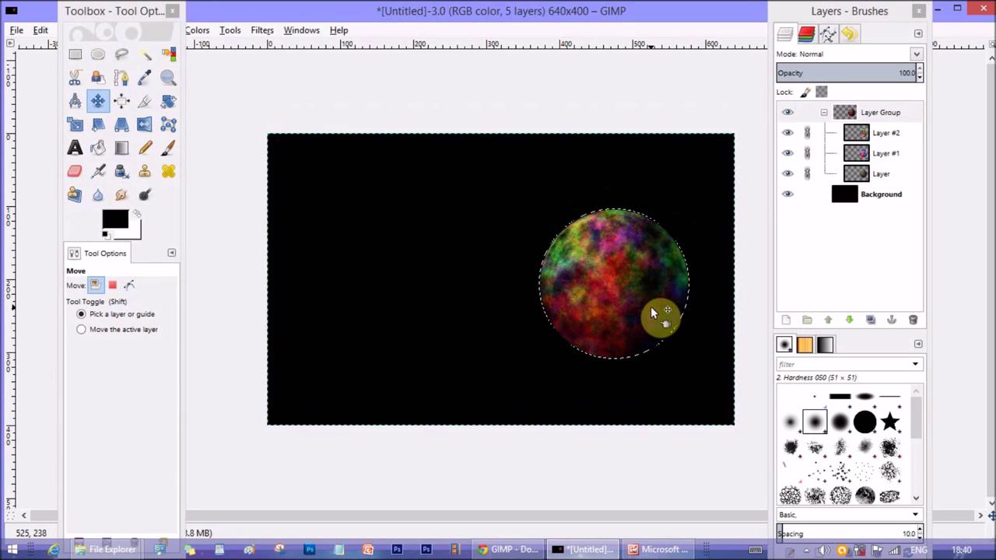
click(807, 113)
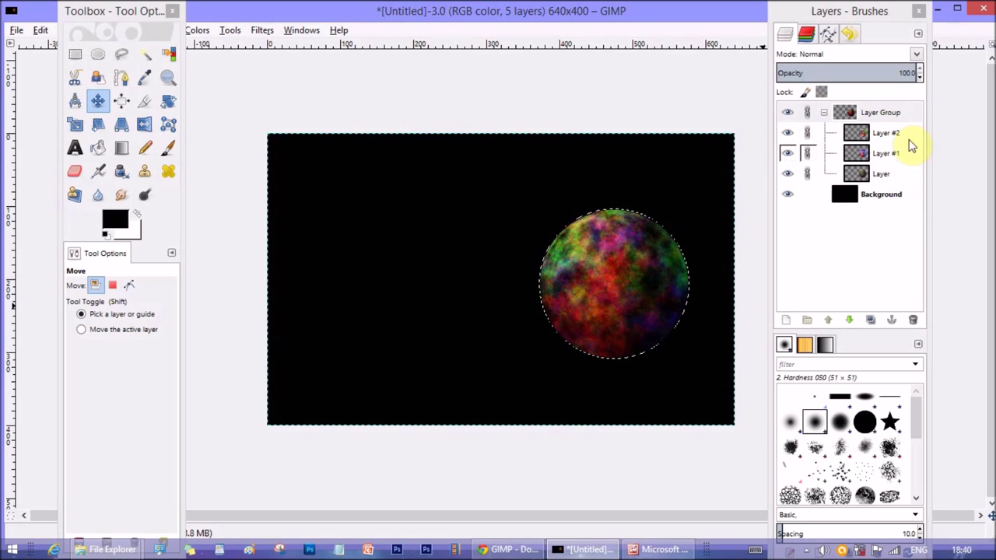
click(825, 112)
click(857, 117)
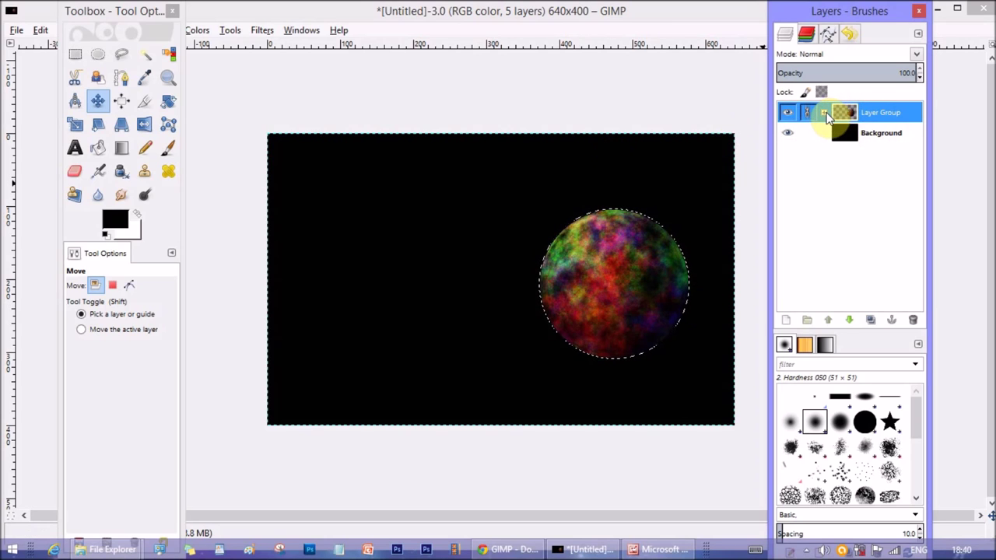
click(824, 112)
click(847, 133)
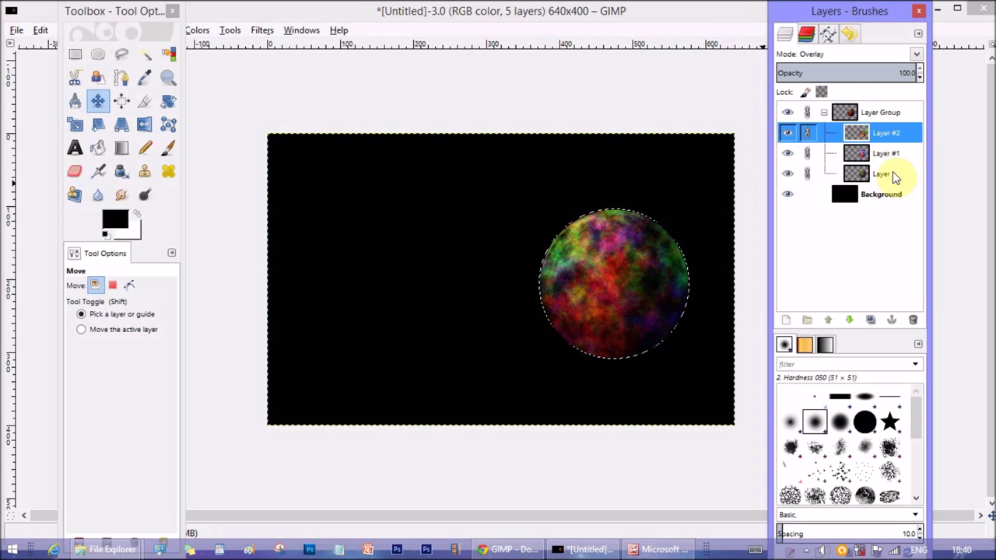
- Add a transparent Layer #3 inside the group to paint on
click(786, 320)
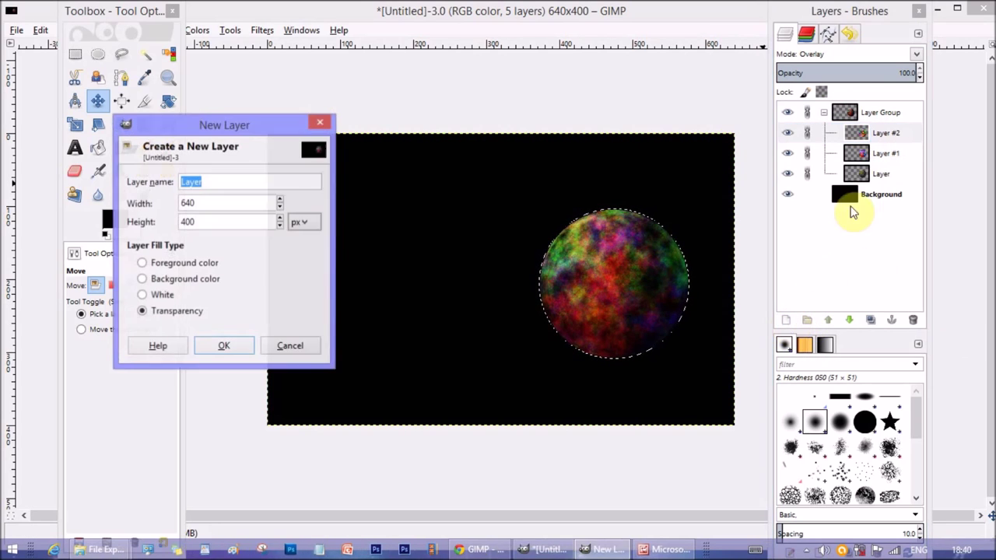
click(224, 345)
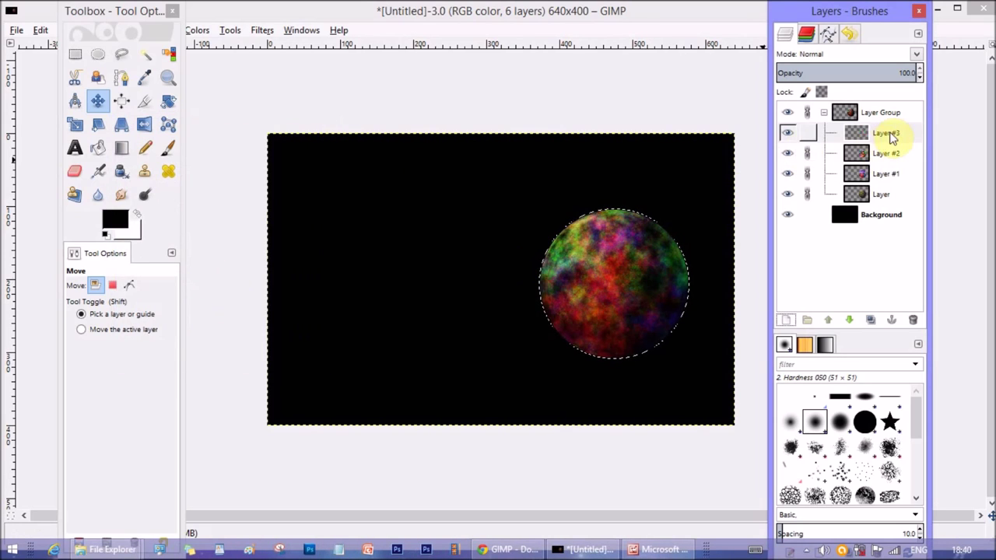
click(807, 134)
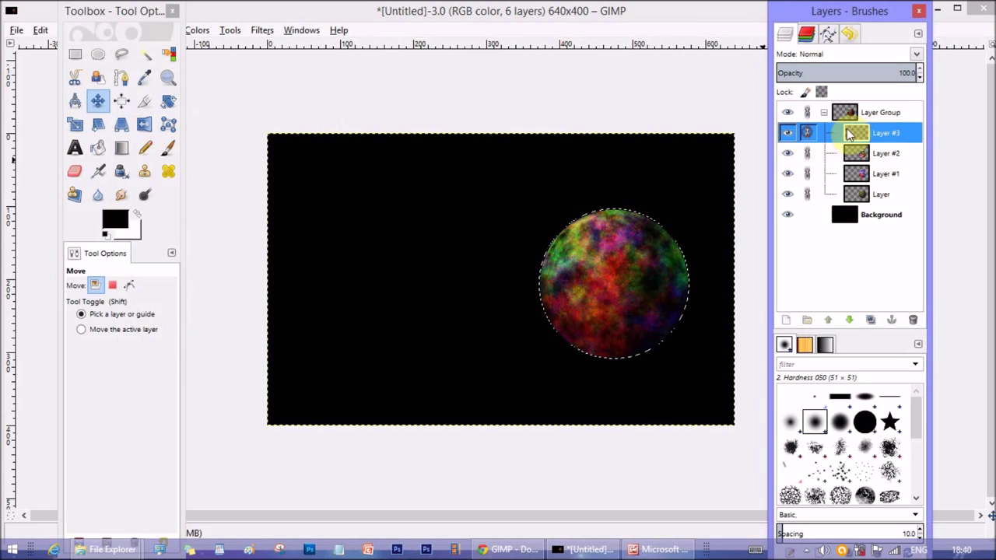
- Set the Paintbrush to Hardness 050, opacity 50, golden yellow, size about 85
click(167, 149)
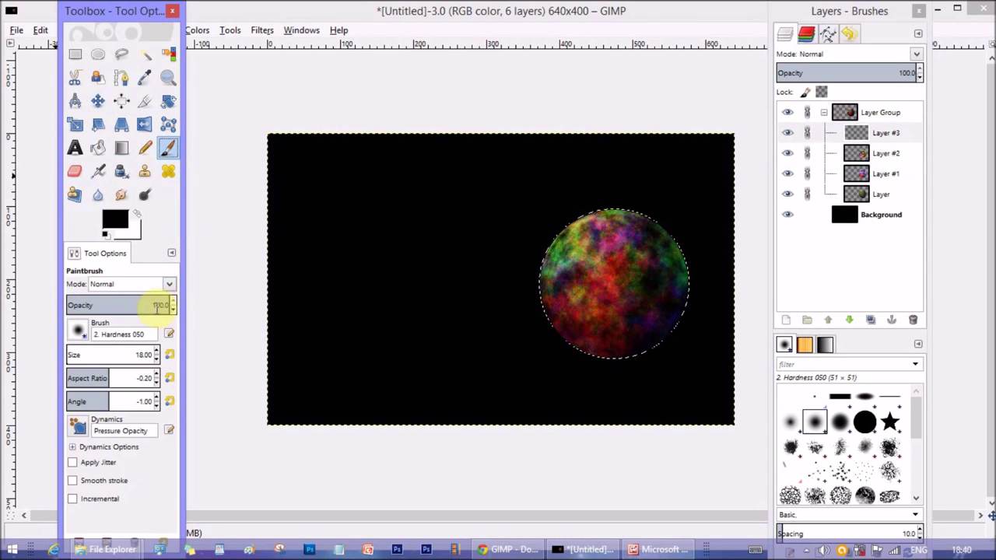
click(819, 430)
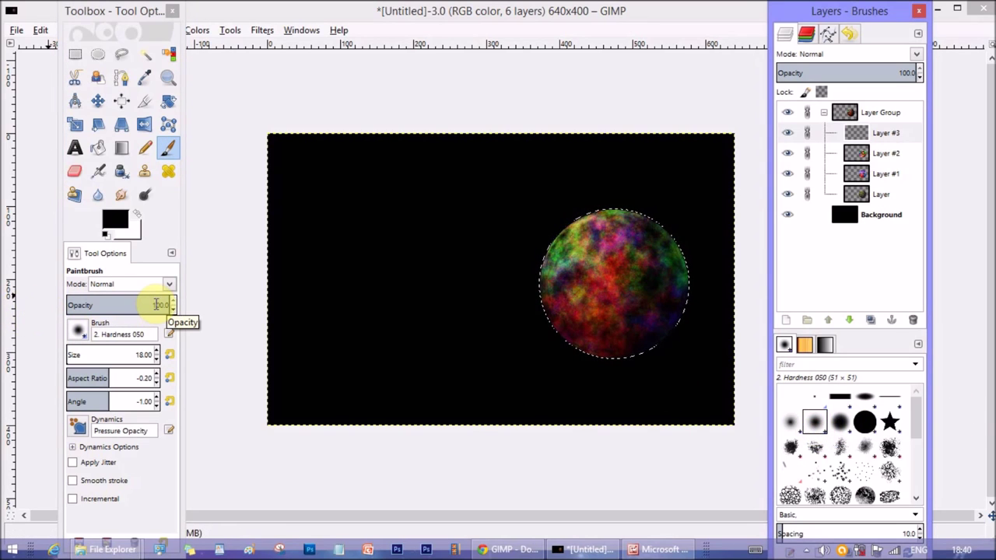
click(138, 303)
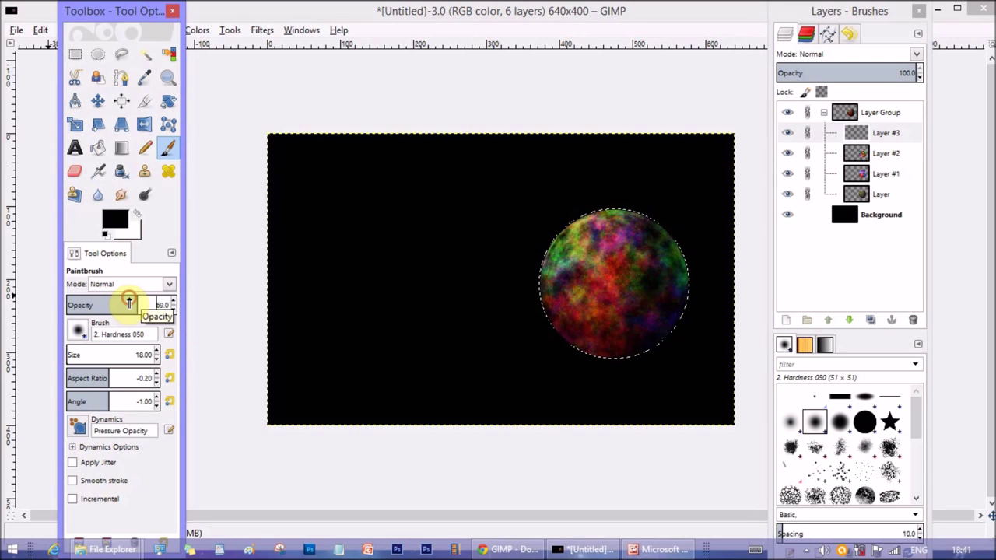
click(124, 302)
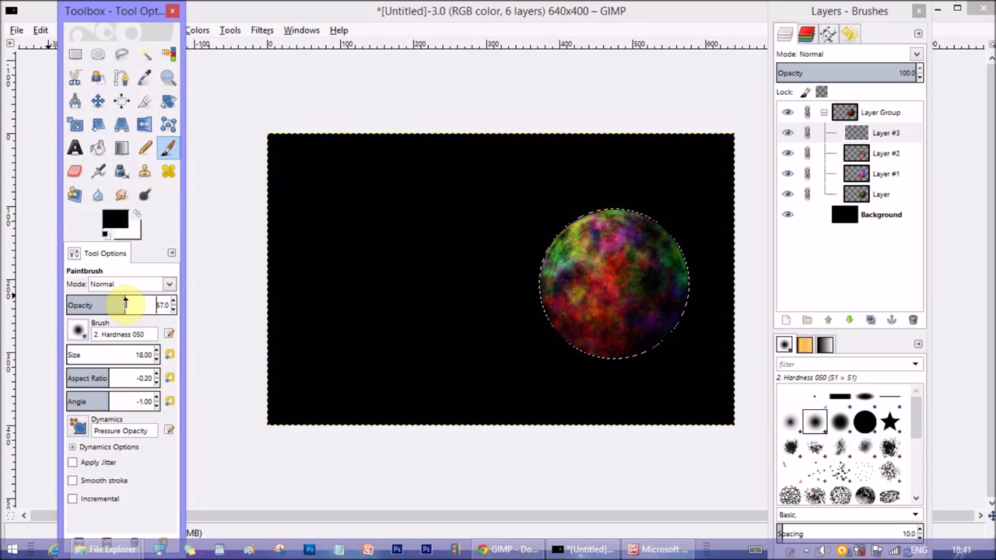
click(118, 304)
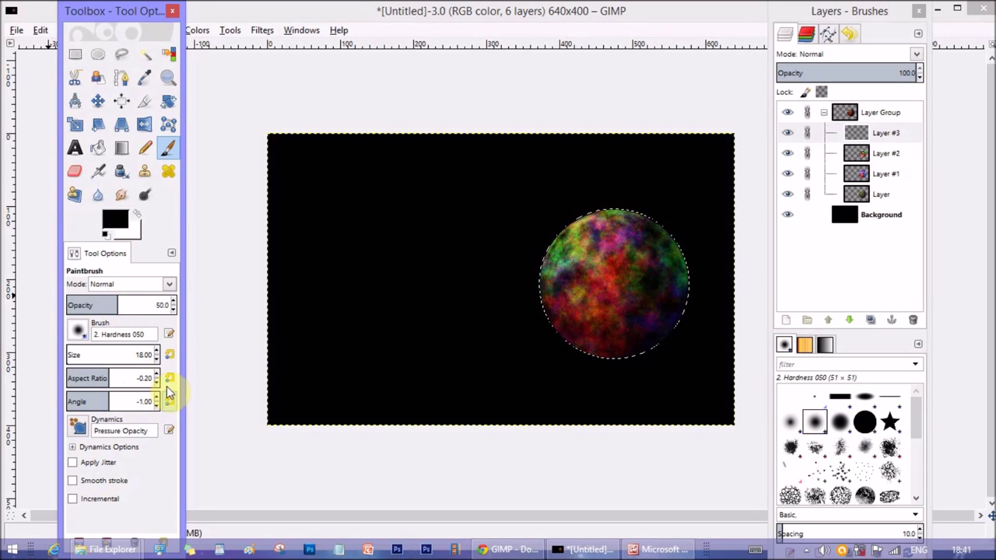
click(113, 218)
drag(142, 232, 144, 270)
drag(125, 195, 123, 190)
click(188, 339)
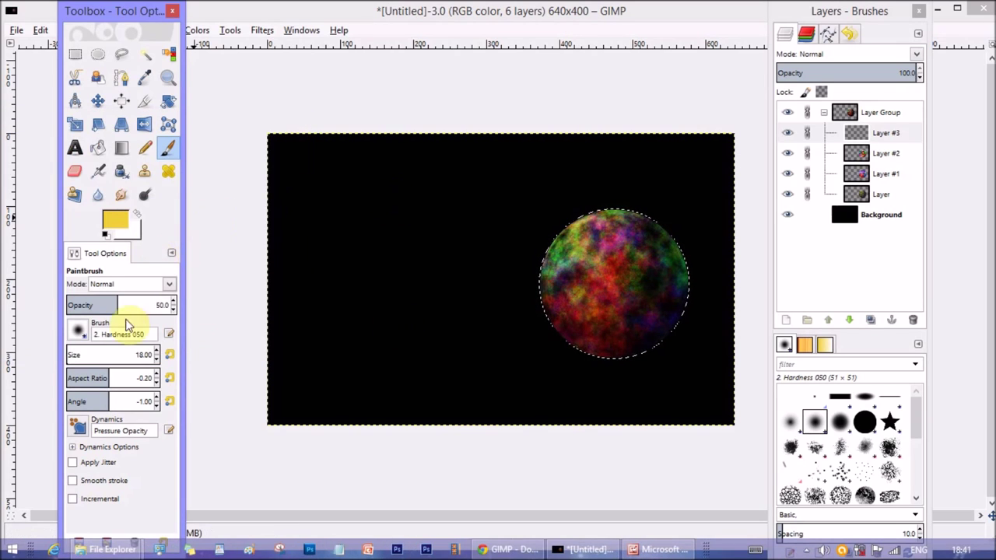
drag(137, 354, 73, 354)
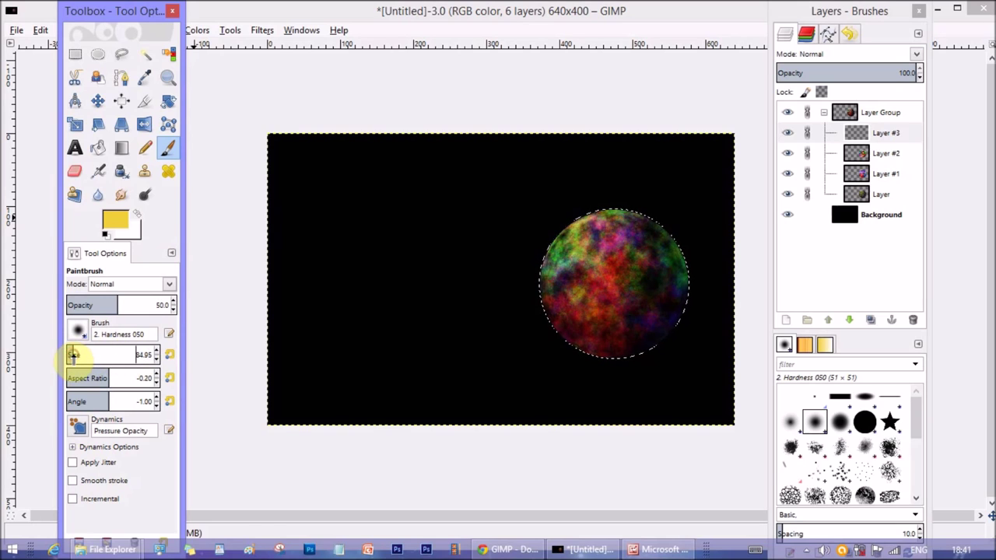
- Paint soft yellow over the planet's upper-left area and down its left side
mouse_move(592, 221)
mouse_down()
mouse_move(544, 268)
mouse_move(568, 337)
mouse_move(527, 299)
mouse_move(538, 259)
mouse_move(579, 203)
mouse_move(607, 202)
mouse_move(547, 238)
mouse_up()
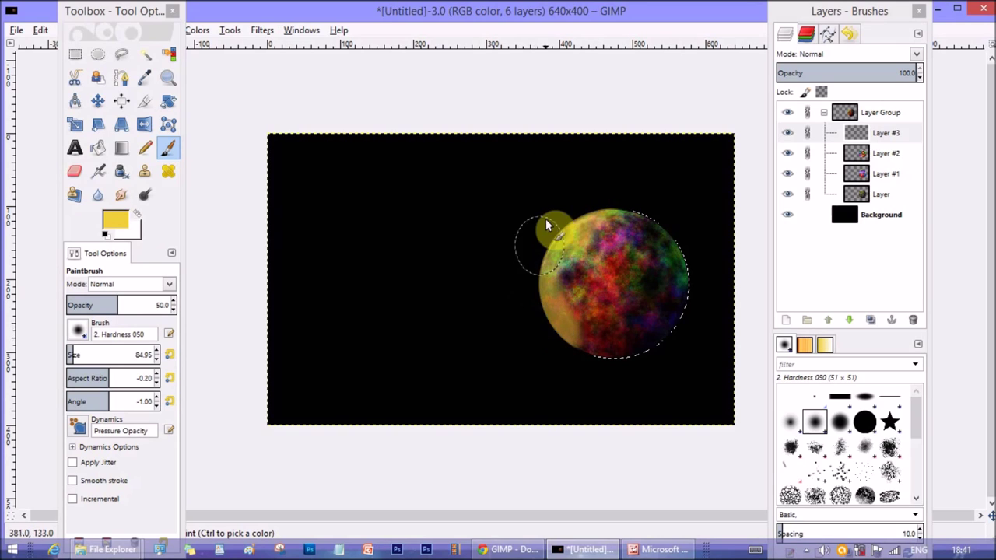
mouse_move(546, 221)
mouse_down()
mouse_move(596, 194)
mouse_move(625, 201)
mouse_move(571, 234)
mouse_move(556, 282)
mouse_up()
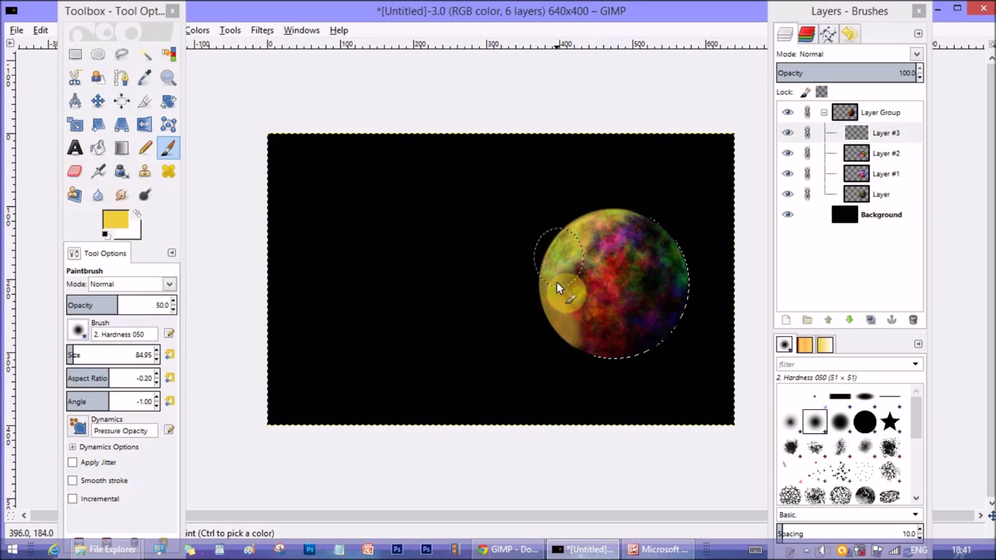
mouse_move(575, 340)
mouse_down()
mouse_move(558, 314)
mouse_move(585, 240)
mouse_move(609, 209)
mouse_move(576, 248)
mouse_move(562, 315)
mouse_up()
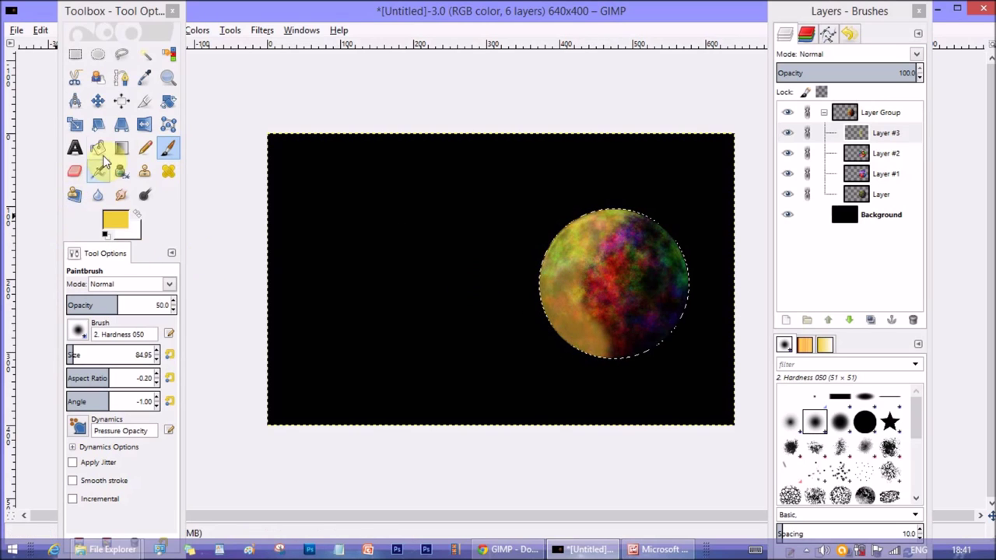
click(75, 173)
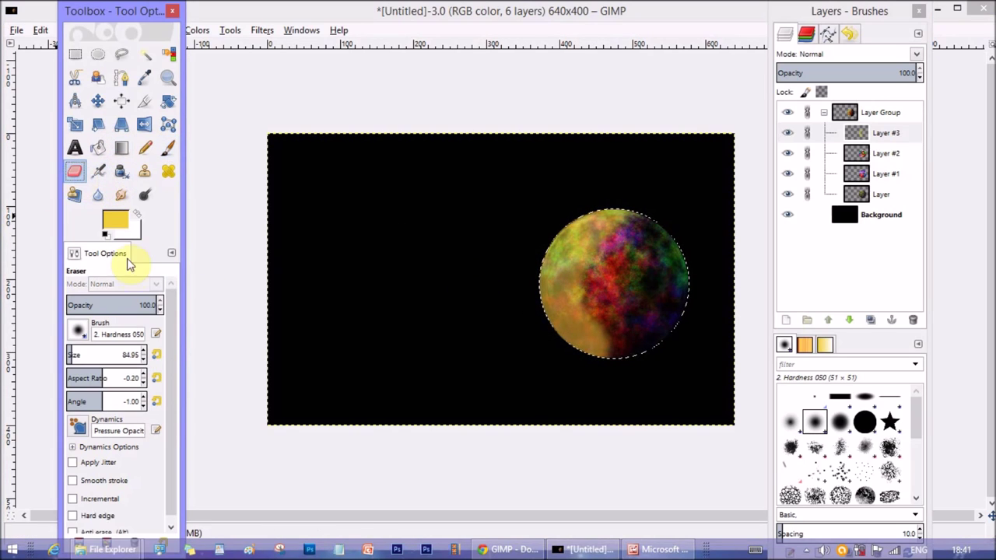
- Erase the yellow wash across the planet at 37.9 opacity so the plasma shows through
click(97, 305)
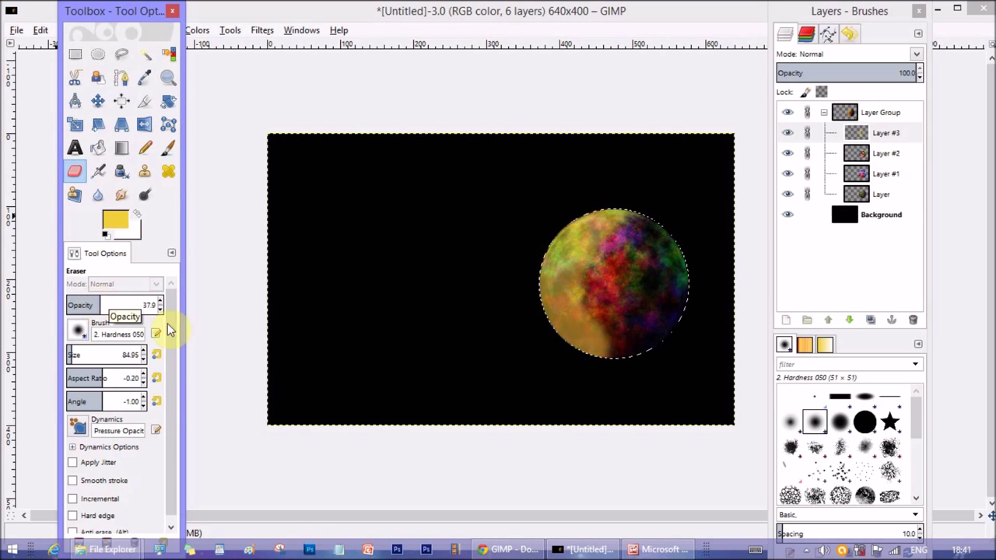
mouse_move(594, 268)
mouse_down()
mouse_move(645, 235)
mouse_move(593, 268)
mouse_move(590, 301)
mouse_up()
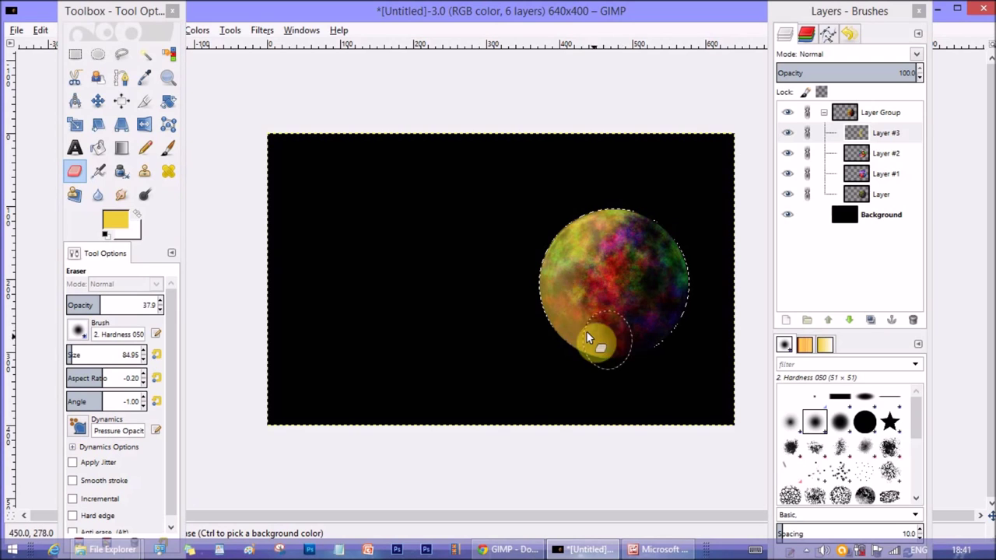
mouse_move(602, 312)
mouse_down()
mouse_move(641, 345)
mouse_move(598, 325)
mouse_move(602, 246)
mouse_move(628, 224)
mouse_move(595, 249)
mouse_move(589, 310)
mouse_move(621, 348)
mouse_move(598, 309)
mouse_move(626, 340)
mouse_move(596, 307)
mouse_move(620, 225)
mouse_move(583, 277)
mouse_move(613, 344)
mouse_move(652, 355)
mouse_move(632, 235)
mouse_up()
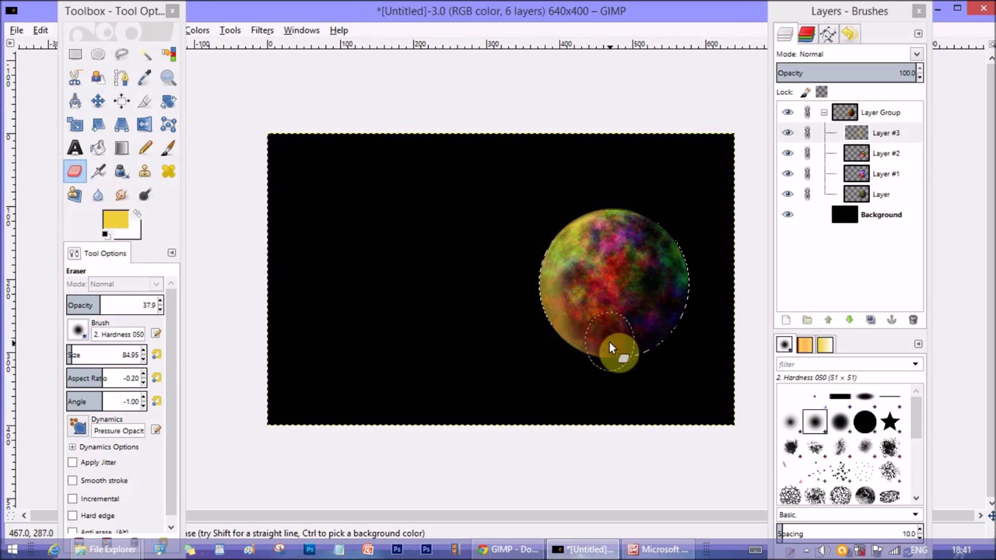
mouse_move(610, 344)
mouse_down()
mouse_move(673, 350)
mouse_move(595, 327)
mouse_move(598, 295)
mouse_up()
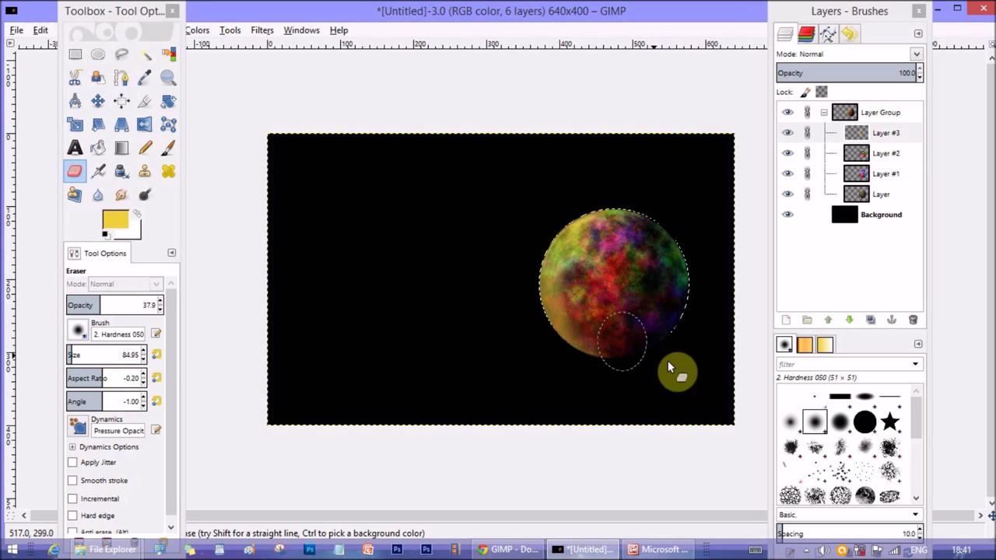
mouse_move(670, 367)
mouse_down()
mouse_move(678, 247)
mouse_move(645, 287)
mouse_move(590, 306)
mouse_up()
mouse_move(612, 357)
mouse_down()
mouse_move(665, 352)
mouse_move(697, 171)
mouse_move(681, 240)
mouse_move(619, 99)
mouse_move(575, 68)
mouse_move(517, 117)
mouse_up()
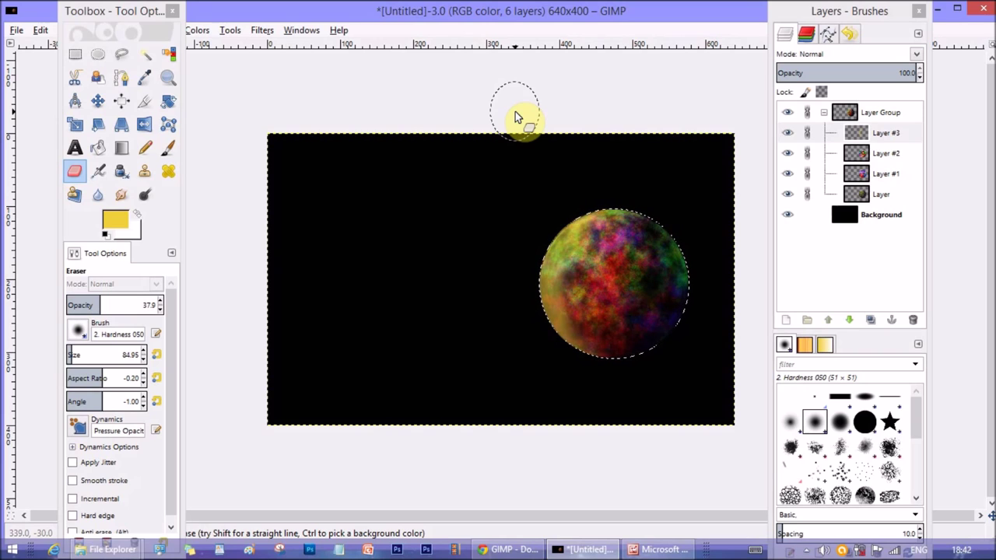
click(873, 136)
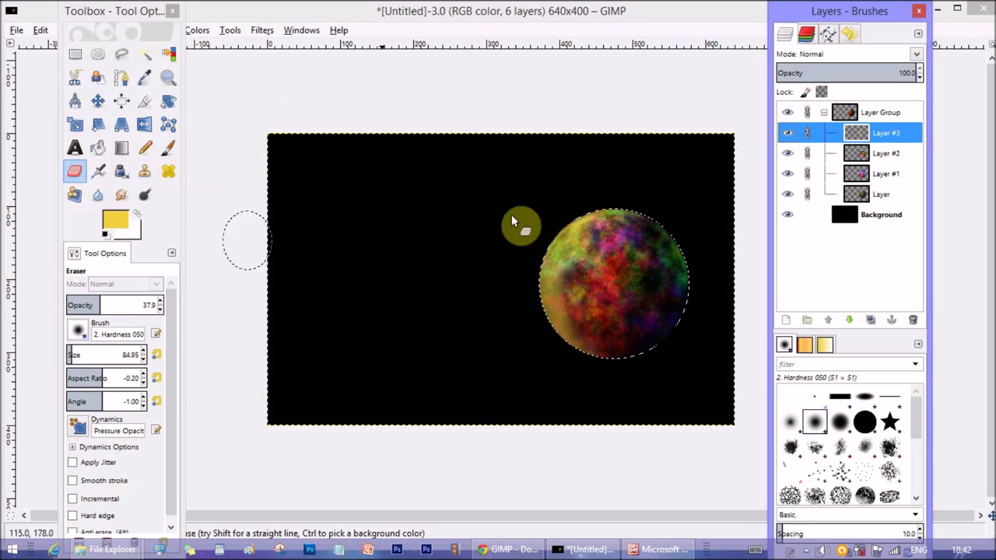
click(69, 30)
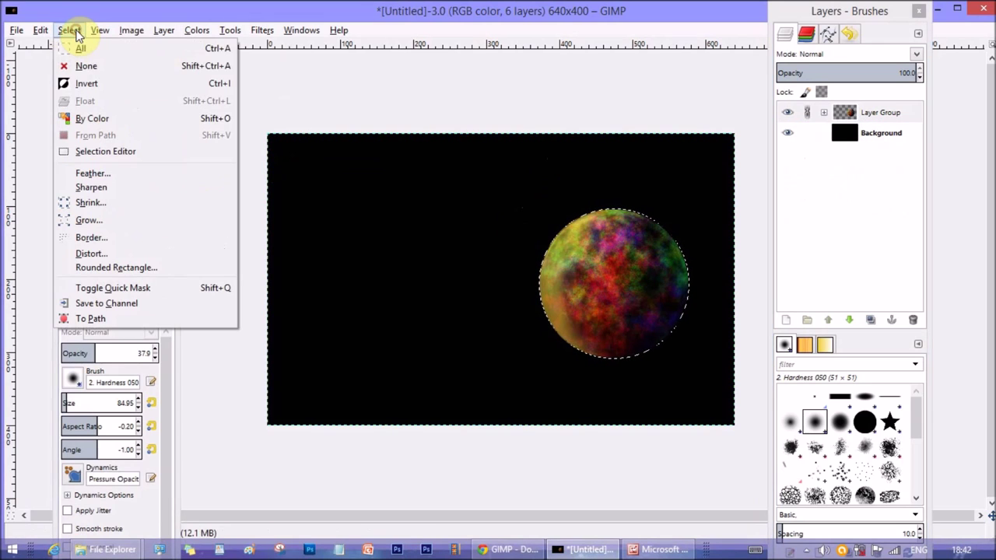
- Remove the circular selection and select the Background layer
click(89, 68)
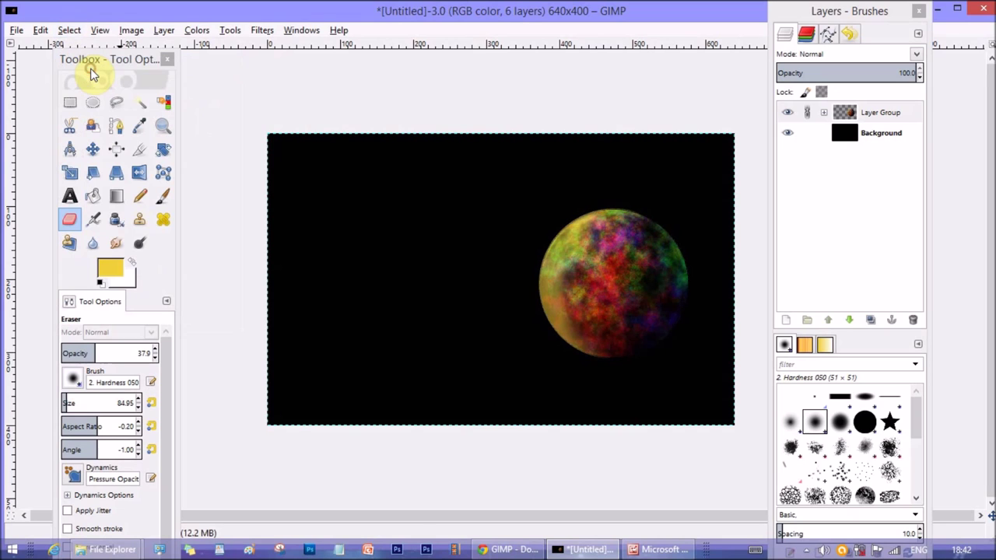
drag(142, 62, 145, 24)
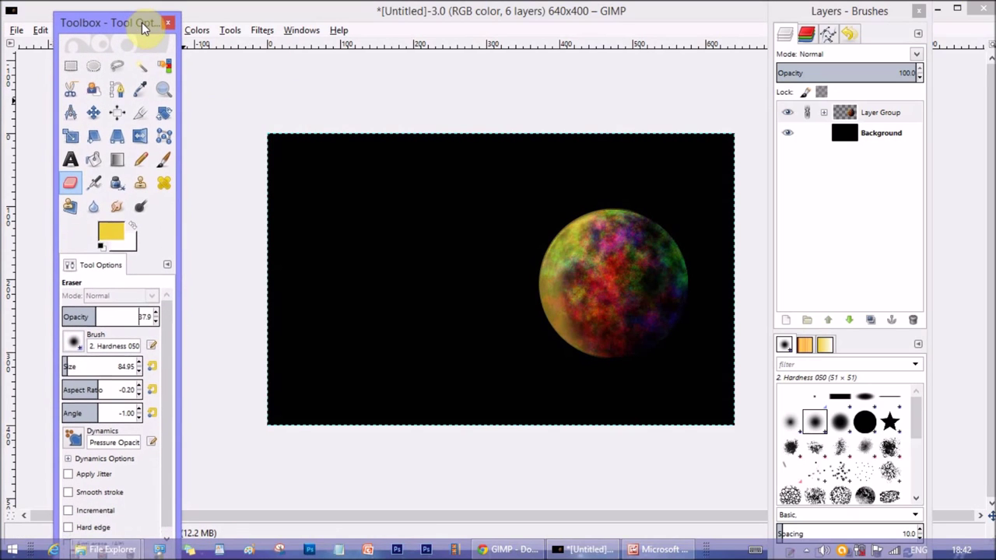
click(888, 115)
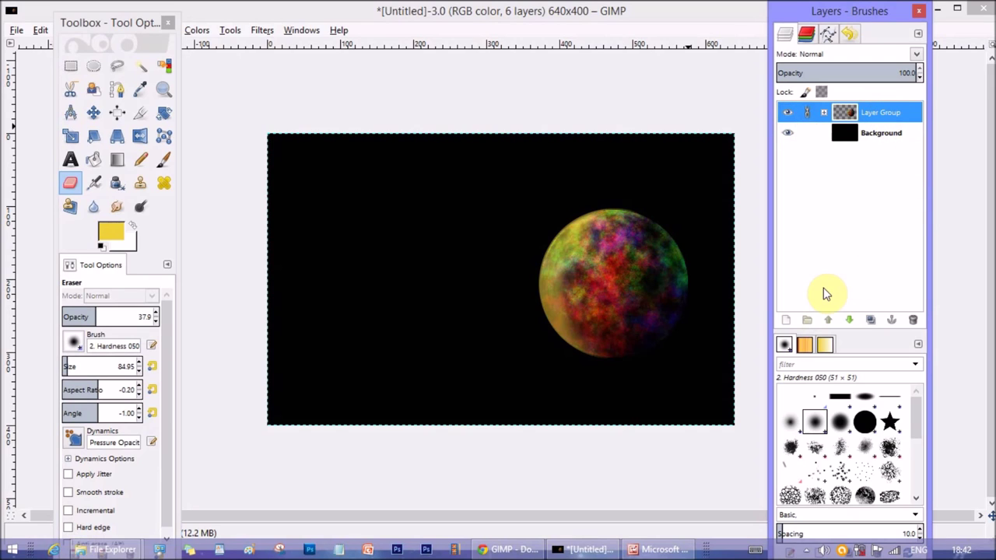
click(884, 133)
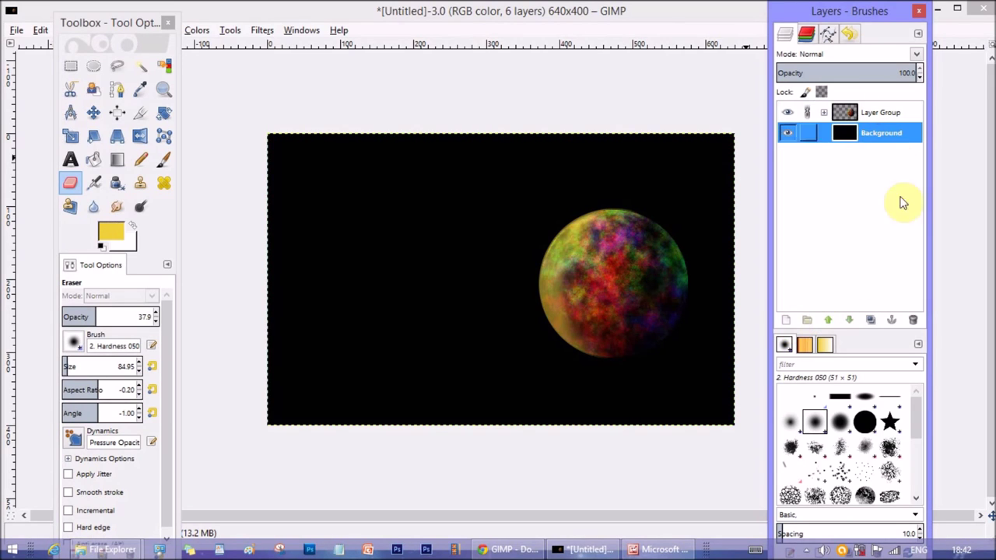
- Create transparent Layer #4 and move it above the Layer Group
click(785, 320)
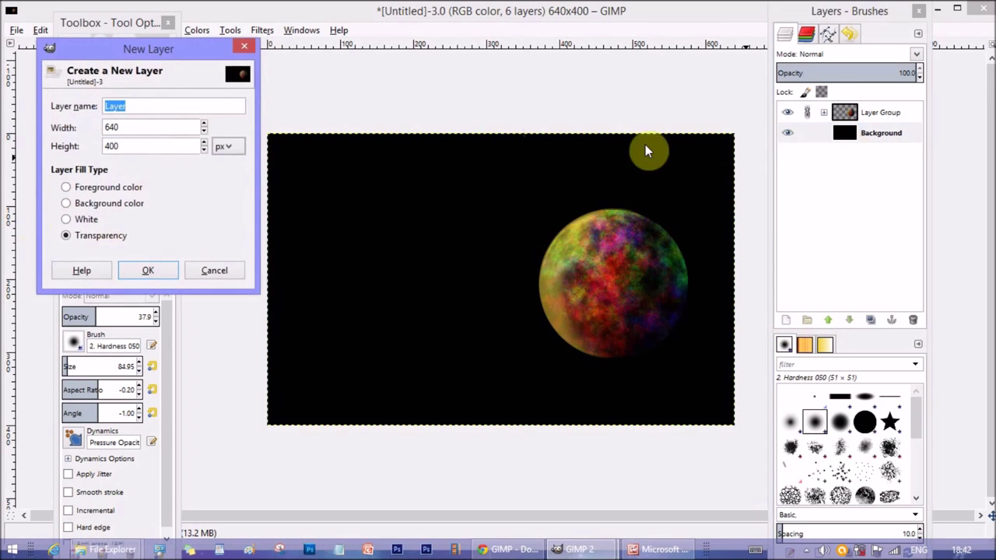
click(150, 272)
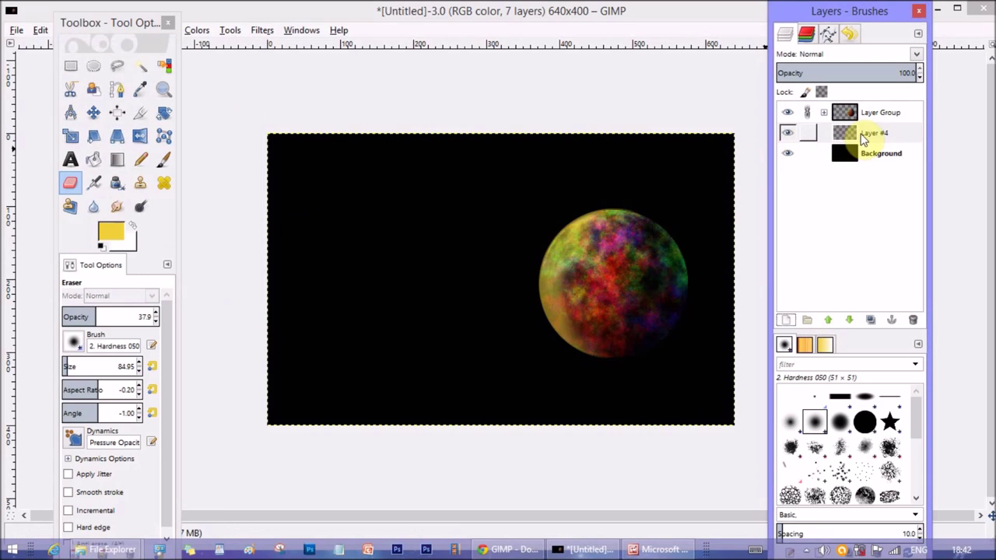
click(873, 133)
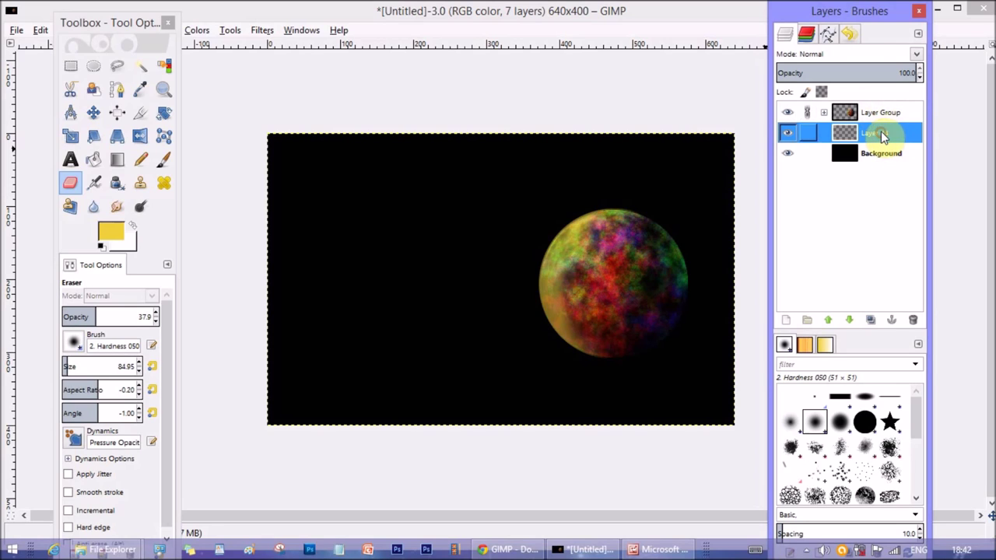
drag(883, 133, 880, 105)
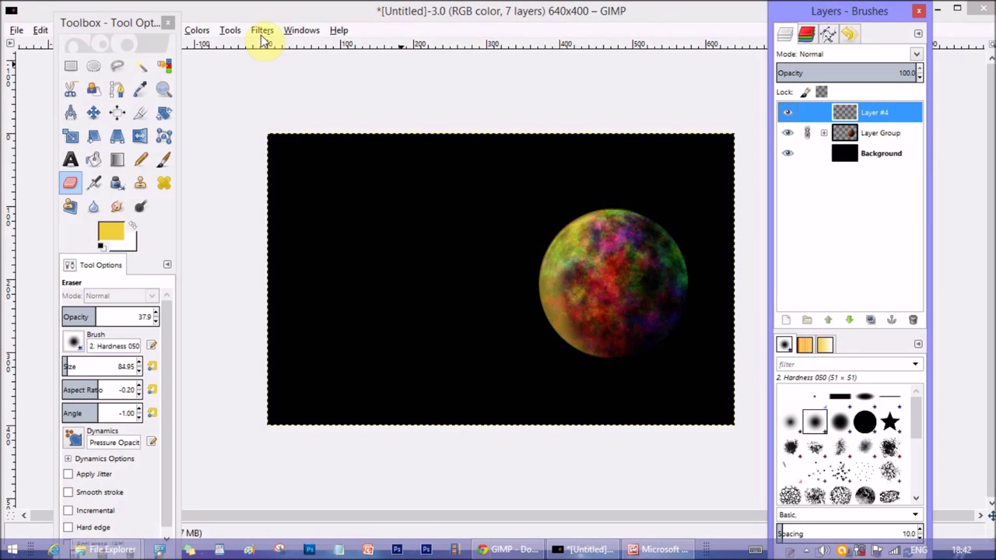
click(878, 113)
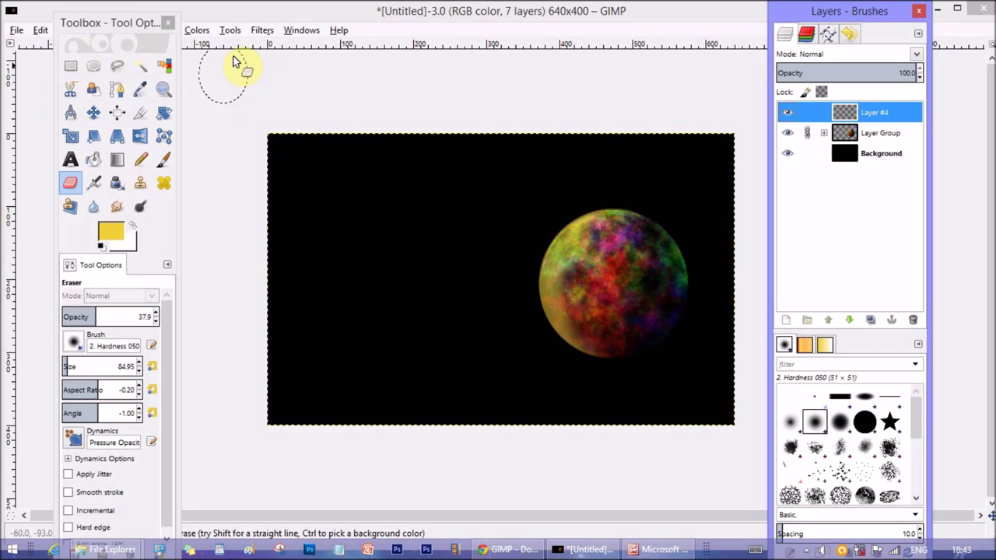
click(262, 31)
click(263, 31)
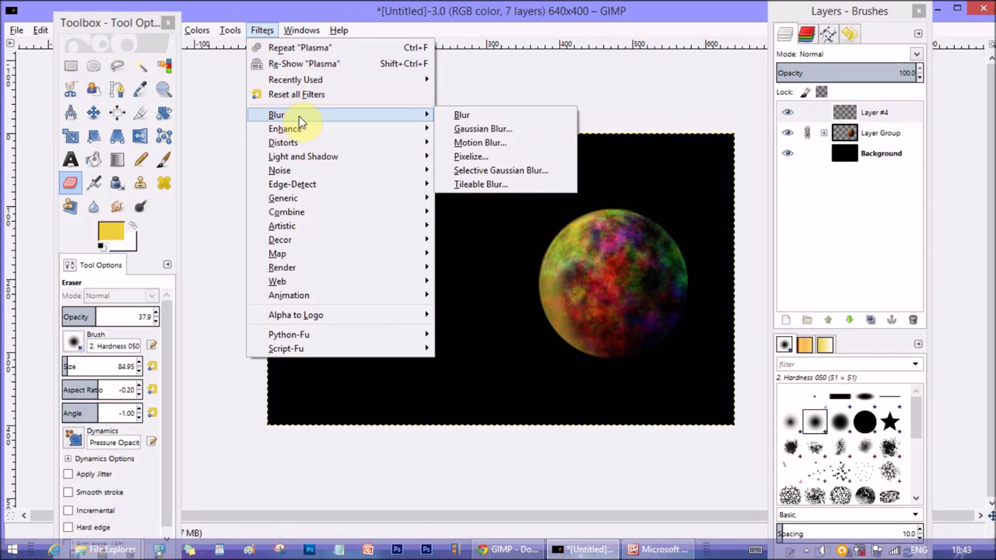
- Start a Gradient Flare using the Distant_Sun preset
mouse_move(320, 158)
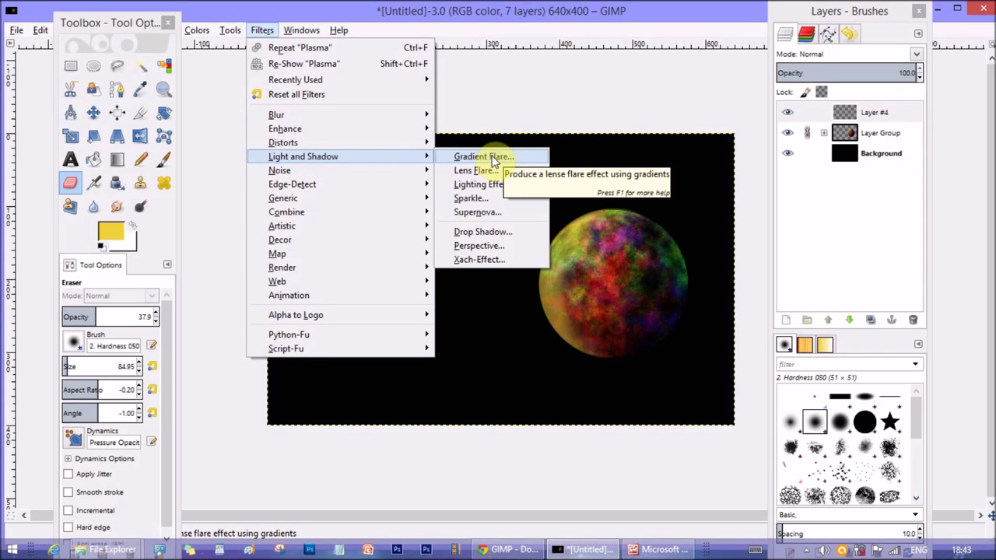
click(492, 158)
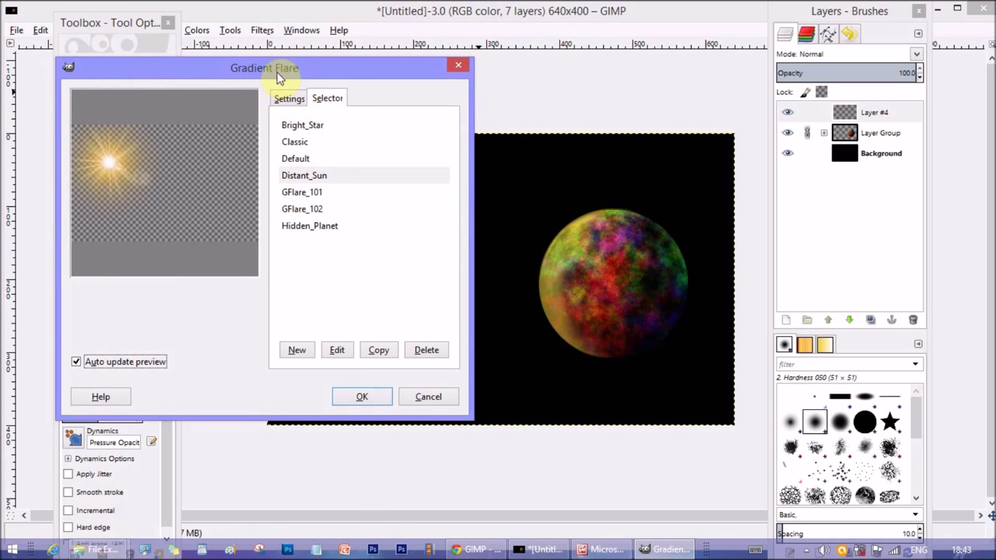
drag(279, 73, 305, 65)
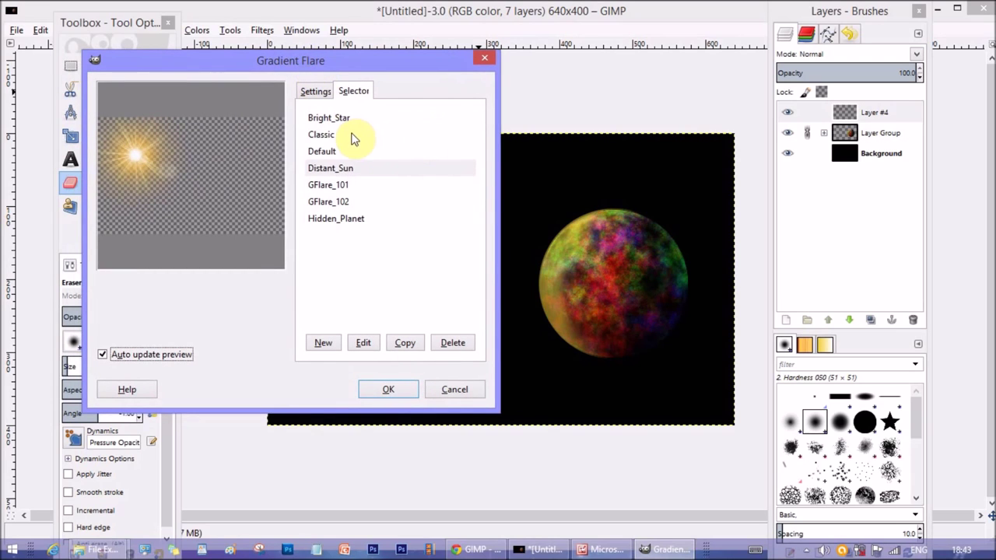
click(342, 168)
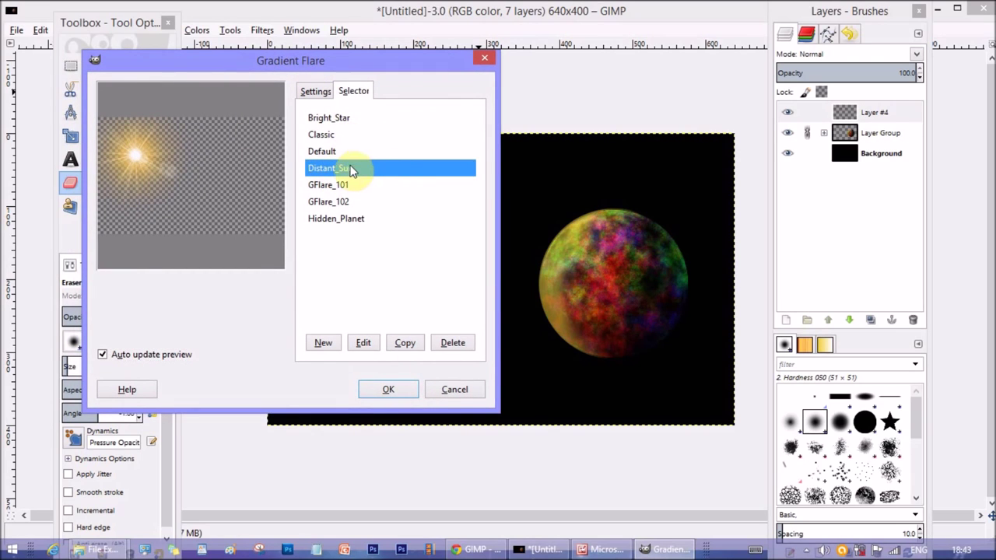
click(311, 93)
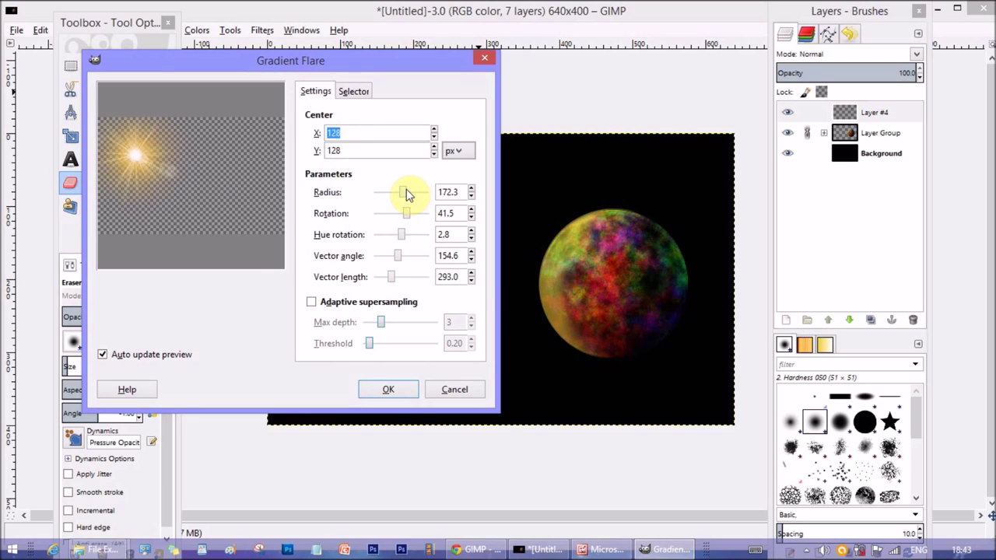
- Render the flare with radius 192, rotation 19.4, vector angle 154.6, centred at 147, 150
drag(406, 194, 412, 193)
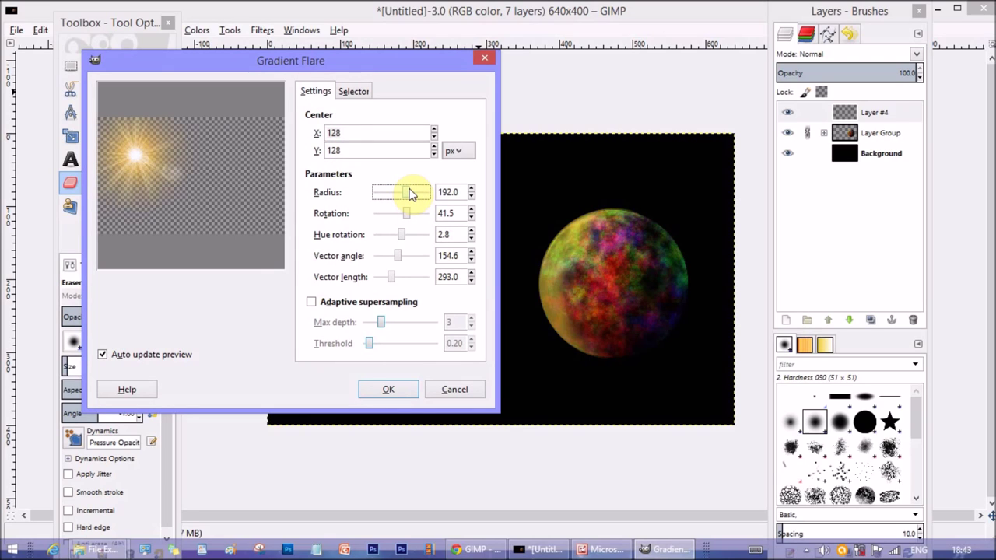
drag(406, 214, 403, 214)
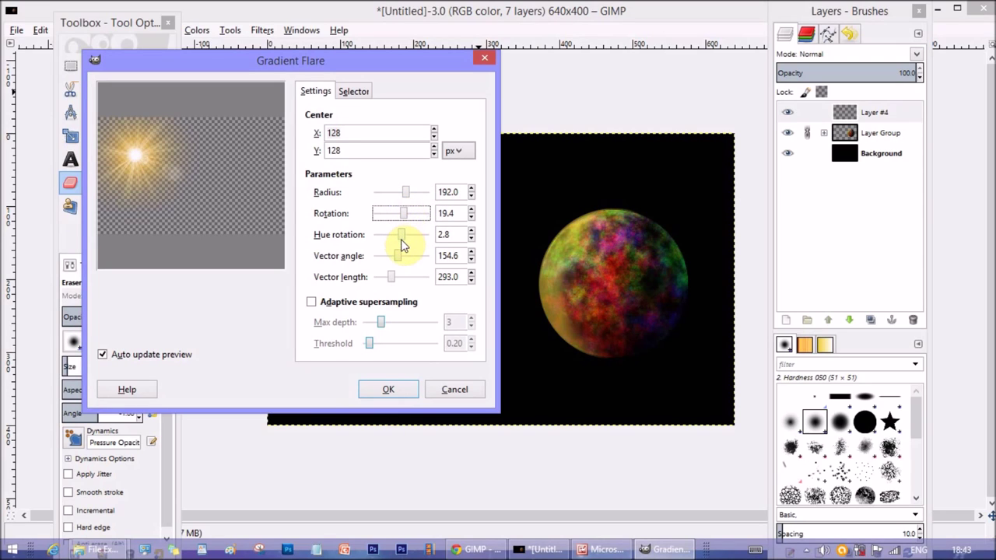
drag(405, 235, 403, 235)
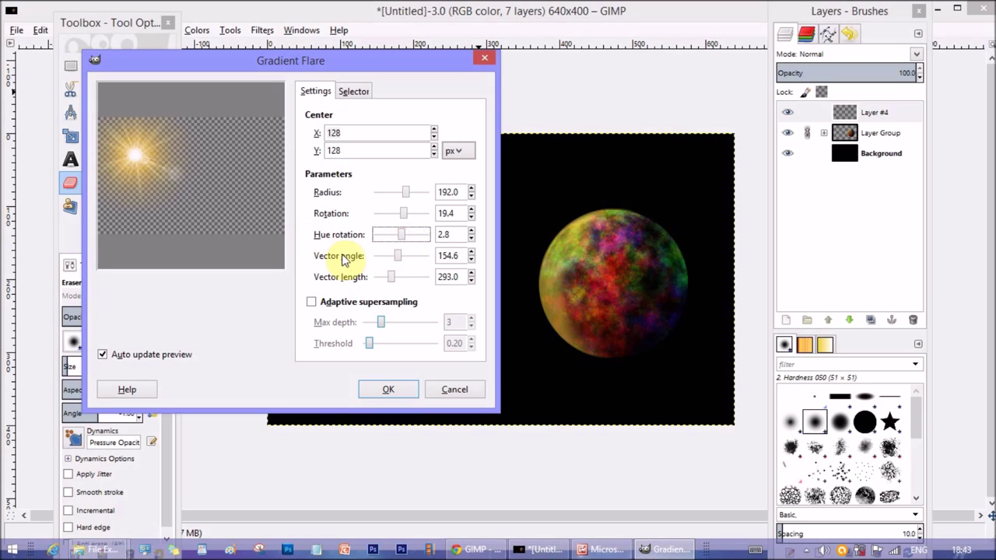
drag(400, 258, 399, 258)
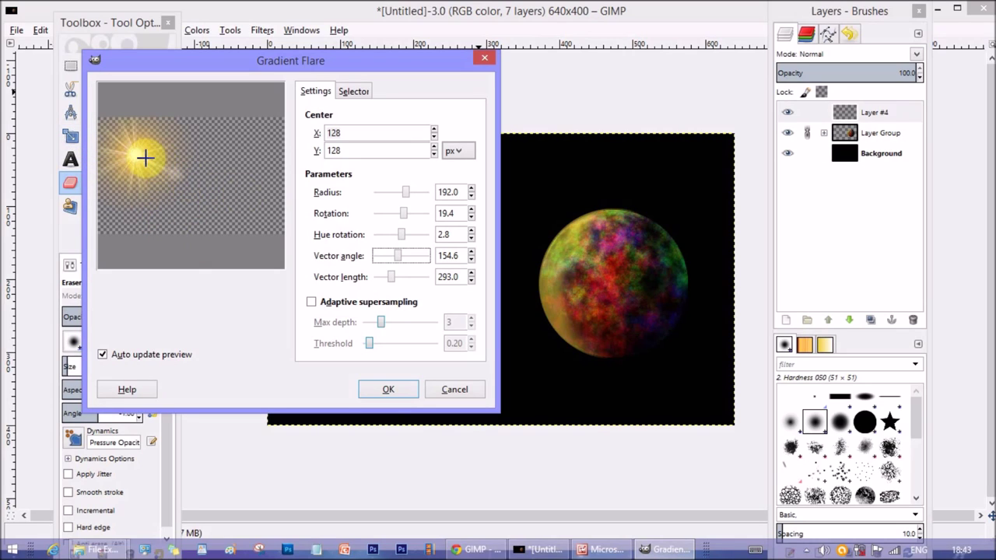
click(141, 160)
click(388, 391)
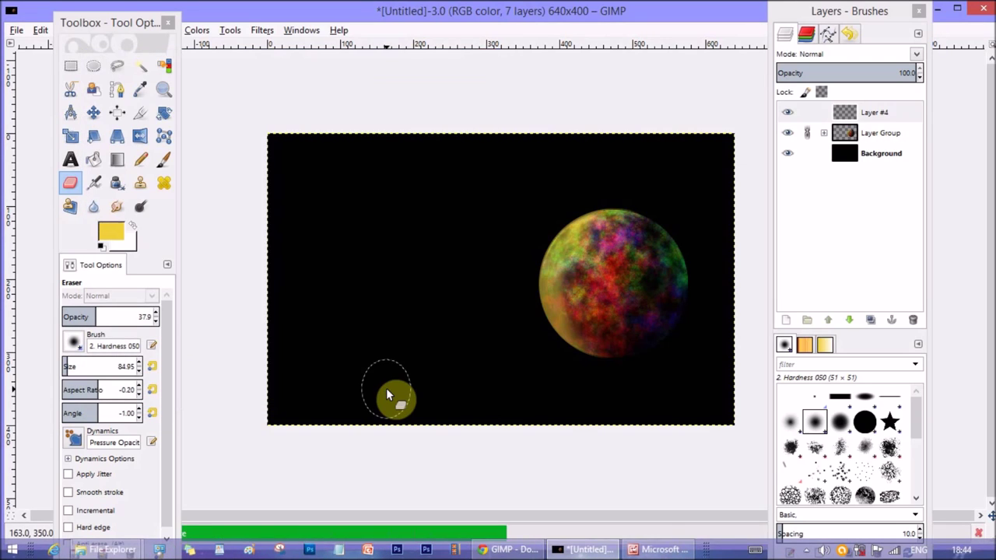
- Faintly erase the flare's lower rays and nudge the sun flare Layer #4 up slightly
drag(387, 393, 403, 428)
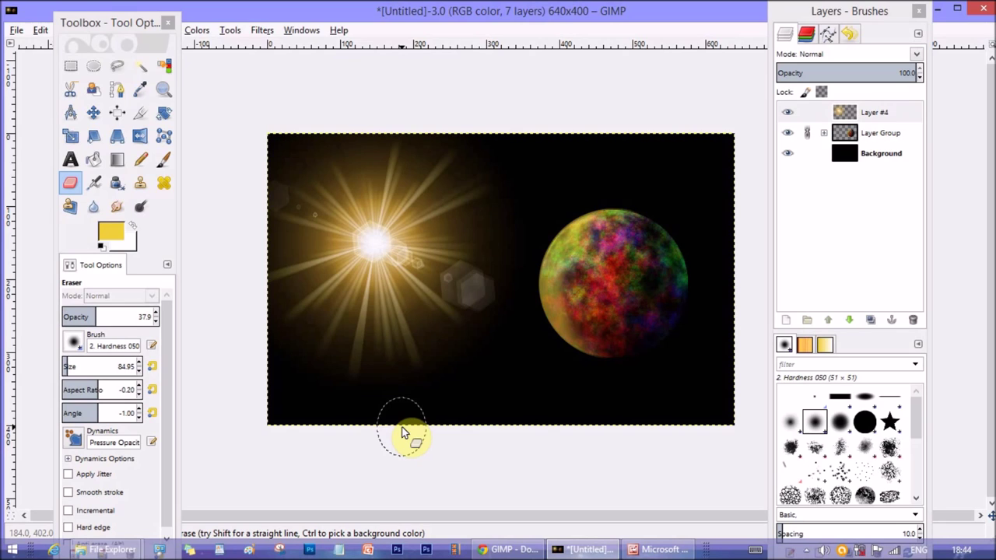
drag(403, 434, 409, 427)
click(93, 112)
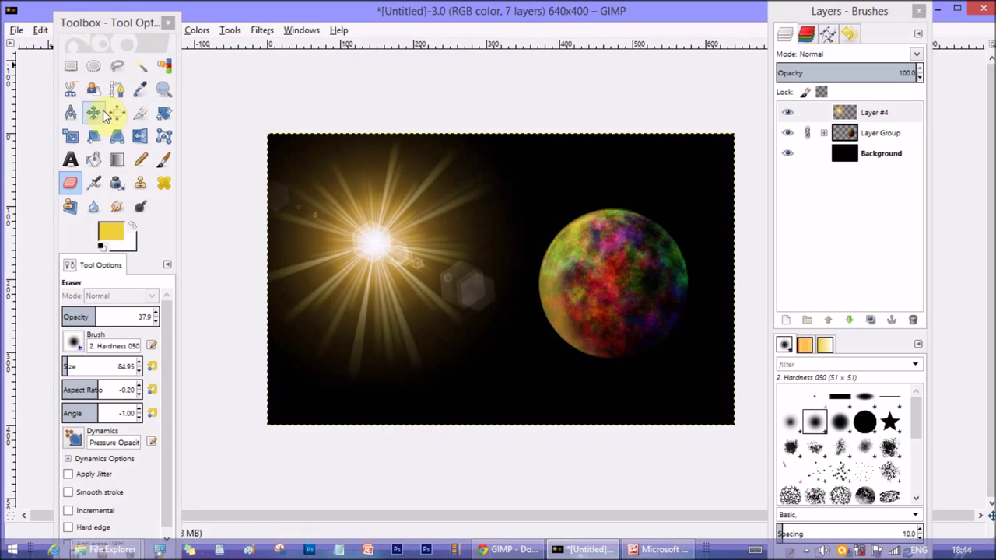
drag(337, 214, 336, 204)
- Duplicate the sun flare Layer #4 and hide the original
click(874, 133)
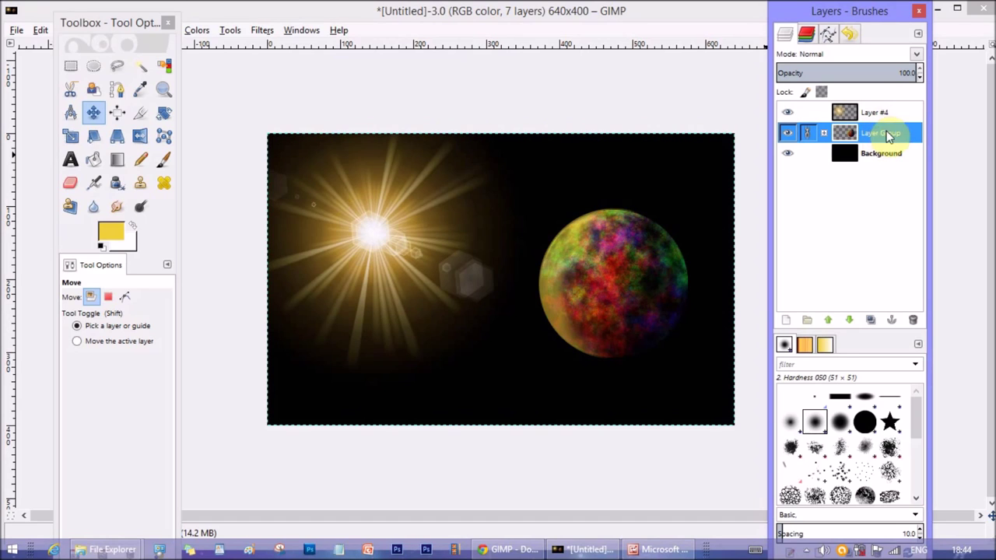
click(883, 113)
right_click(878, 114)
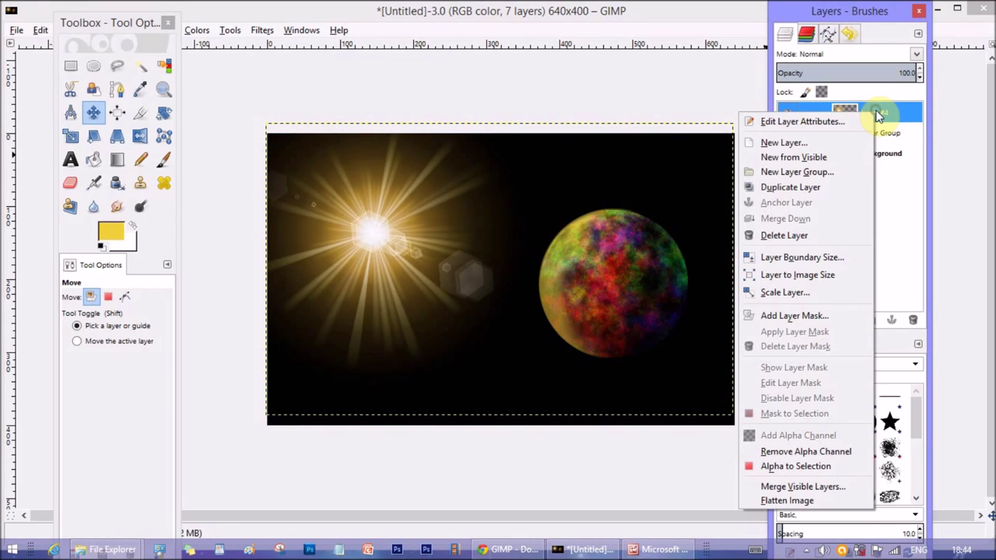
click(818, 190)
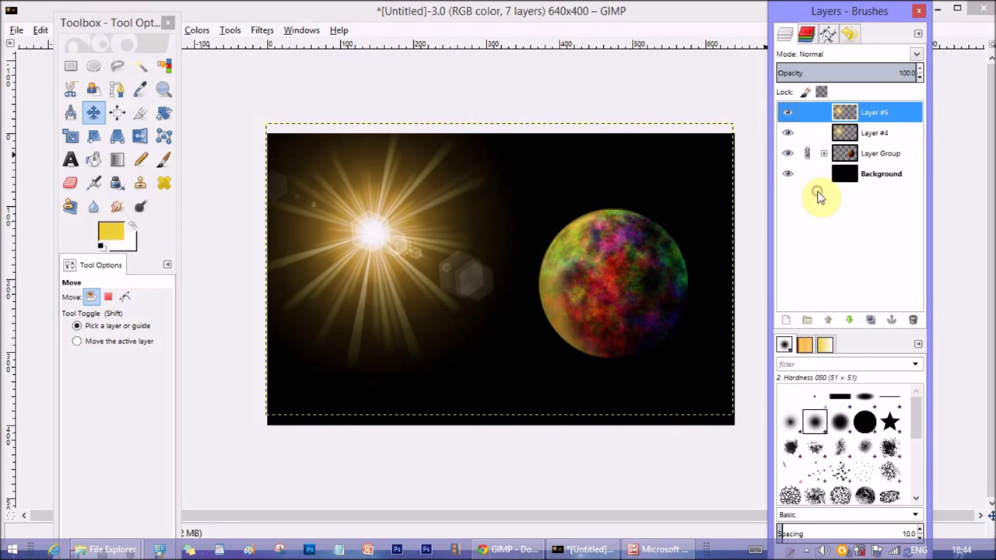
click(788, 133)
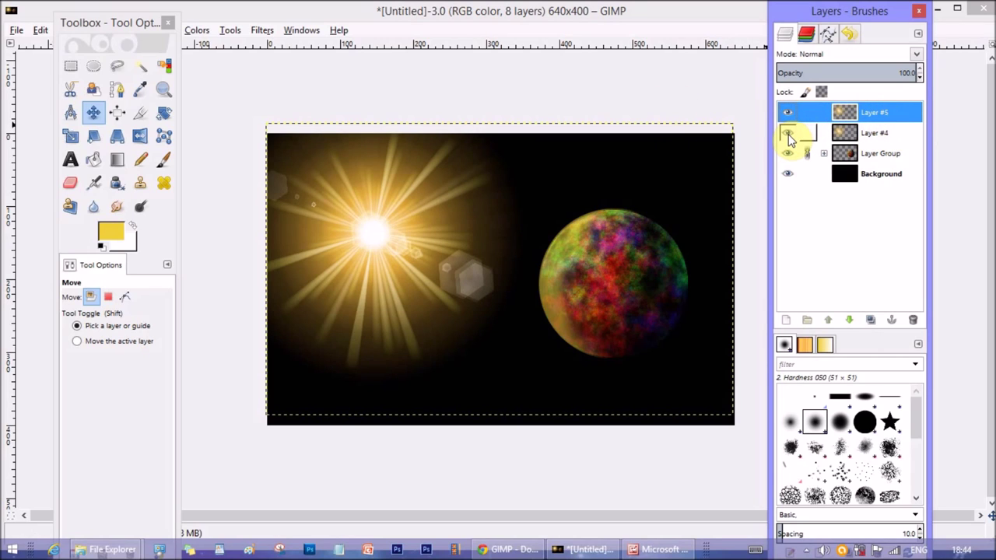
click(788, 134)
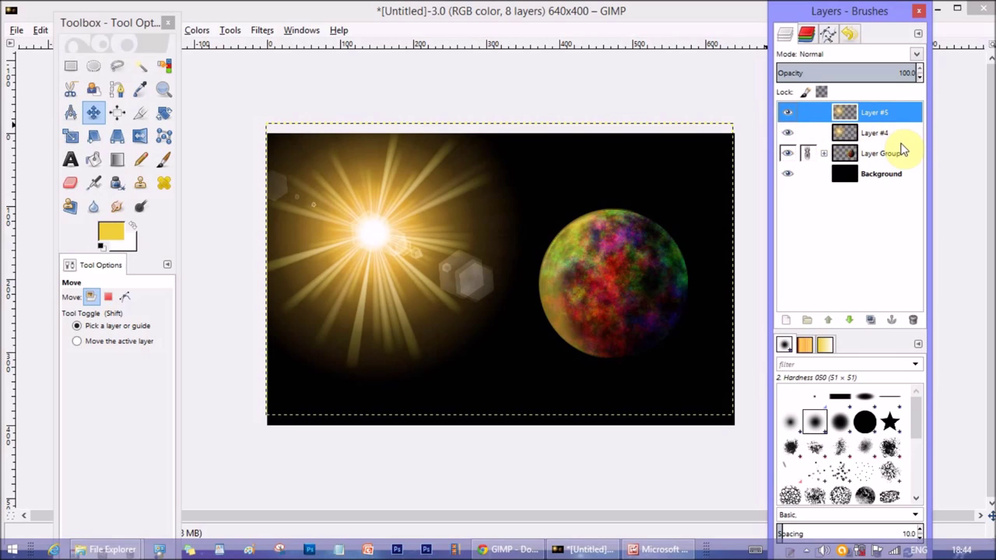
click(787, 134)
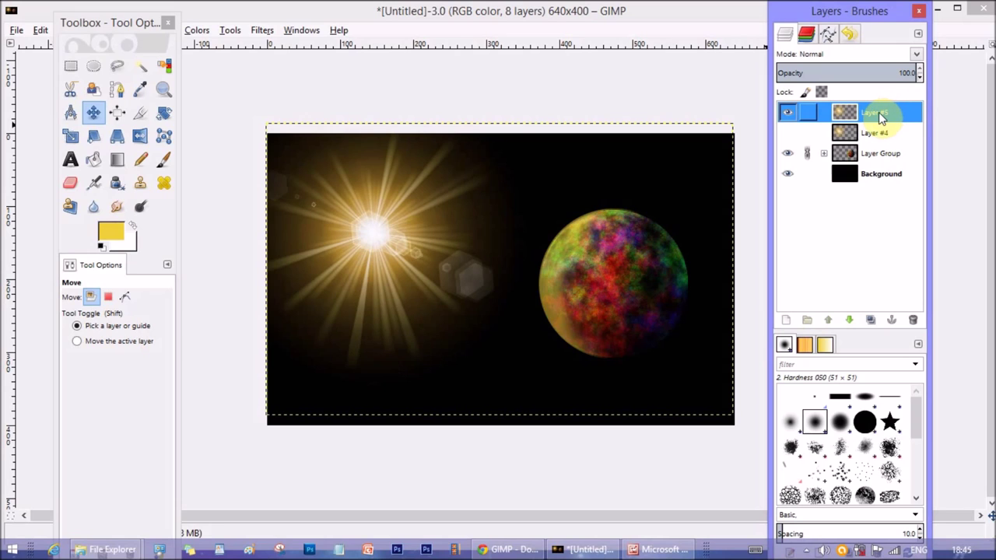
- Apply a 4.0 px Gaussian Blur to the flare copy
click(262, 31)
mouse_move(285, 116)
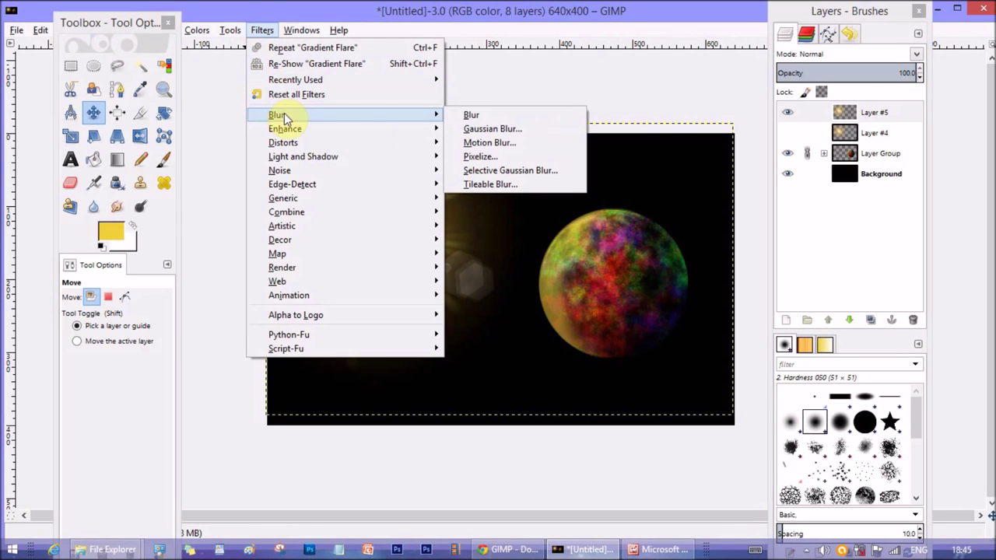
click(665, 142)
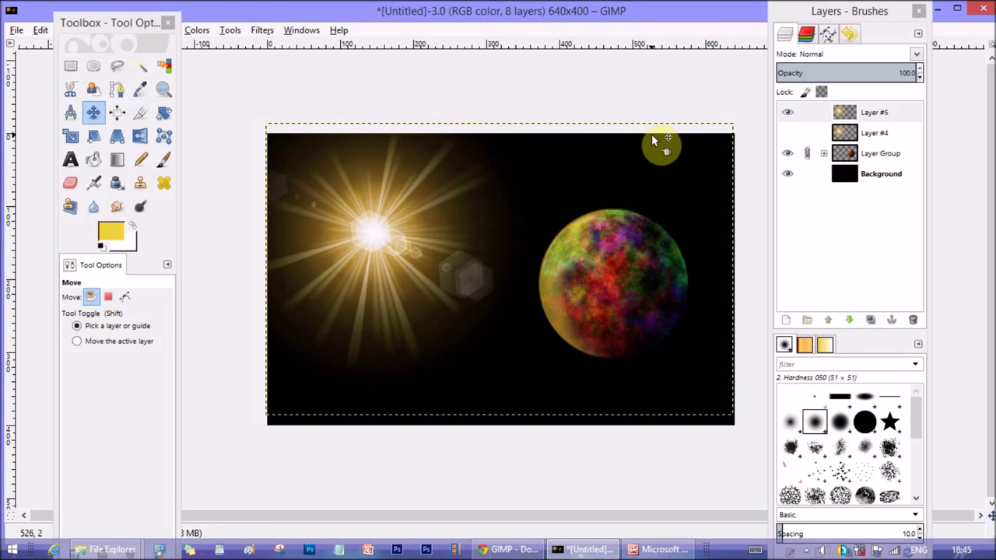
drag(534, 137, 679, 97)
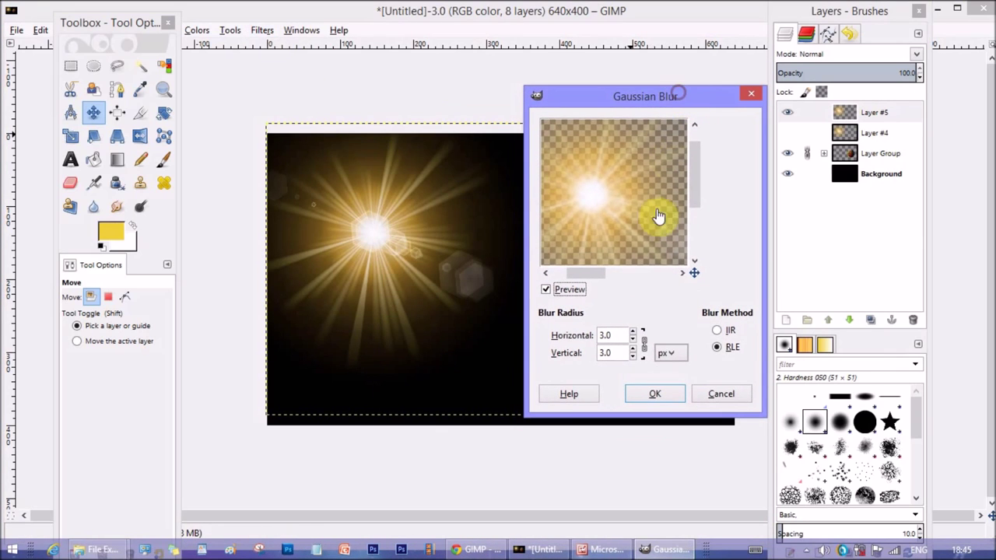
click(635, 333)
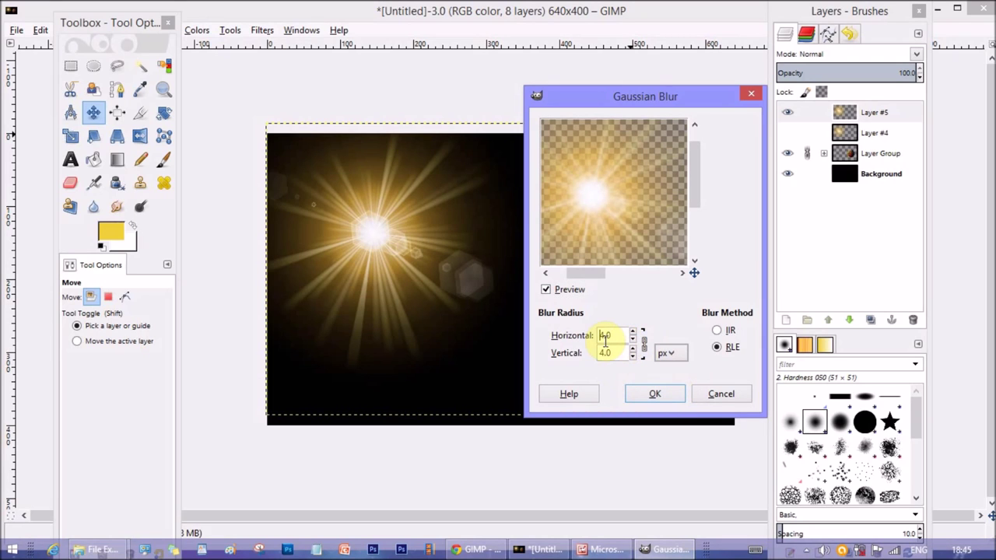
click(656, 396)
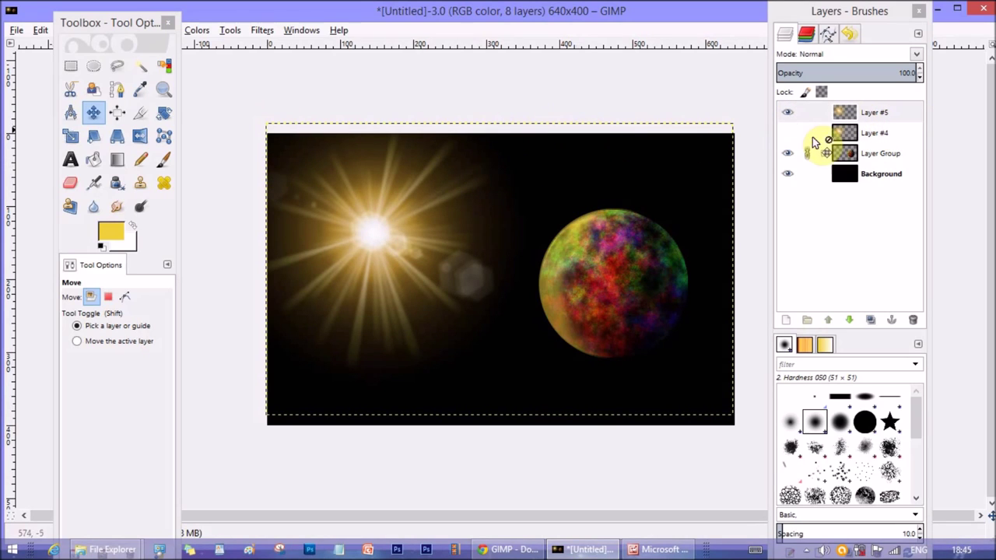
- Brush the Blur/Sharpen tool across the sun's bright core on Layer #5
click(900, 116)
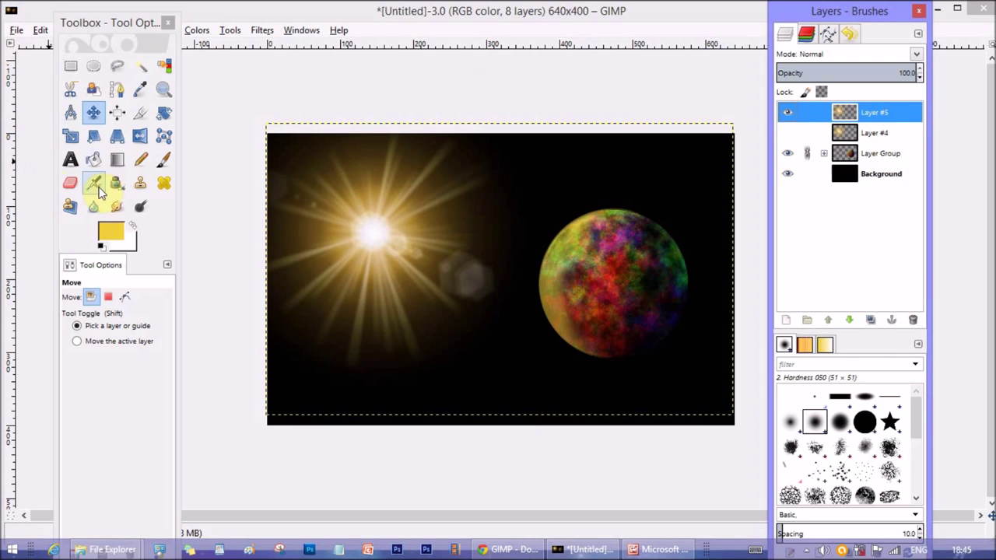
click(93, 208)
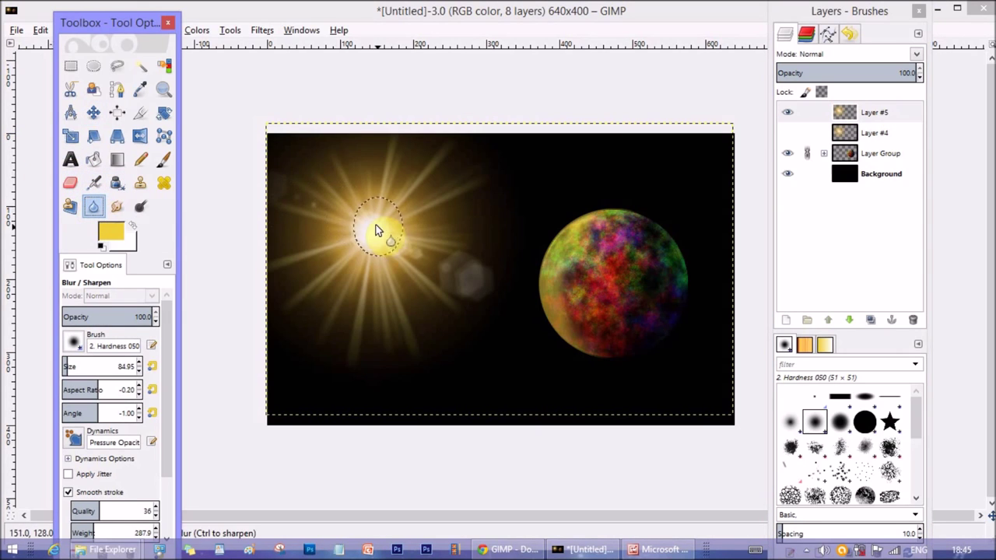
mouse_move(379, 229)
mouse_down()
mouse_move(370, 253)
mouse_move(362, 222)
mouse_move(351, 238)
mouse_move(378, 232)
mouse_move(352, 217)
mouse_move(373, 233)
mouse_move(356, 193)
mouse_move(407, 236)
mouse_up()
mouse_move(486, 228)
mouse_down()
mouse_move(340, 245)
mouse_move(411, 228)
mouse_move(366, 214)
mouse_move(344, 236)
mouse_move(358, 212)
mouse_move(376, 251)
mouse_move(372, 234)
mouse_move(363, 239)
mouse_move(379, 240)
mouse_move(346, 226)
mouse_move(370, 225)
mouse_up()
click(872, 135)
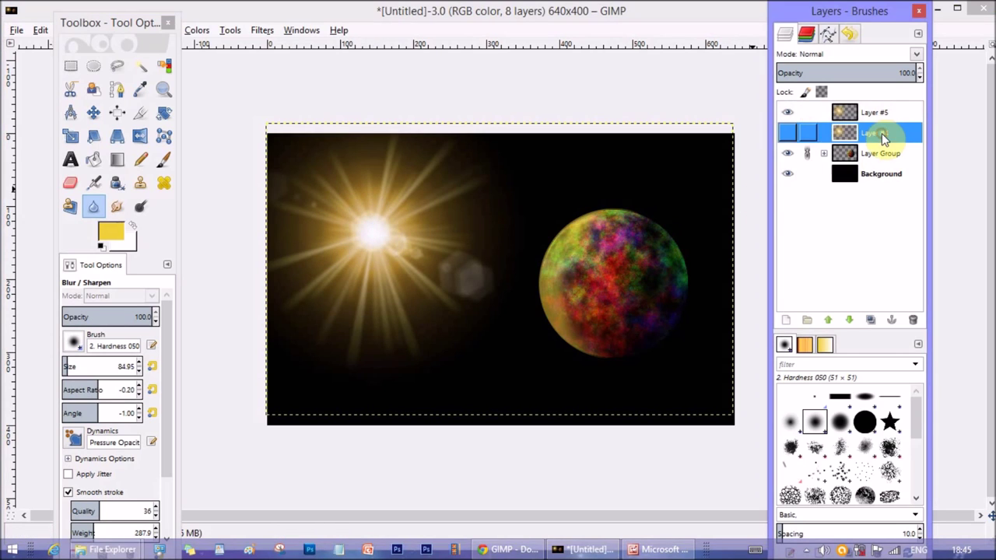
click(875, 115)
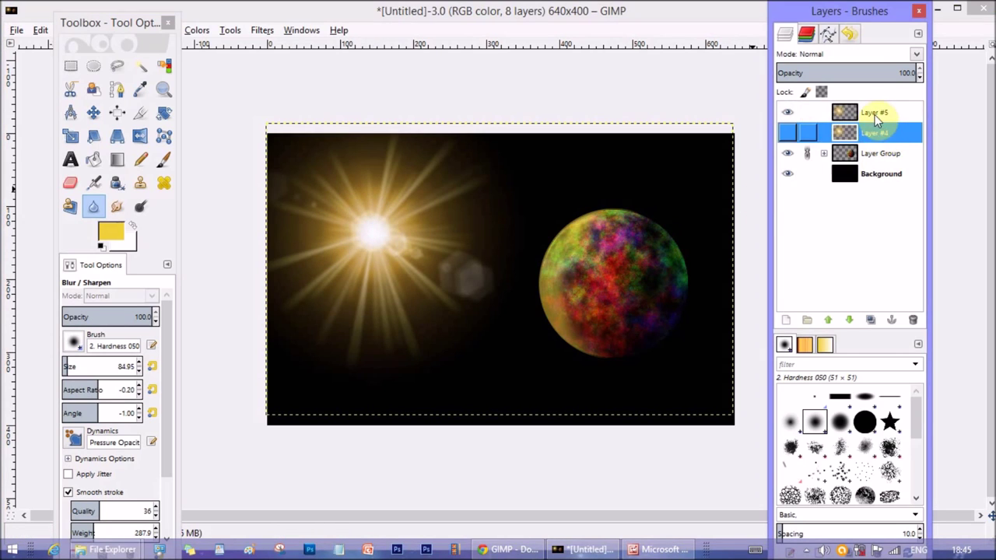
click(868, 154)
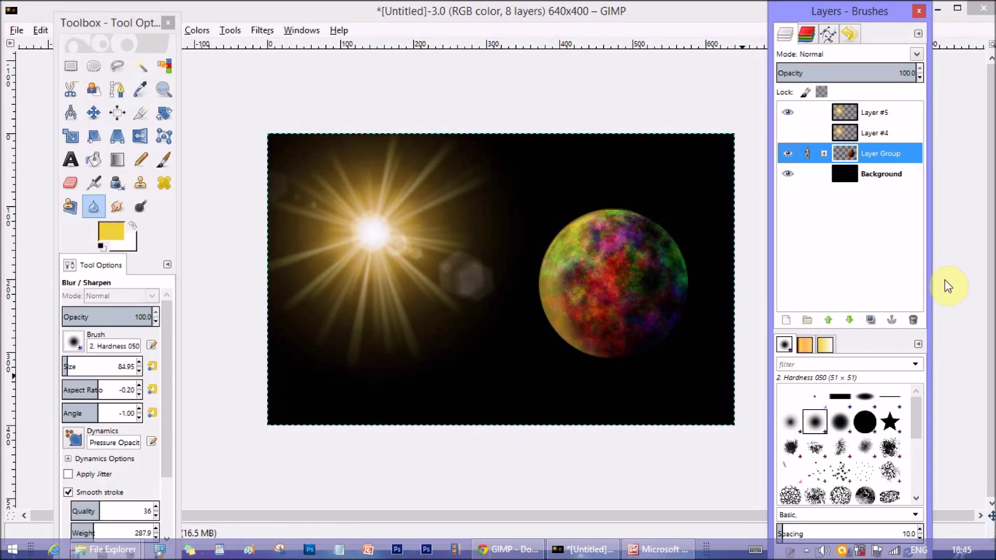
- Add a new transparent layer above the Background
click(887, 175)
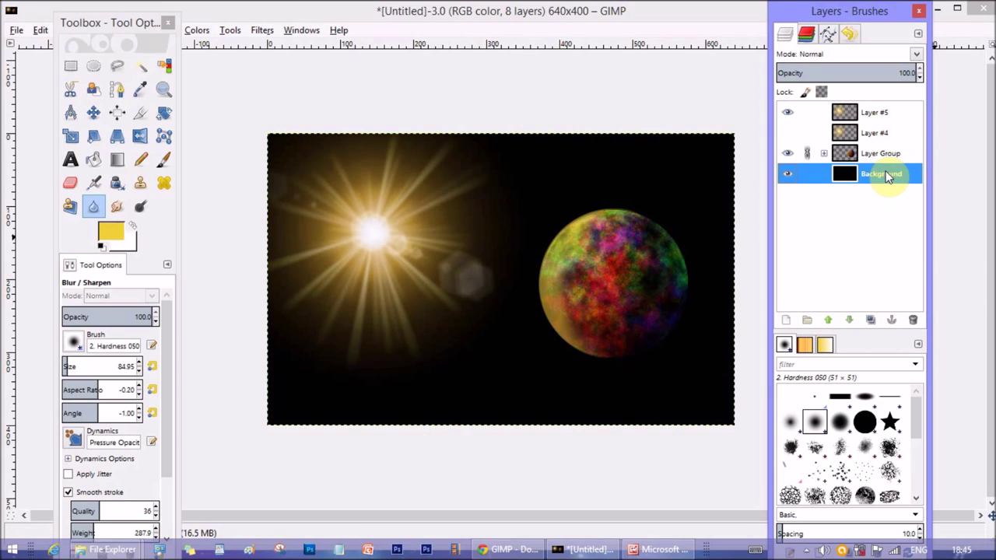
click(789, 321)
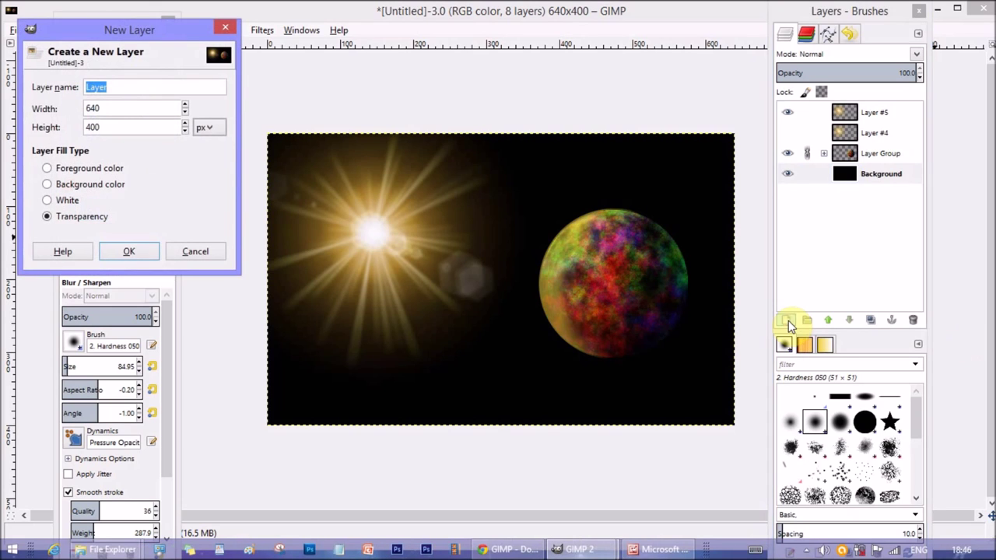
click(126, 253)
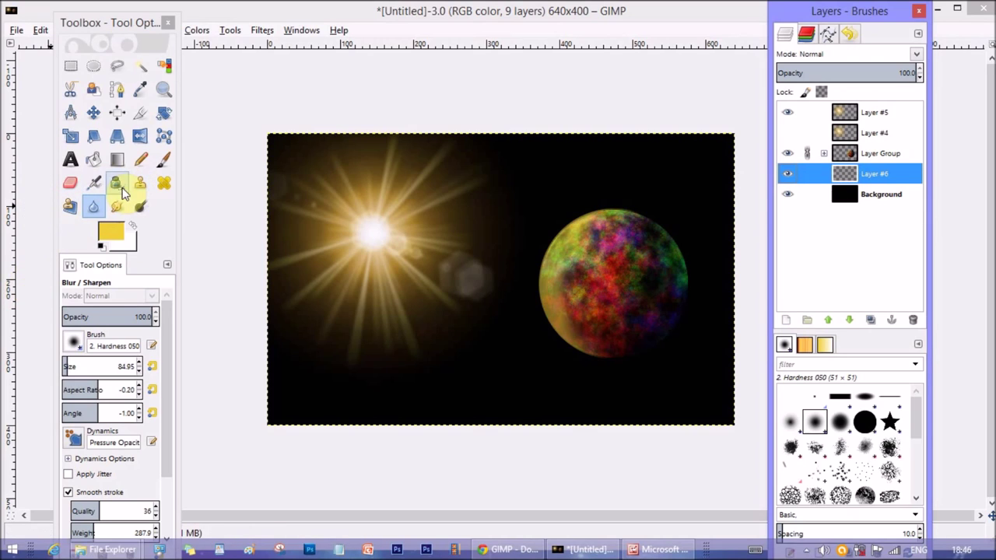
- Set the paintbrush to about 80 opacity with the 2. Hardness 075 brush at size 9.39
click(164, 161)
mouse_move(155, 314)
mouse_down()
mouse_move(127, 314)
mouse_move(171, 316)
mouse_up()
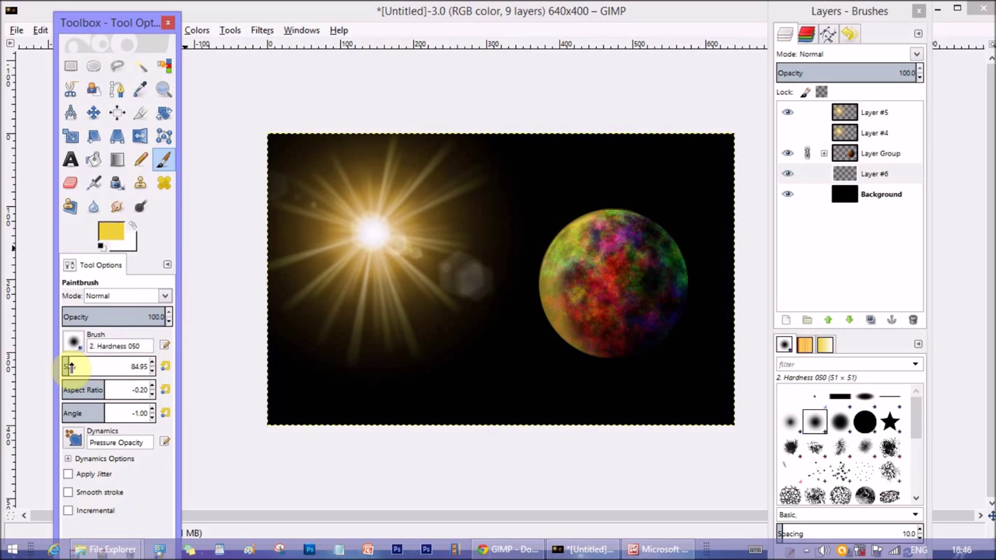
click(915, 413)
click(660, 550)
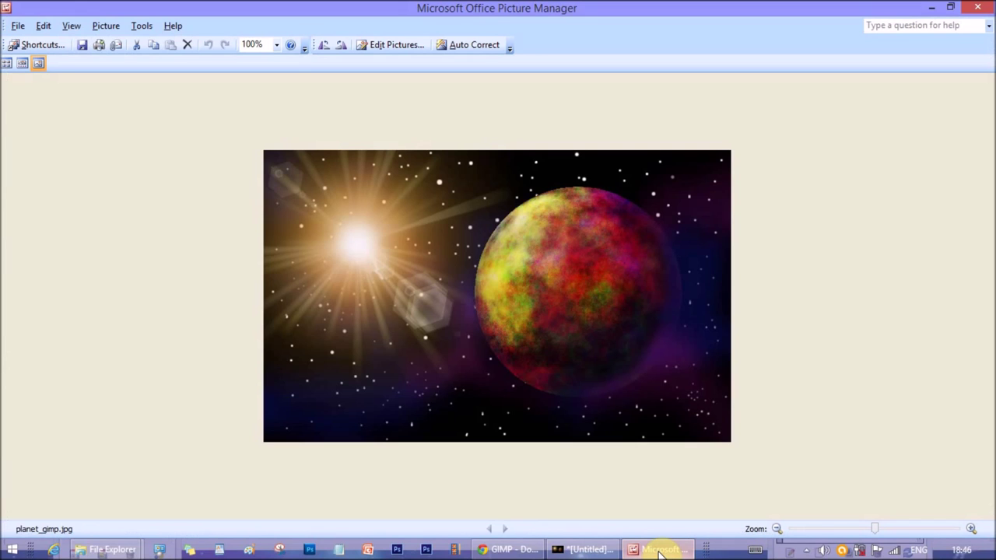
click(660, 550)
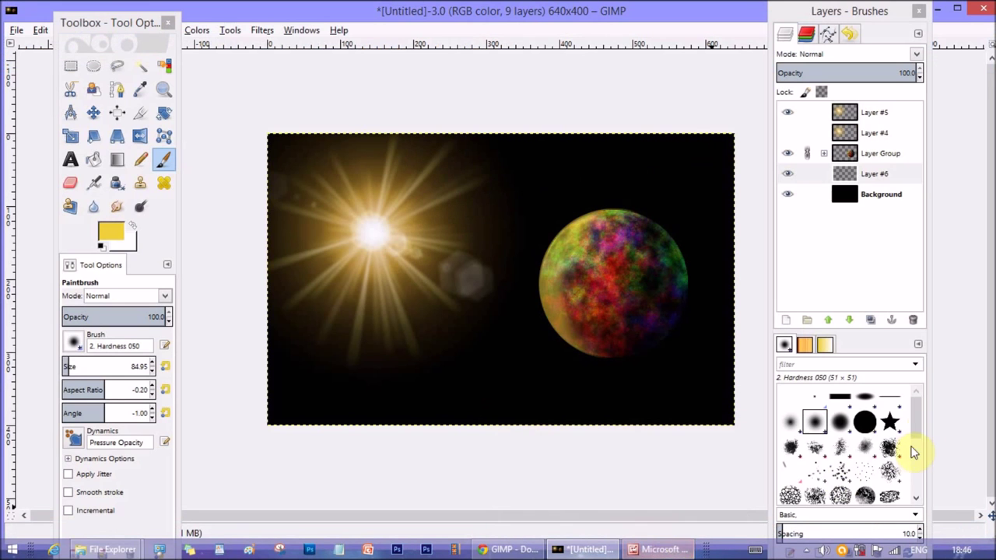
click(841, 422)
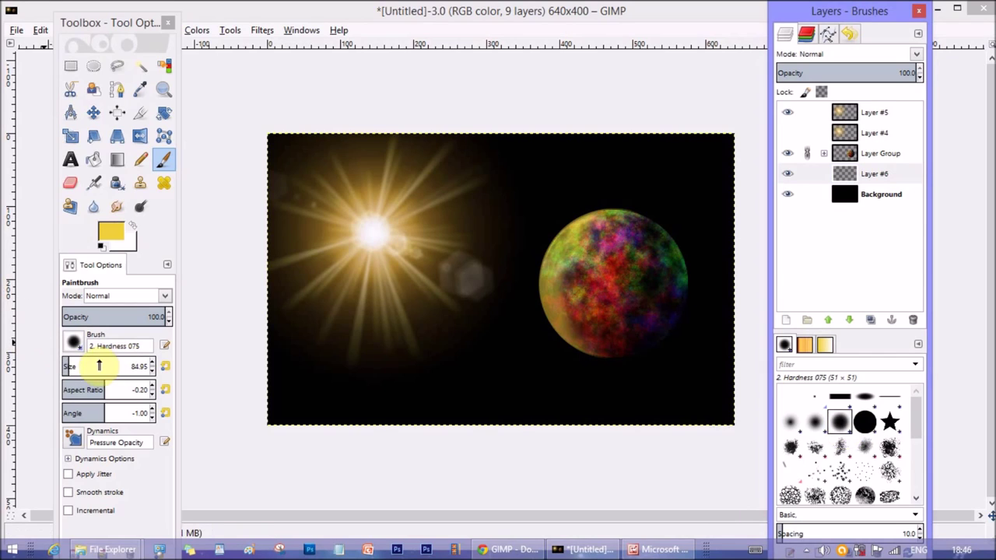
click(68, 366)
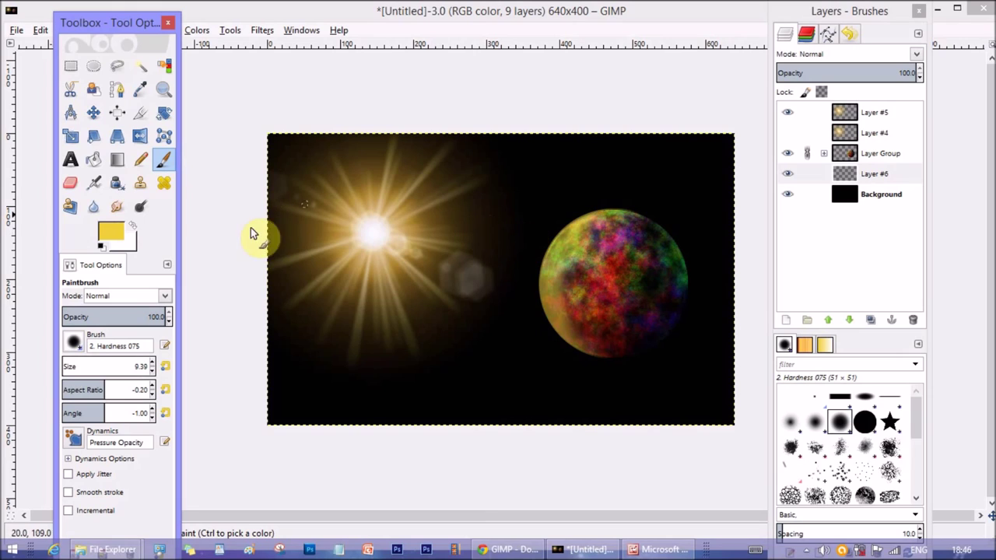
- Make white the foreground and dot stars of varying sizes around the planet's right and lower right
click(133, 226)
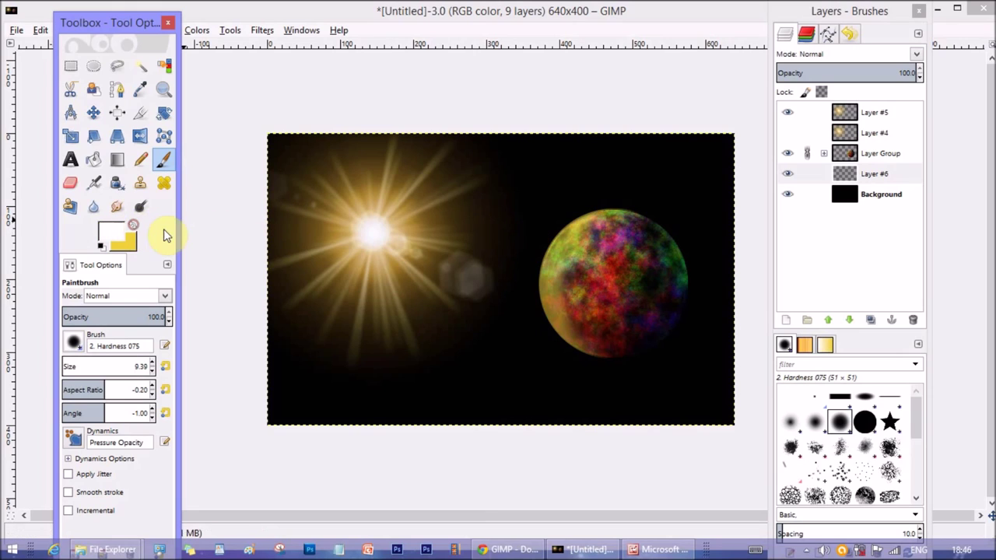
click(558, 191)
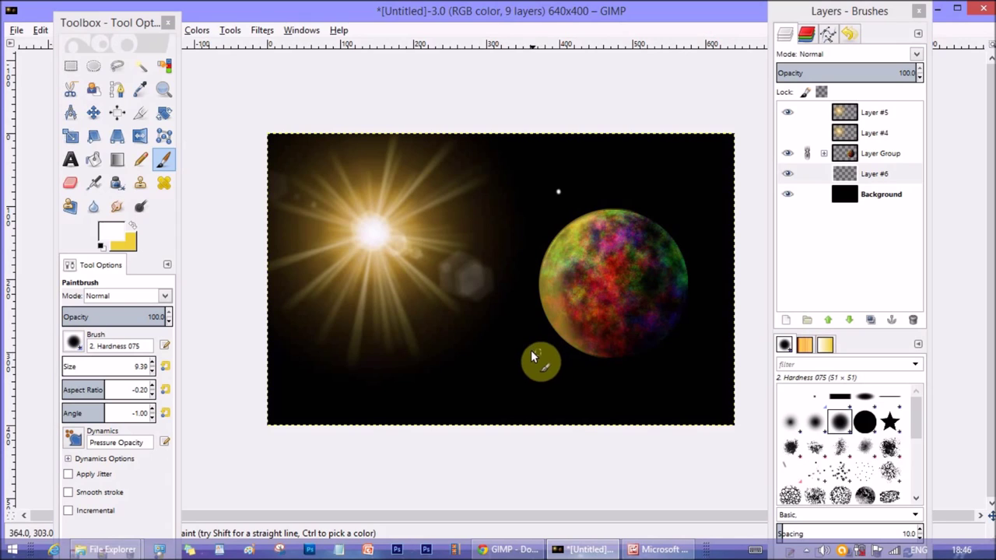
click(104, 413)
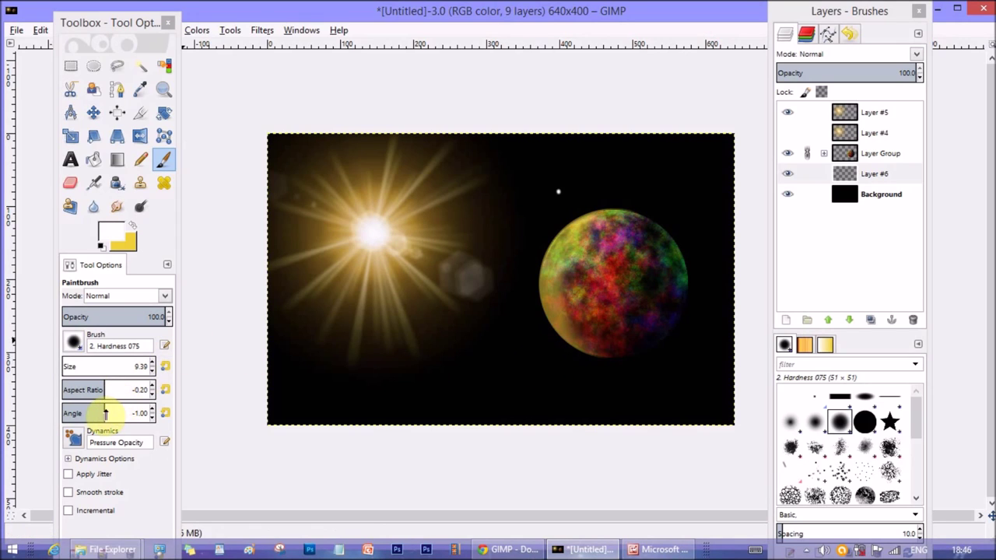
click(637, 186)
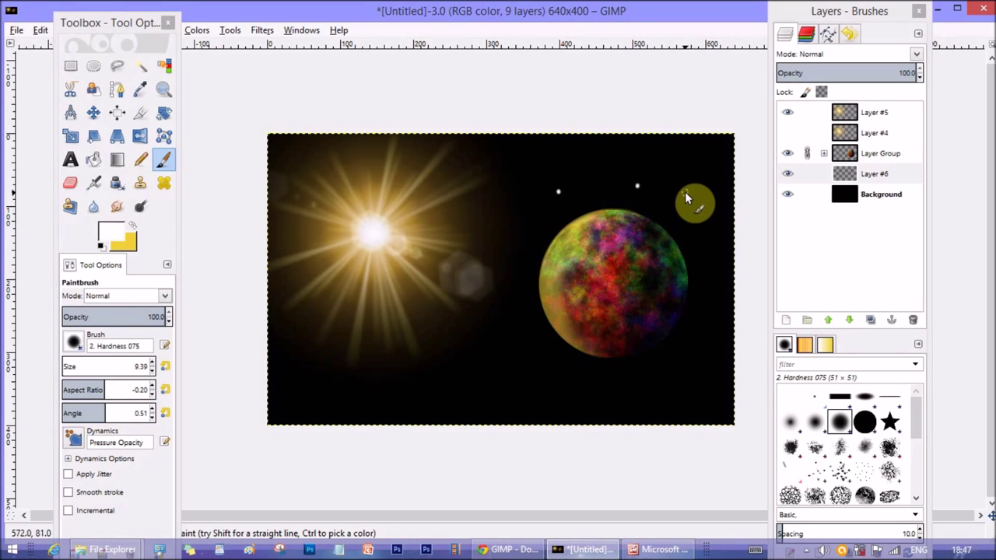
click(900, 174)
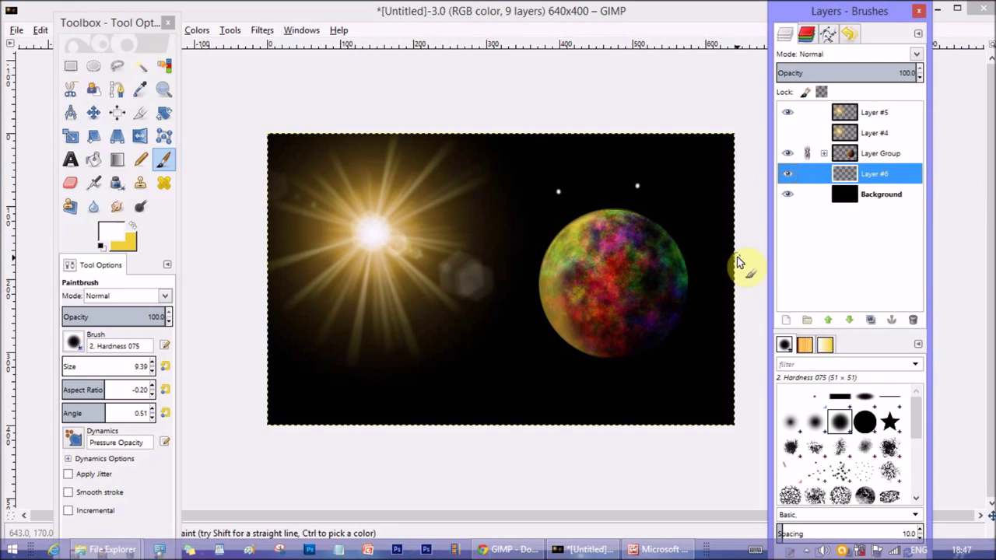
key(bracketleft)
key(bracketleft)
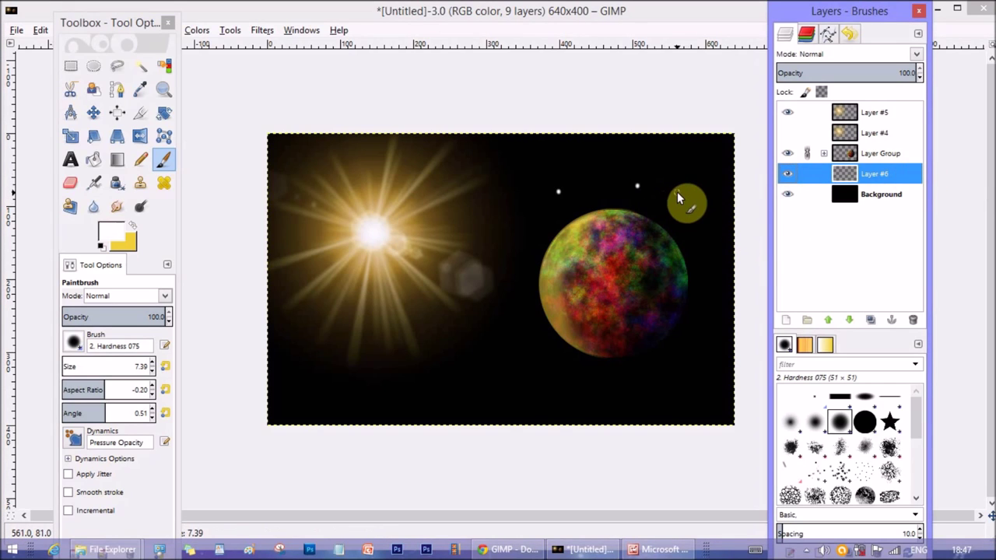
key(bracketleft)
click(679, 197)
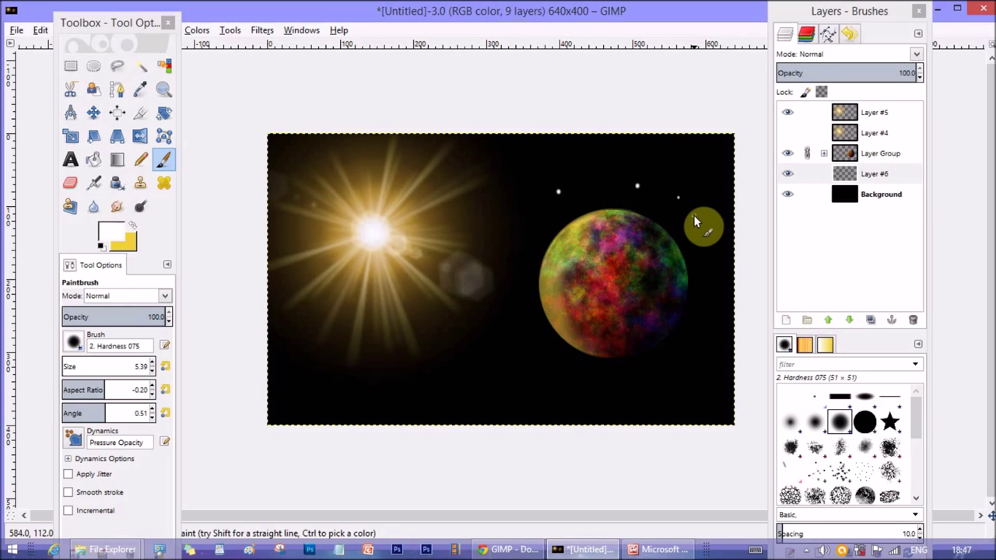
key(bracketright)
key(bracketright)
click(711, 257)
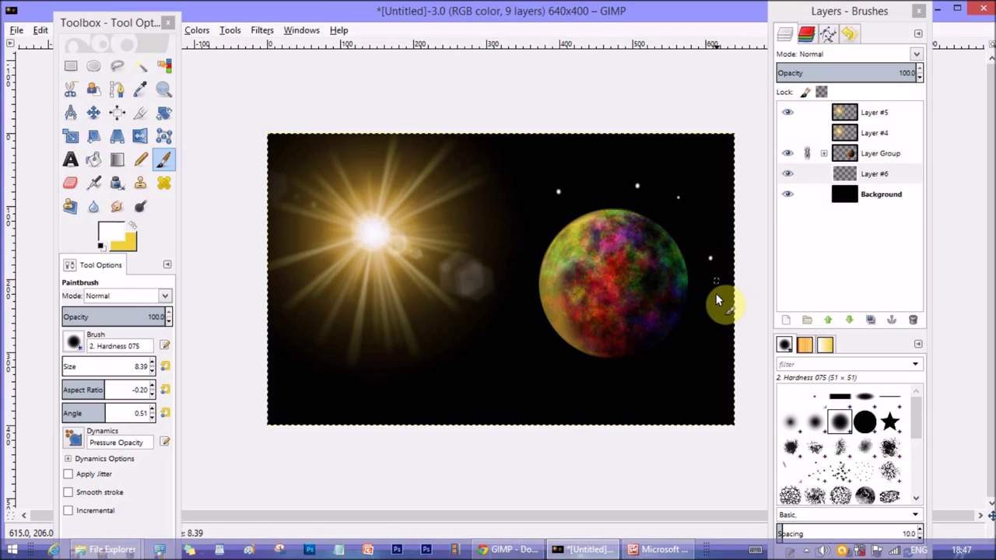
key(bracketleft)
key(bracketleft)
key(bracketleft)
key(bracketleft)
click(688, 320)
click(694, 282)
key(bracketright)
key(bracketright)
click(669, 403)
click(724, 404)
click(712, 389)
- Dot white stars across the lower-left, below the sun-planet gap, and in the sky above both
click(290, 361)
click(276, 341)
click(308, 384)
click(334, 397)
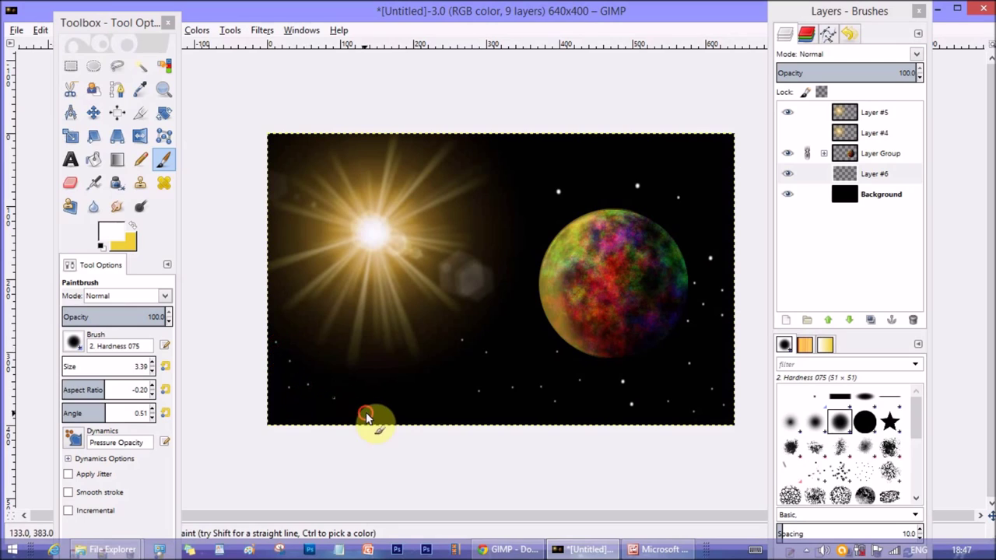
click(371, 374)
click(431, 323)
click(448, 337)
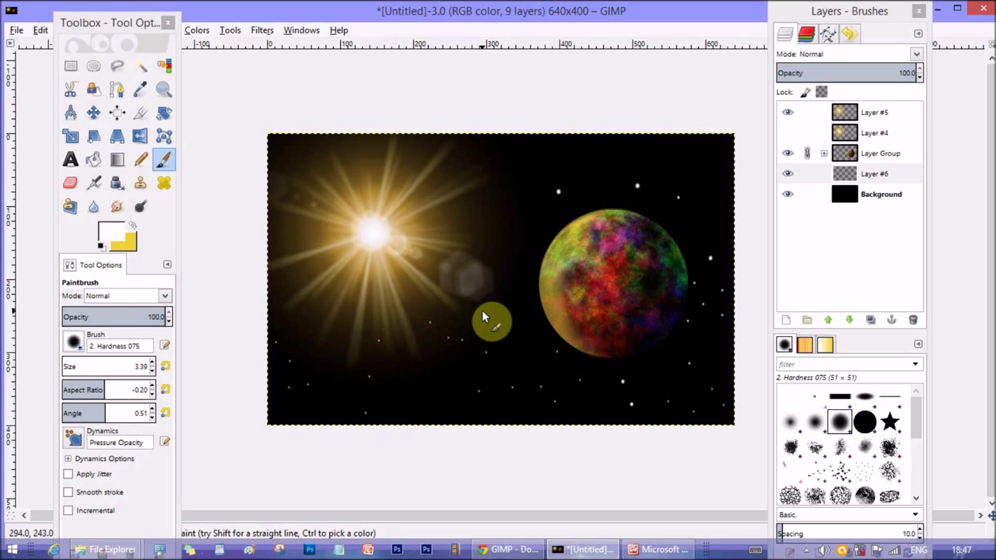
click(534, 175)
click(545, 151)
click(583, 146)
click(591, 167)
click(720, 143)
click(443, 152)
click(300, 138)
click(433, 394)
- Add slightly larger stars left of the planet's lower edge and in the lower middle
key(bracketright)
key(bracketright)
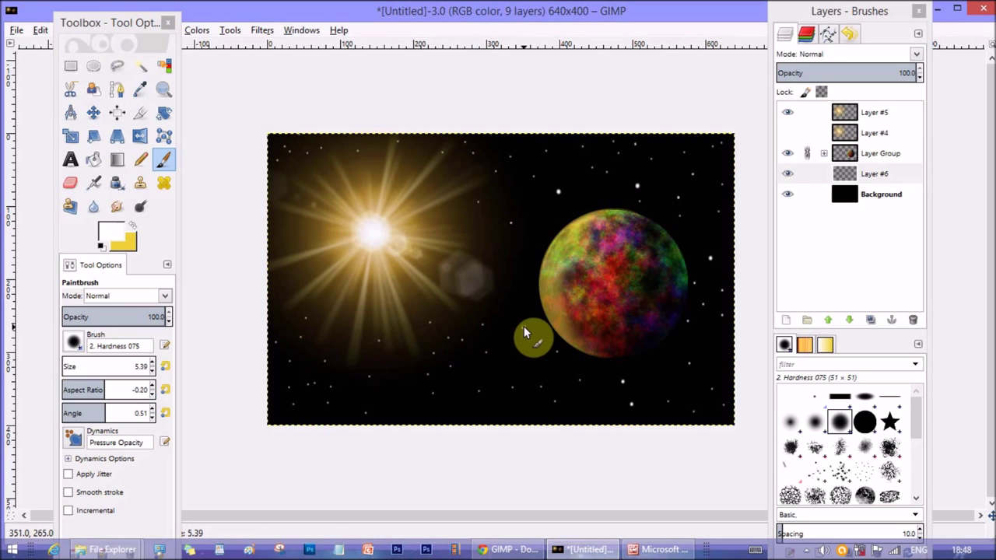
click(493, 277)
click(502, 288)
click(521, 305)
click(527, 345)
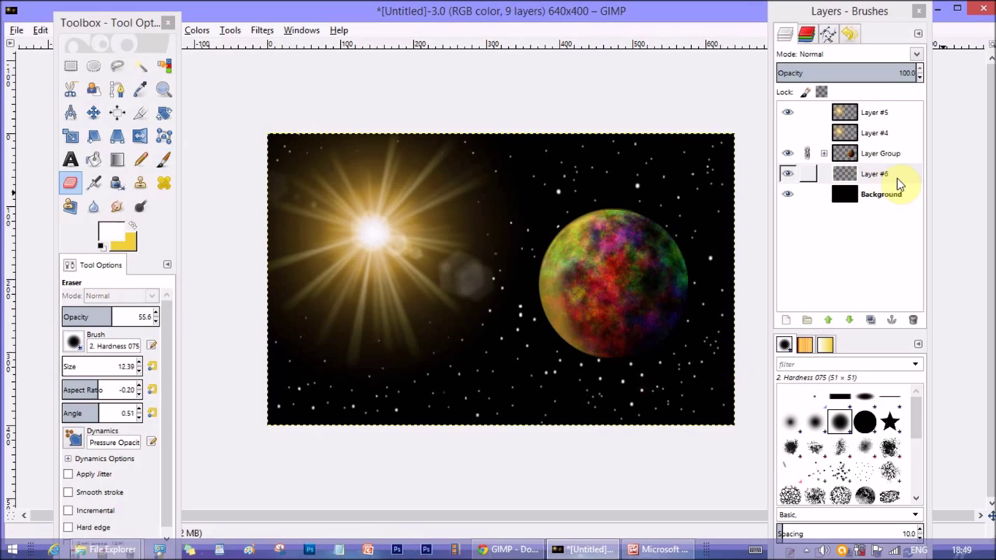
click(857, 183)
- Add a new transparent Layer #7 and make it active
click(787, 321)
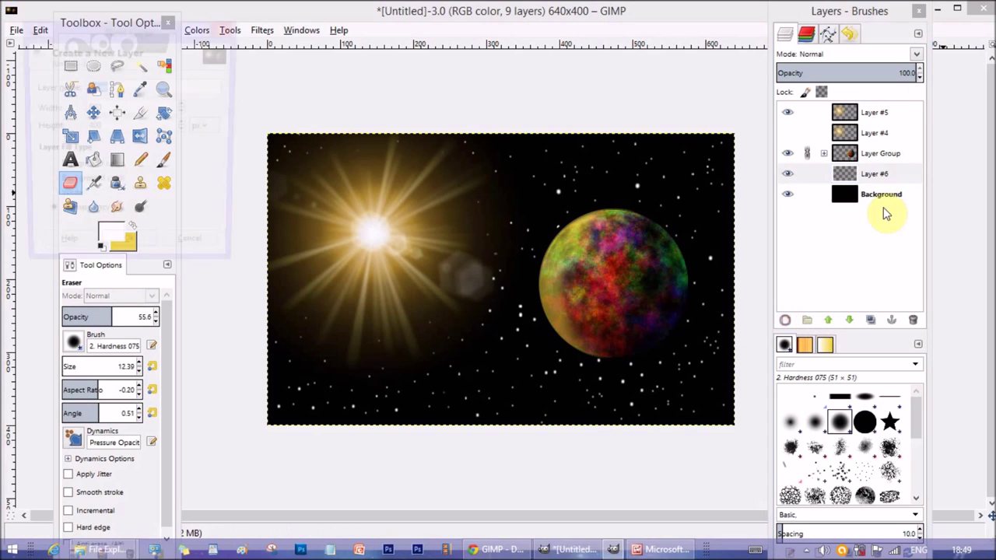
click(130, 253)
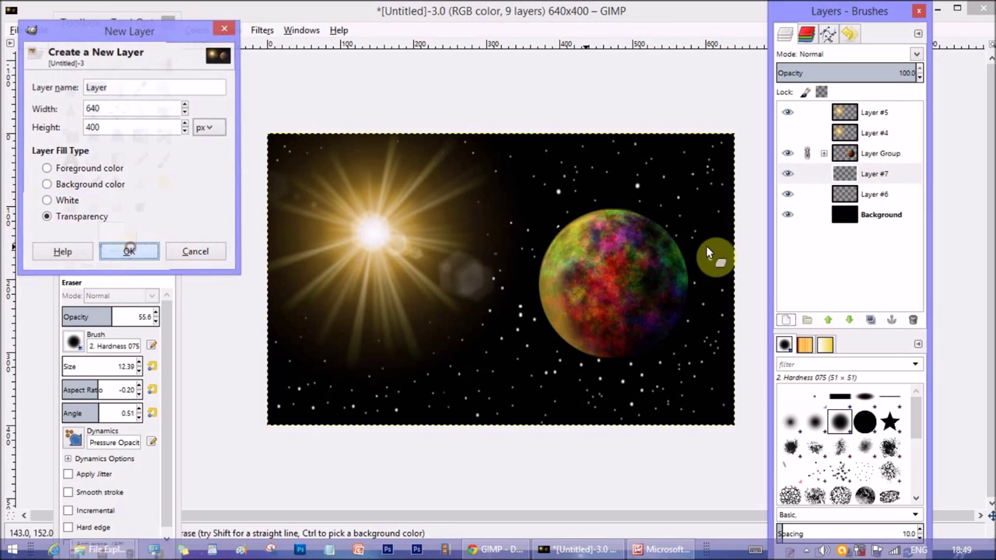
click(880, 178)
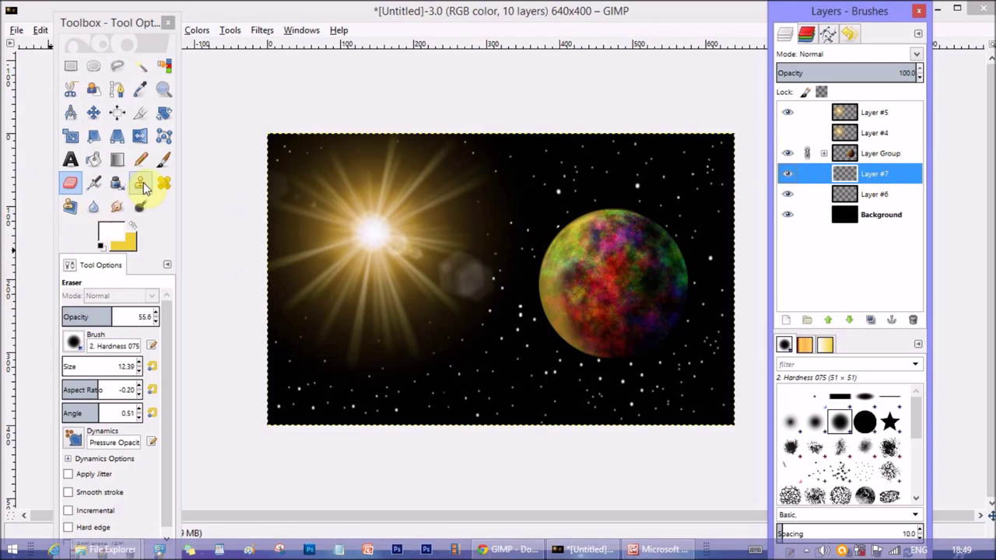
- Set the foreground colour to purple and the paintbrush opacity to about 65
click(129, 227)
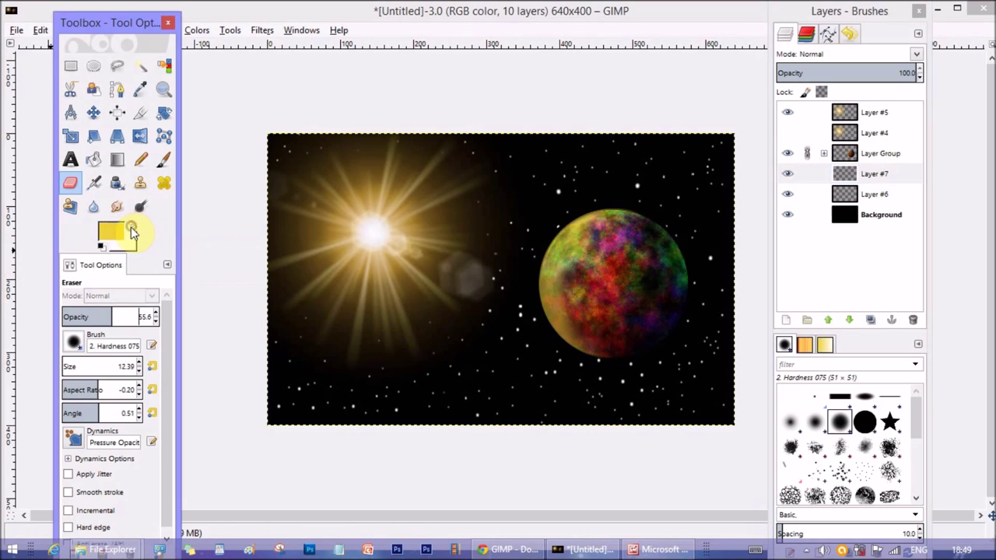
drag(141, 197, 102, 178)
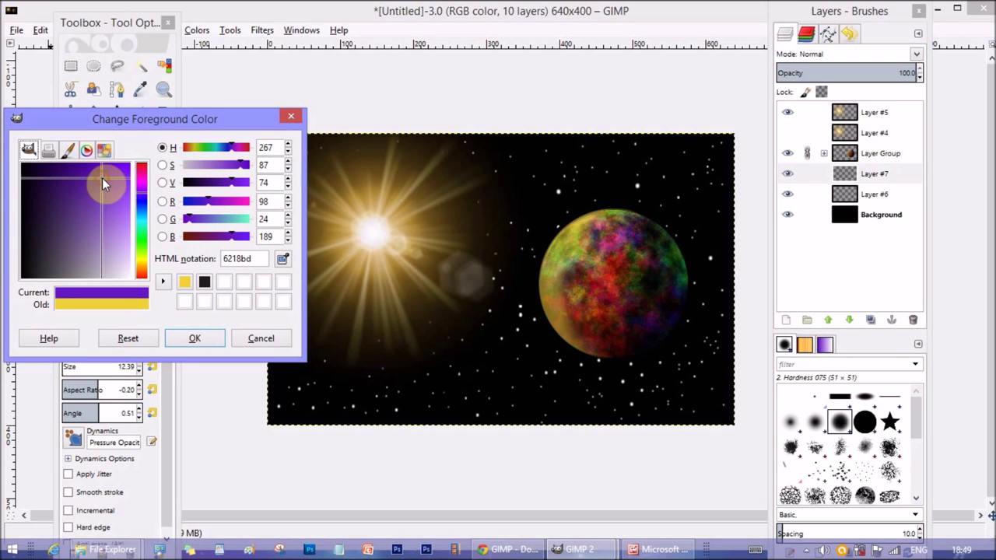
click(200, 338)
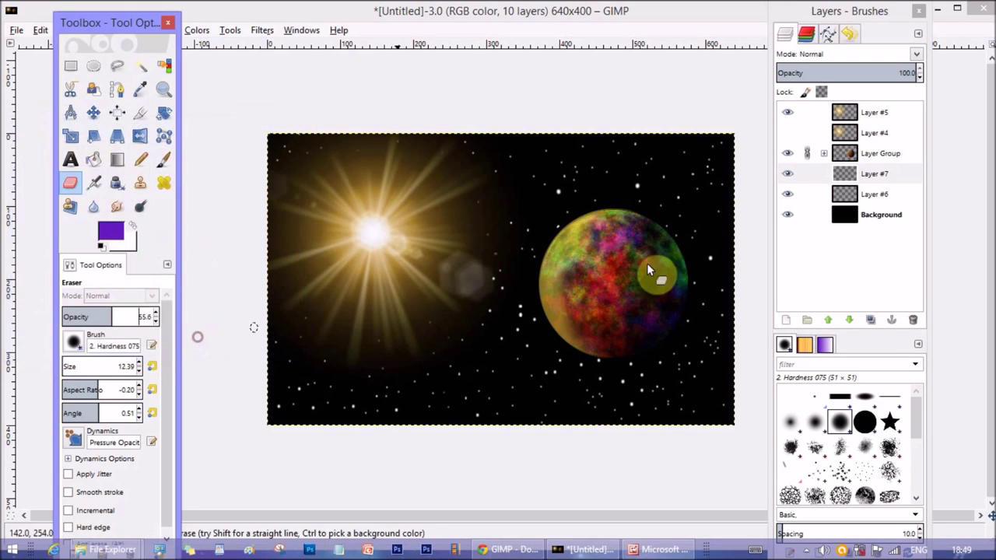
click(872, 179)
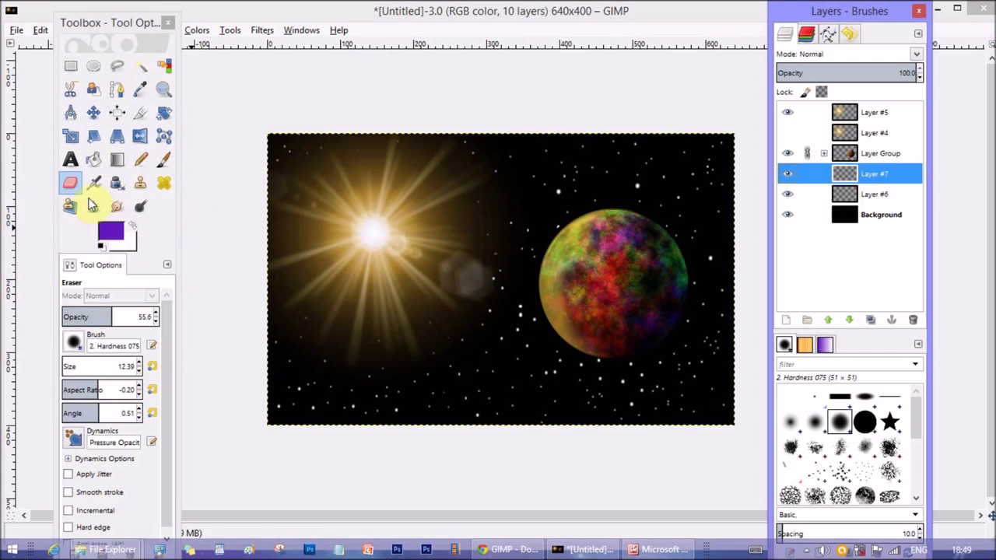
click(164, 158)
drag(133, 317, 121, 316)
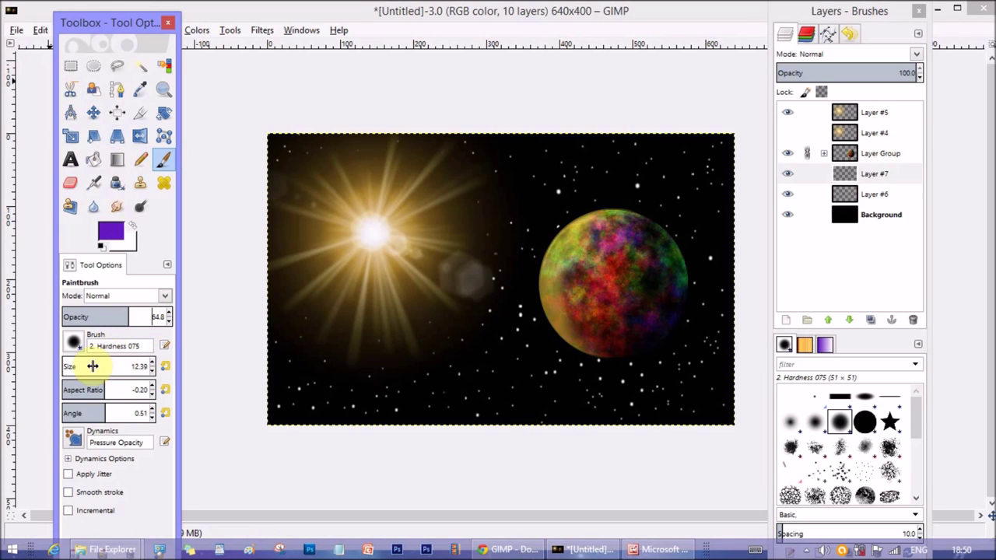
- Enlarge the brush to about 76 and move Layer #7 above the planet Layer Group
mouse_move(81, 364)
mouse_down()
mouse_move(456, 295)
mouse_move(200, 330)
mouse_move(74, 362)
mouse_up()
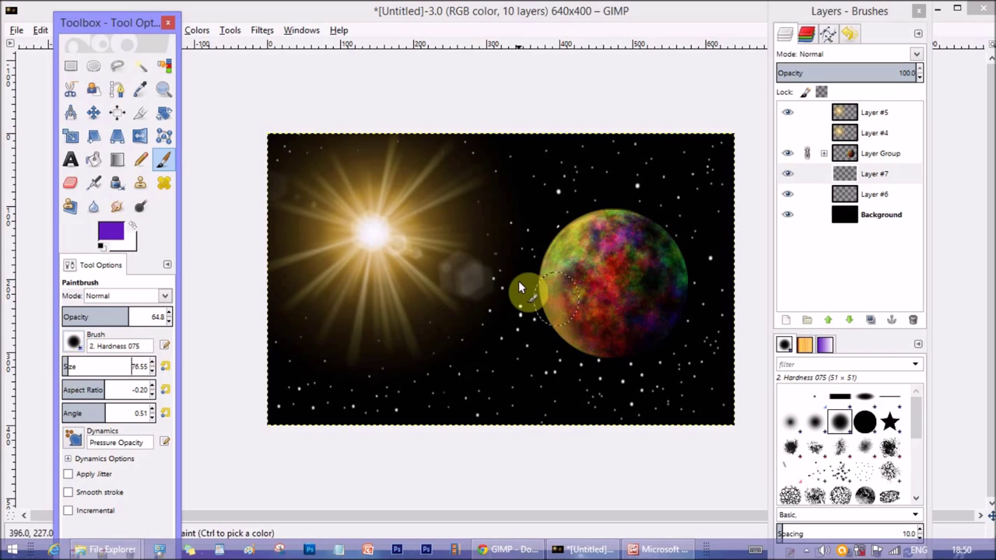
click(874, 175)
drag(876, 177, 868, 148)
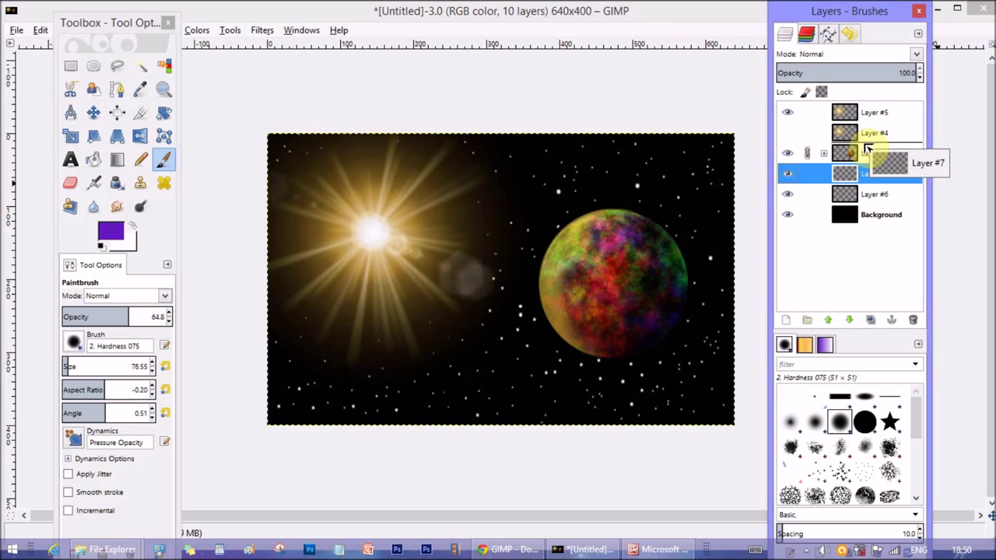
drag(868, 148, 868, 151)
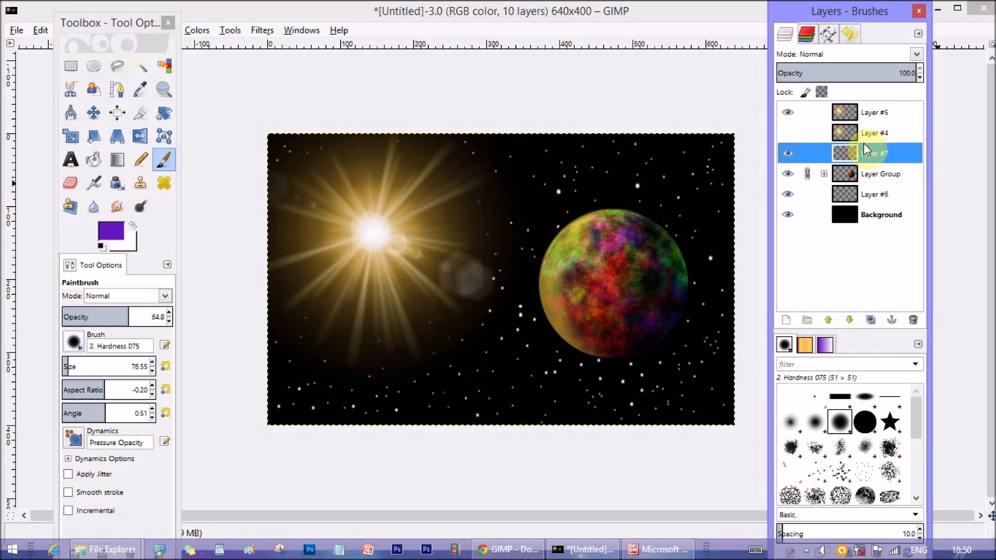
- Paint soft purple nebula with the Hardness 050 brush over the planet, up its right side and toward the lower-left
mouse_move(397, 336)
mouse_down()
mouse_move(510, 316)
mouse_move(687, 336)
mouse_move(720, 307)
mouse_up()
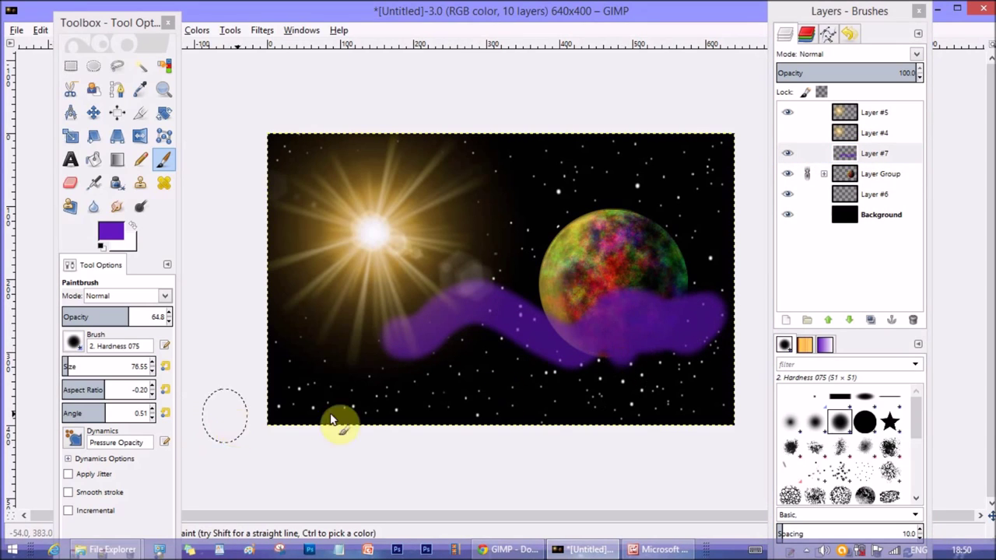
click(816, 422)
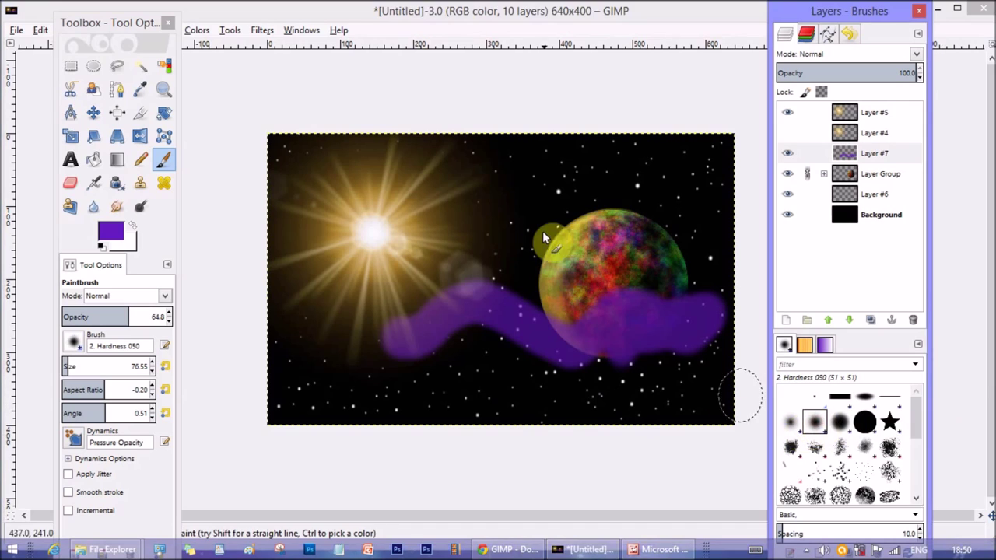
mouse_move(545, 229)
mouse_down()
mouse_move(607, 285)
mouse_move(558, 160)
mouse_move(556, 249)
mouse_up()
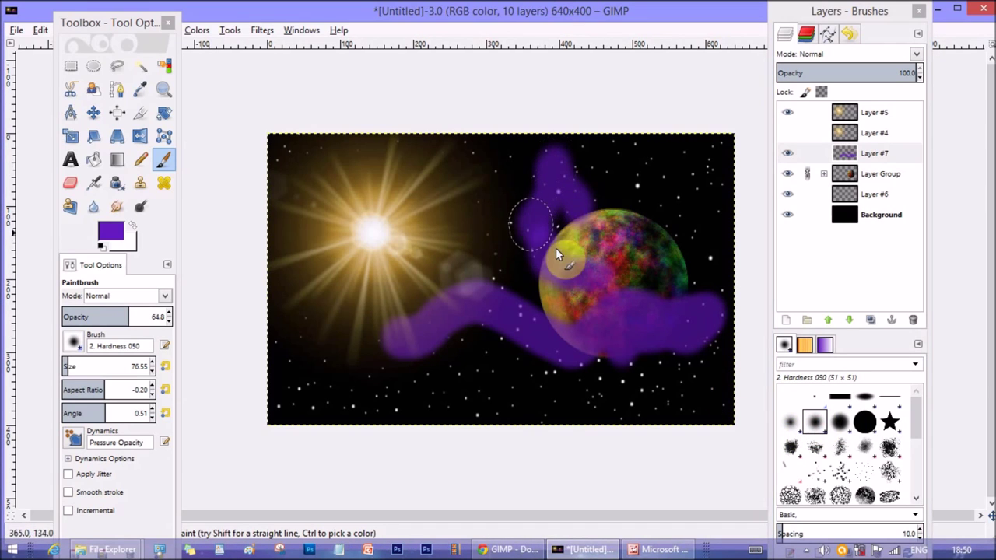
mouse_move(677, 351)
mouse_down()
mouse_move(612, 380)
mouse_move(707, 301)
mouse_move(716, 253)
mouse_up()
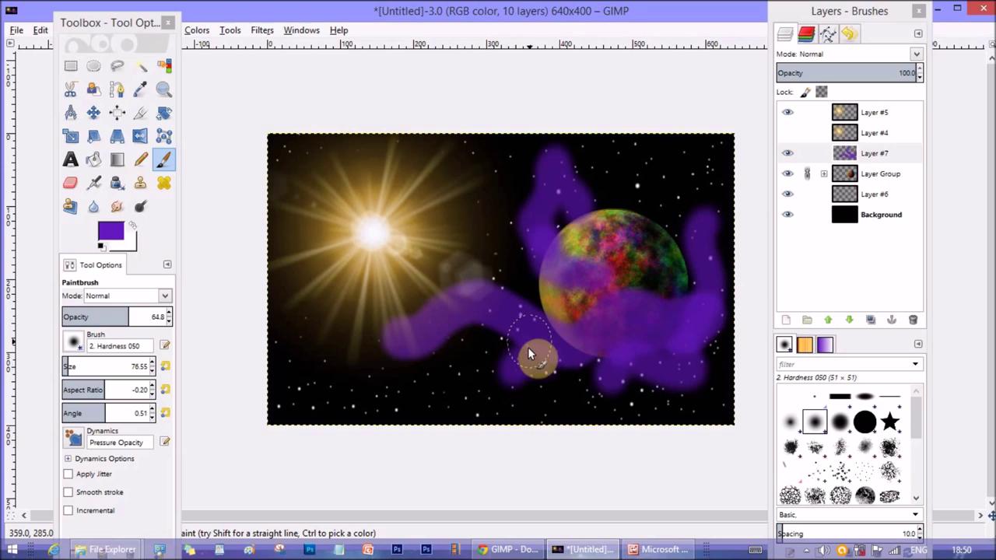
key(bracketleft)
key(bracketleft)
key(bracketleft)
key(bracketleft)
key(bracketleft)
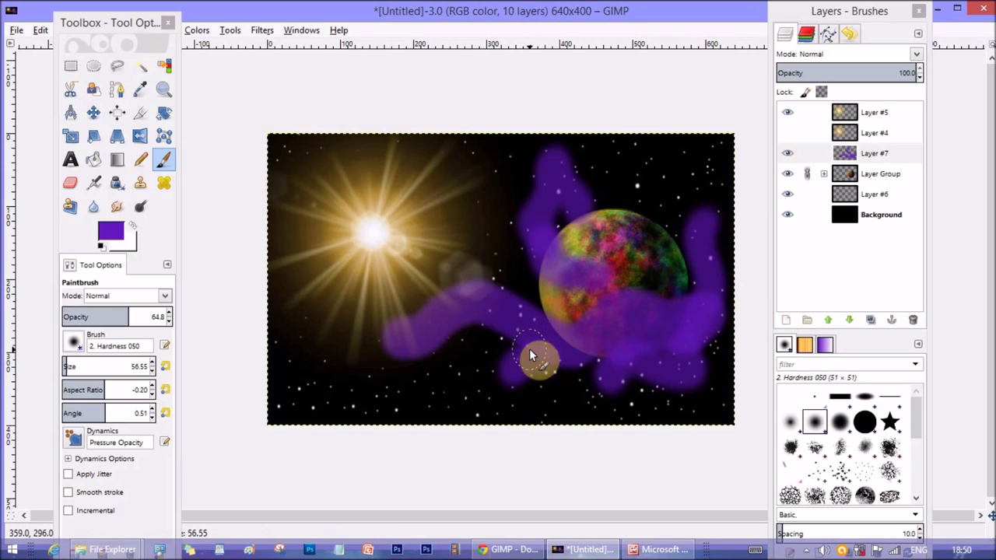
key(bracketleft)
key(bracketleft)
key(bracketleft)
key(bracketleft)
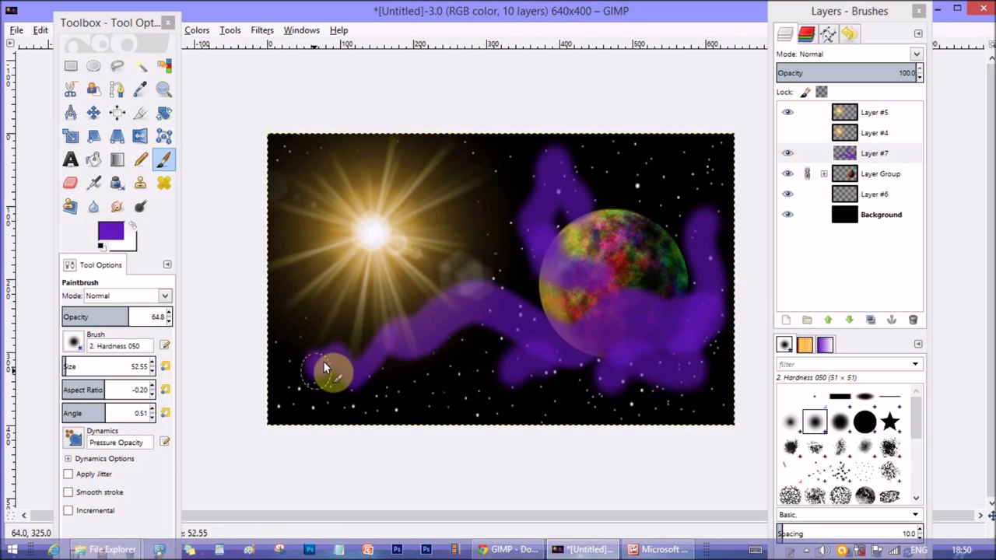
mouse_move(349, 337)
mouse_down()
mouse_move(389, 355)
mouse_move(274, 390)
mouse_up()
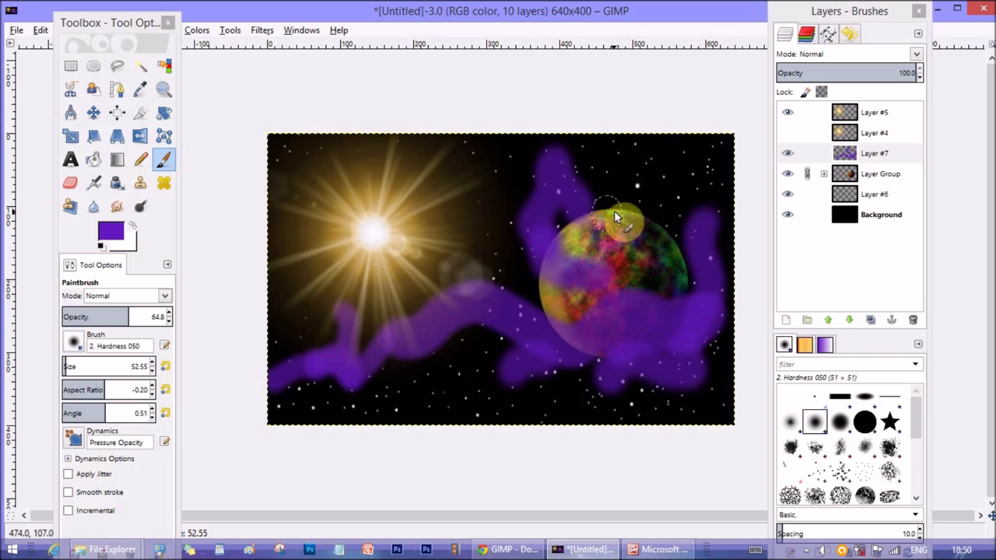
mouse_move(669, 243)
mouse_down()
mouse_move(669, 209)
mouse_move(695, 187)
mouse_move(700, 158)
mouse_up()
key(bracketleft)
key(bracketleft)
key(bracketleft)
key(bracketleft)
key(bracketleft)
key(bracketleft)
key(bracketleft)
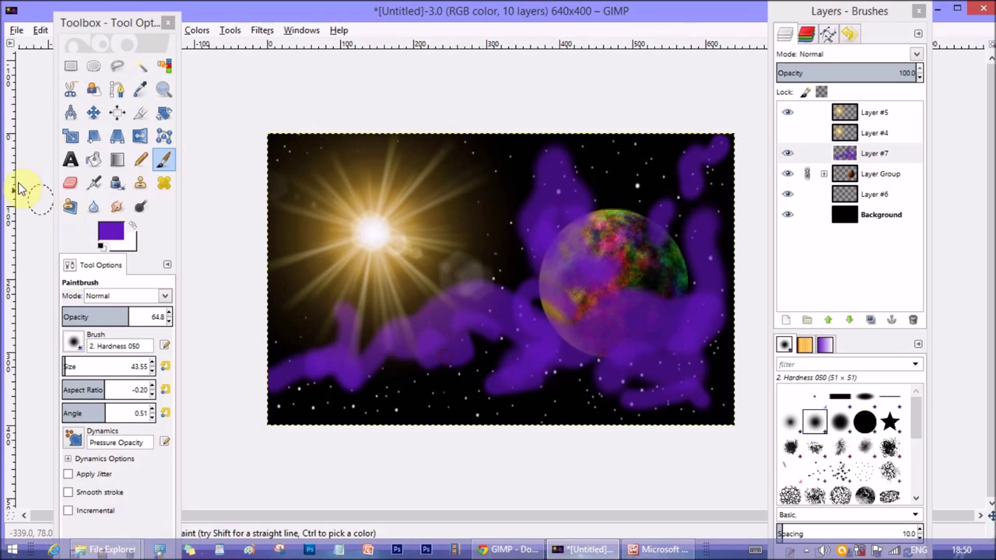
- Set up the eraser at 50 opacity, size about 139, with the Hardness 025 brush
click(69, 183)
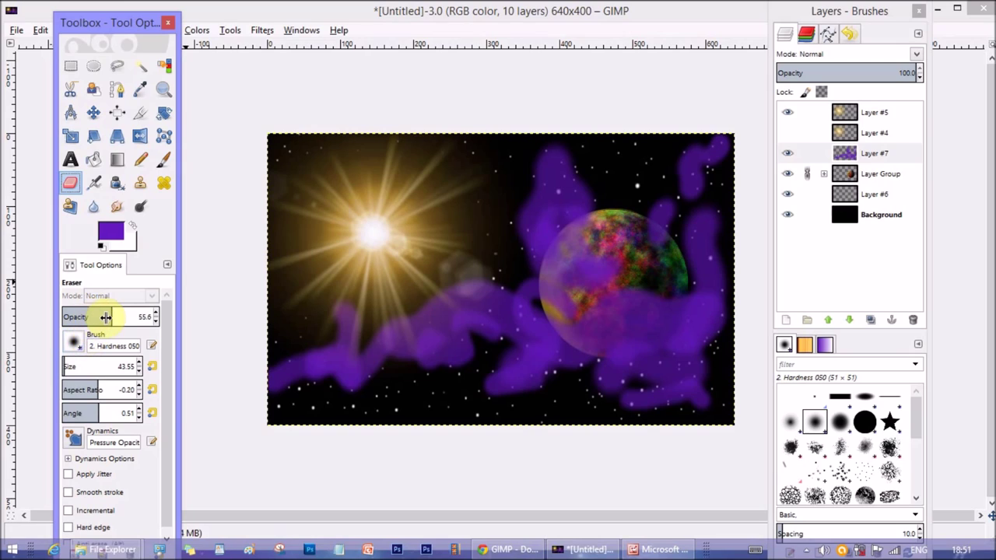
text(50)
key(Return)
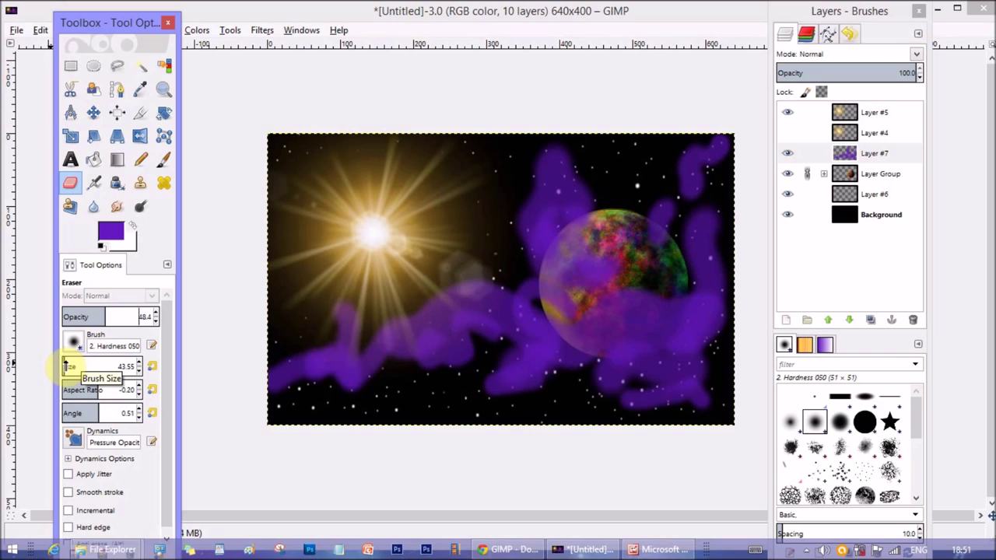
click(73, 360)
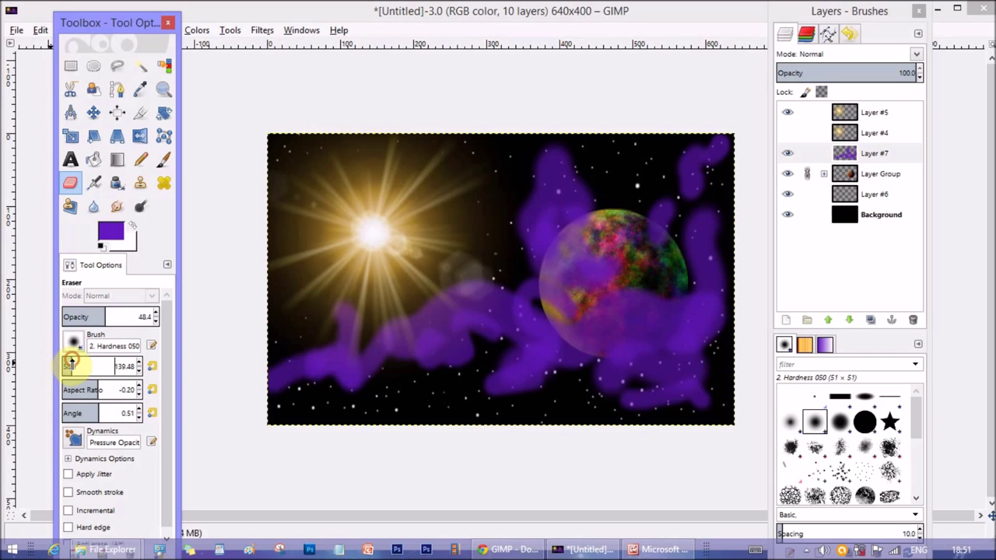
click(789, 423)
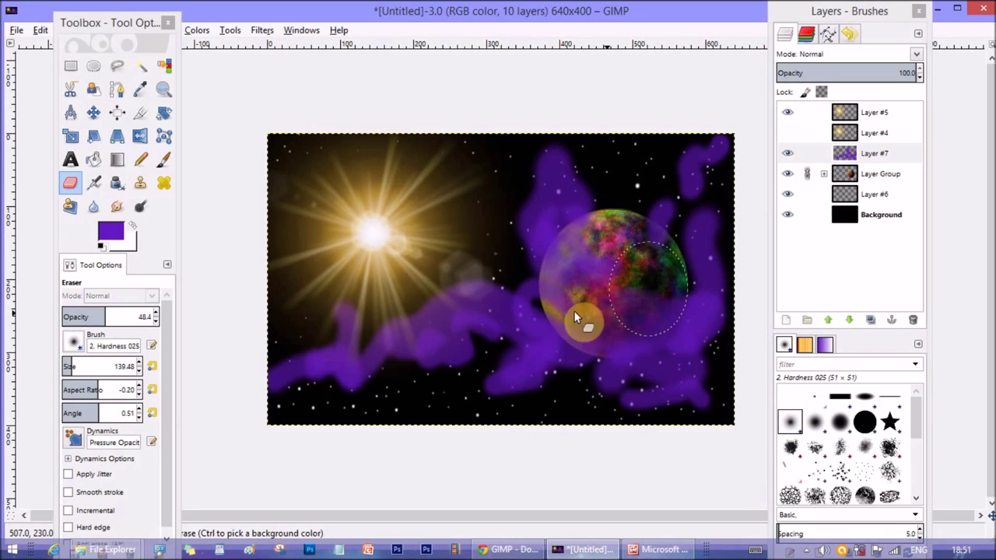
- Erase the purple nebula from the sky around the planet on Layer #7
click(661, 229)
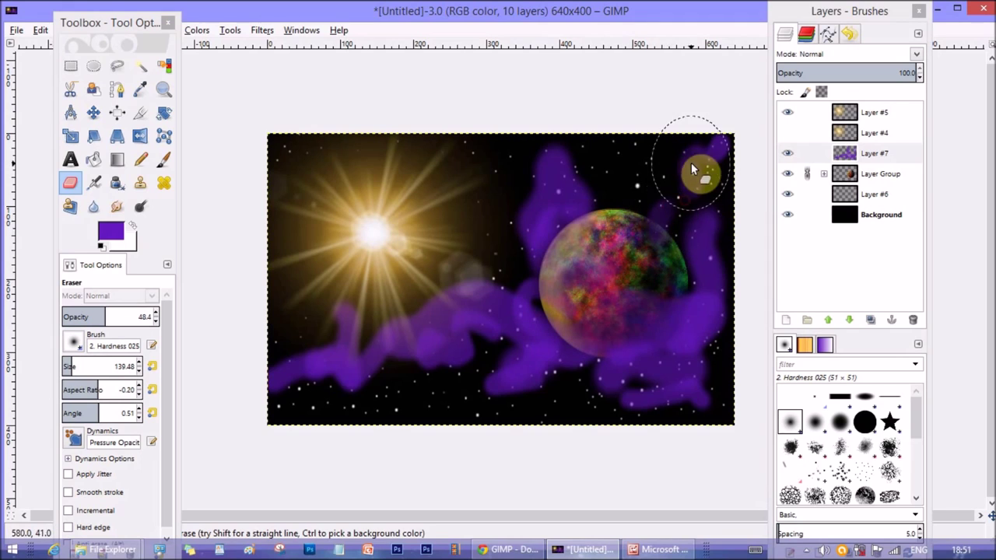
mouse_move(623, 164)
mouse_down()
mouse_move(572, 193)
mouse_move(561, 232)
mouse_move(682, 254)
mouse_move(639, 269)
mouse_move(618, 348)
mouse_move(693, 297)
mouse_move(628, 319)
mouse_move(533, 303)
mouse_move(494, 315)
mouse_move(432, 266)
mouse_move(413, 267)
mouse_move(496, 278)
mouse_move(326, 293)
mouse_move(318, 341)
mouse_move(396, 319)
mouse_move(277, 341)
mouse_move(366, 291)
mouse_move(473, 278)
mouse_move(482, 262)
mouse_move(473, 369)
mouse_move(437, 391)
mouse_move(400, 358)
mouse_move(459, 392)
mouse_move(338, 405)
mouse_move(372, 380)
mouse_move(433, 394)
mouse_move(478, 372)
mouse_move(474, 362)
mouse_move(438, 372)
mouse_move(491, 409)
mouse_move(503, 393)
mouse_move(556, 378)
mouse_move(545, 306)
mouse_move(517, 310)
mouse_move(588, 340)
mouse_move(643, 341)
mouse_move(702, 268)
mouse_move(745, 241)
mouse_move(711, 261)
mouse_move(715, 235)
mouse_move(756, 309)
mouse_move(724, 329)
mouse_move(738, 229)
mouse_move(723, 197)
mouse_move(711, 206)
mouse_move(722, 205)
mouse_move(667, 368)
mouse_move(676, 348)
mouse_move(712, 353)
mouse_move(720, 419)
mouse_move(711, 387)
mouse_move(652, 398)
mouse_move(459, 365)
mouse_move(445, 381)
mouse_move(542, 430)
mouse_move(661, 223)
mouse_move(456, 166)
mouse_up()
key(bracketleft)
key(bracketleft)
key(bracketleft)
key(bracketleft)
key(bracketleft)
key(bracketleft)
key(bracketleft)
key(bracketleft)
key(bracketleft)
key(bracketleft)
key(bracketleft)
key(bracketleft)
key(bracketleft)
key(bracketleft)
key(bracketleft)
key(bracketleft)
key(bracketleft)
key(bracketleft)
key(bracketleft)
key(bracketleft)
key(bracketleft)
key(bracketleft)
key(bracketleft)
key(bracketleft)
key(bracketleft)
key(bracketleft)
key(bracketleft)
key(bracketleft)
key(bracketleft)
key(bracketleft)
key(bracketleft)
key(bracketleft)
key(bracketleft)
key(bracketleft)
key(bracketleft)
key(bracketleft)
click(910, 161)
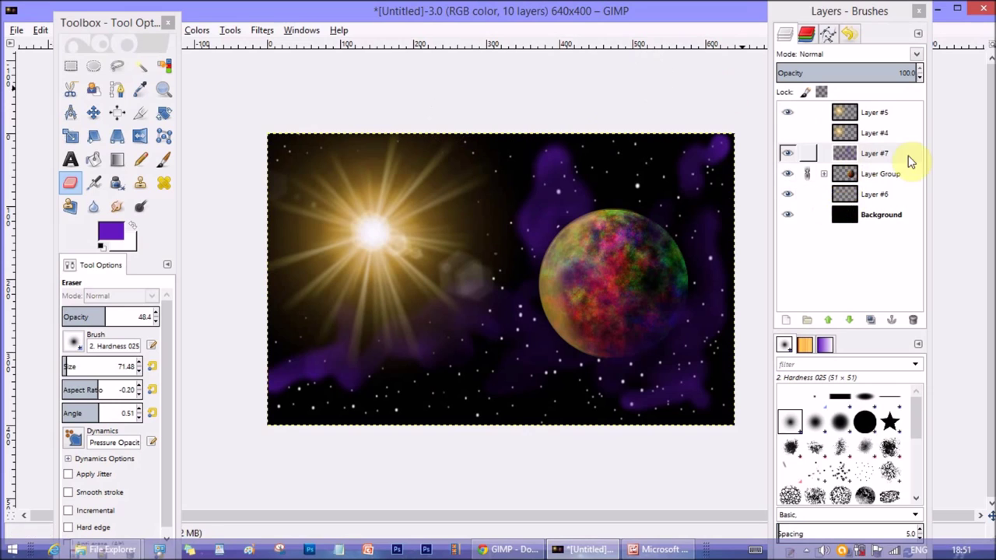
click(899, 156)
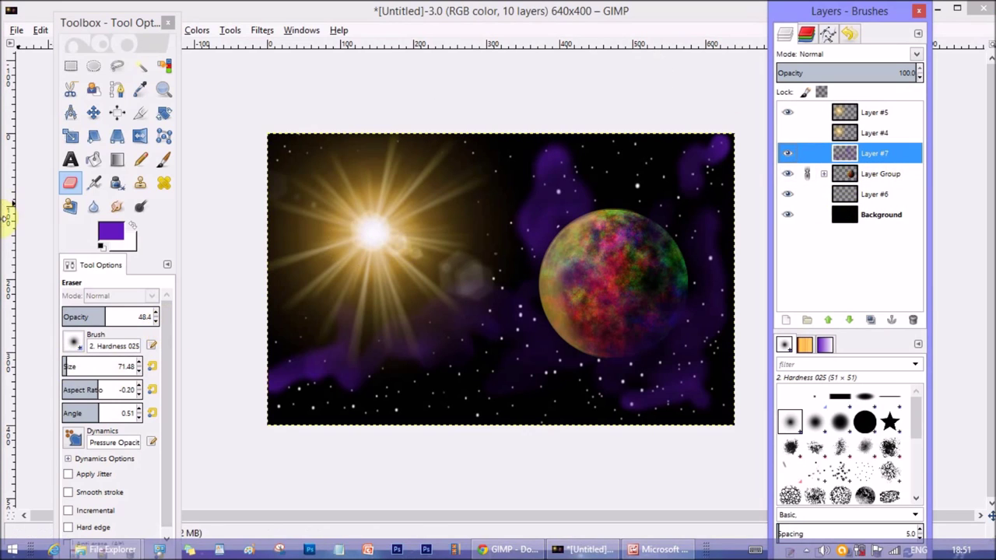
- Repaint purple nebula left of, right of and below the planet, and from the sun toward it
click(164, 159)
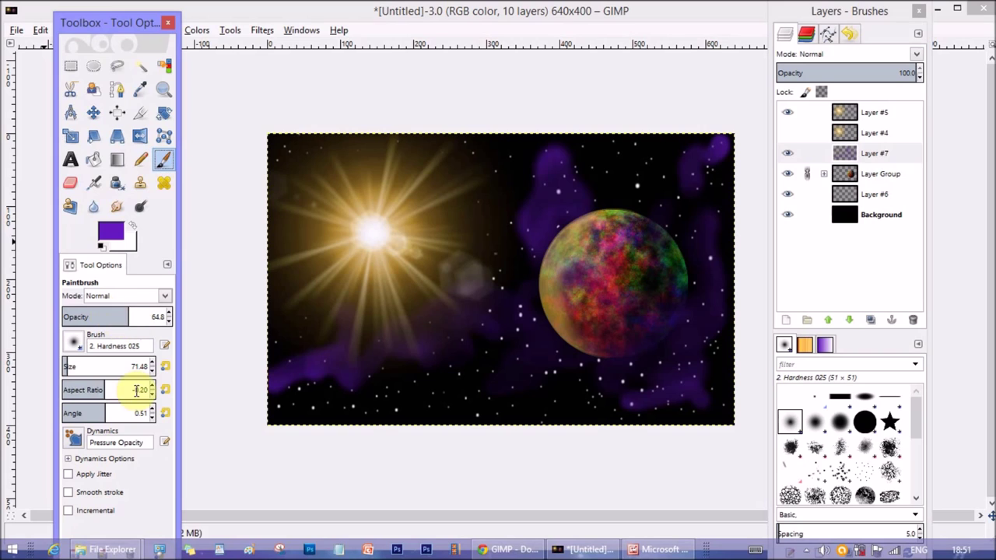
click(916, 422)
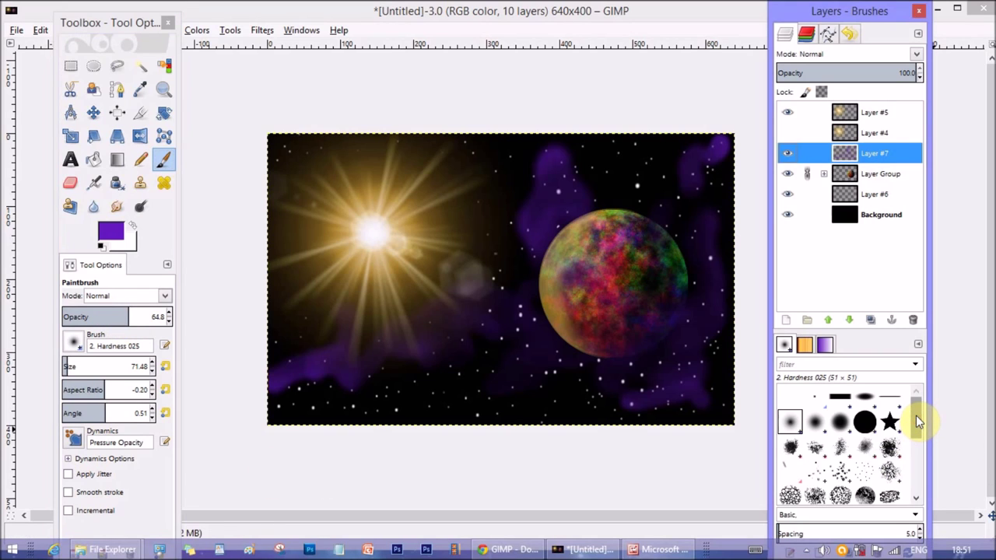
mouse_move(916, 421)
mouse_down()
mouse_move(916, 439)
mouse_move(918, 407)
mouse_up()
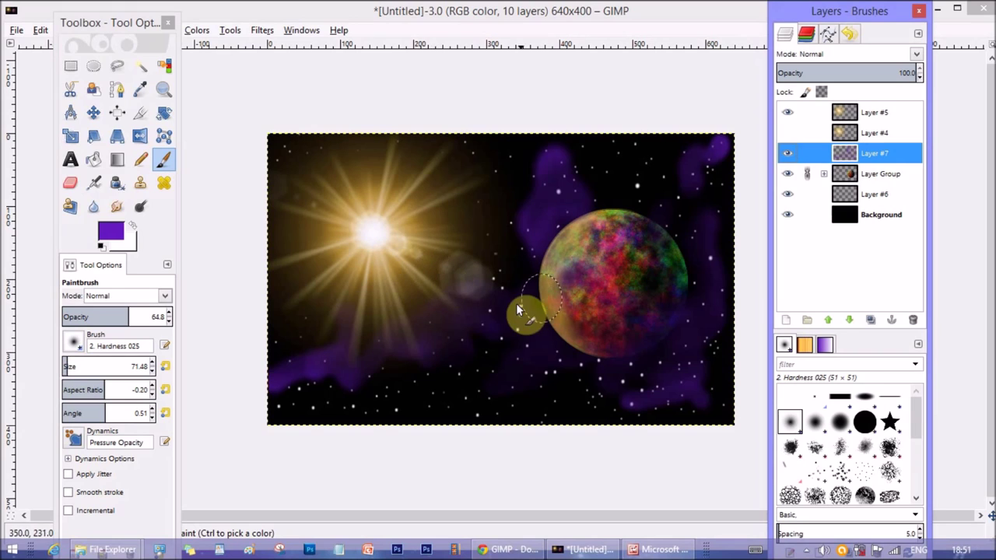
drag(521, 297, 490, 312)
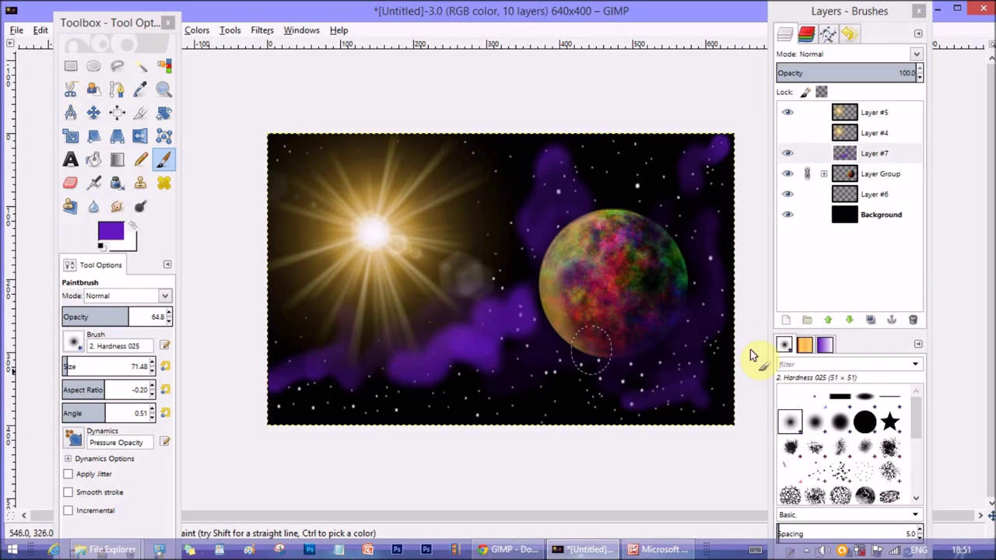
mouse_move(670, 333)
mouse_down()
mouse_move(672, 369)
mouse_move(711, 380)
mouse_up()
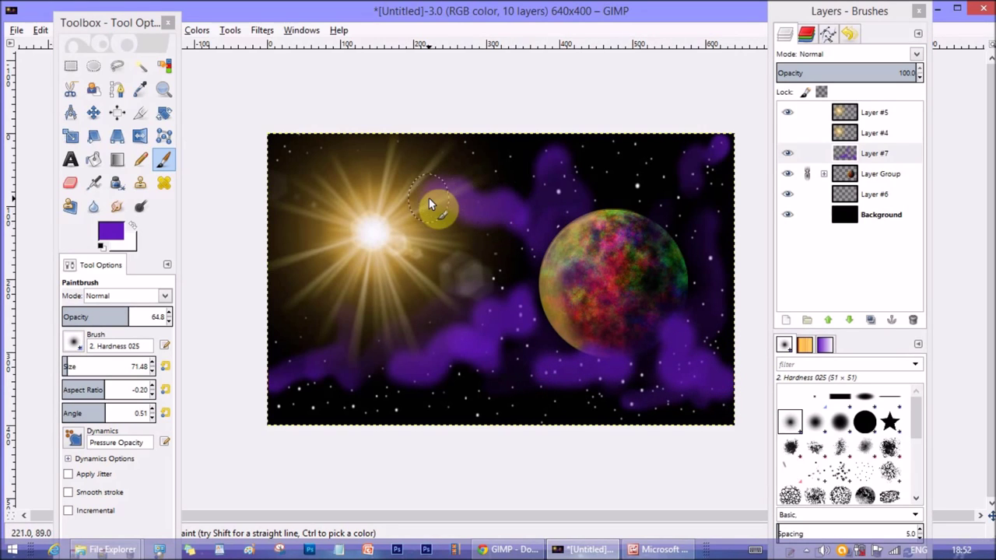
mouse_move(433, 204)
mouse_down()
mouse_move(481, 215)
mouse_move(511, 250)
mouse_move(529, 239)
mouse_move(559, 292)
mouse_move(710, 319)
mouse_move(599, 300)
mouse_move(686, 306)
mouse_move(695, 282)
mouse_up()
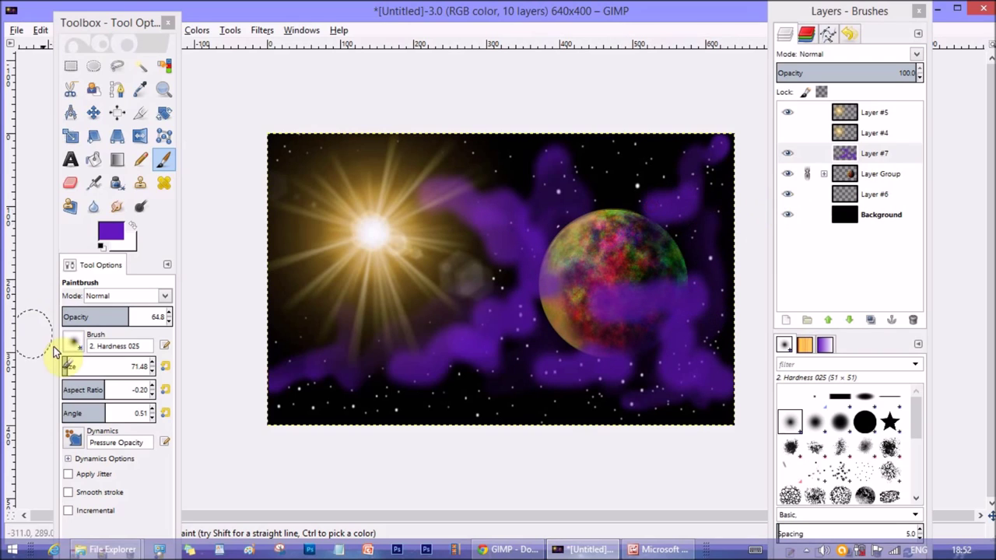
- Change the foreground colour to magenta (a818bd)
click(110, 230)
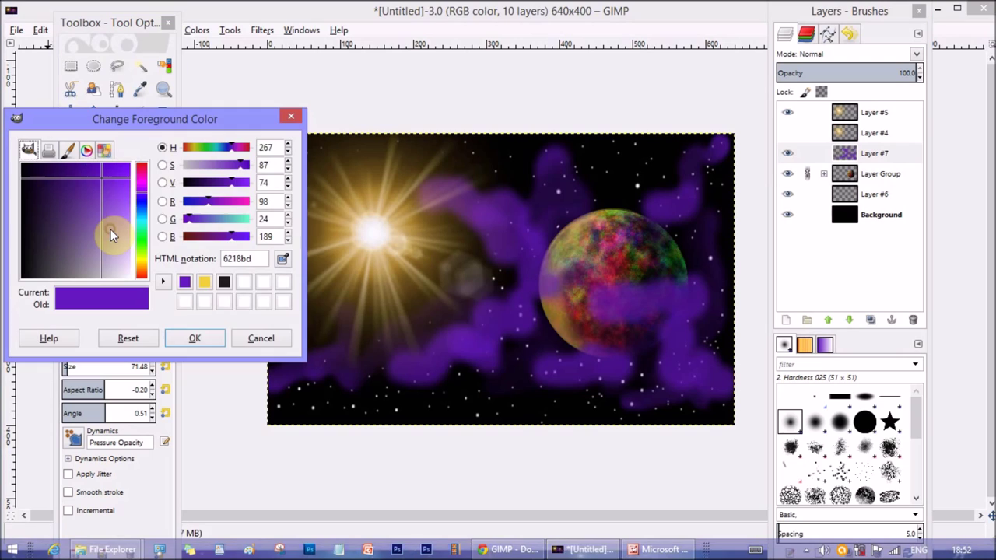
drag(143, 201, 109, 166)
click(195, 338)
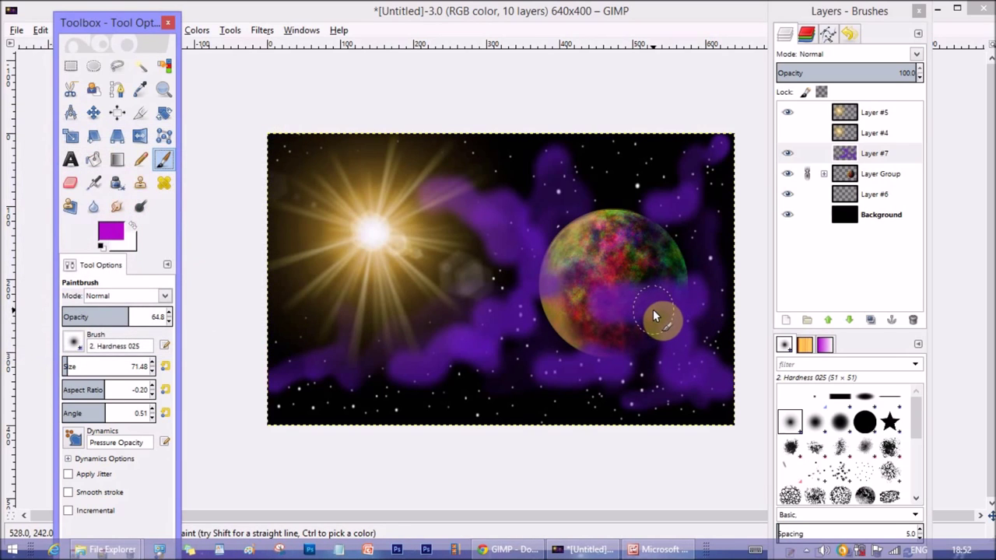
- Paint magenta streaks below and left of the planet, at its upper right, and along the left edge
key(bracketleft)
key(bracketleft)
key(bracketleft)
key(bracketleft)
key(bracketleft)
key(bracketleft)
key(bracketleft)
key(bracketleft)
key(bracketleft)
key(bracketleft)
key(bracketleft)
key(bracketleft)
key(bracketleft)
key(bracketleft)
key(bracketleft)
key(bracketleft)
key(bracketleft)
key(bracketleft)
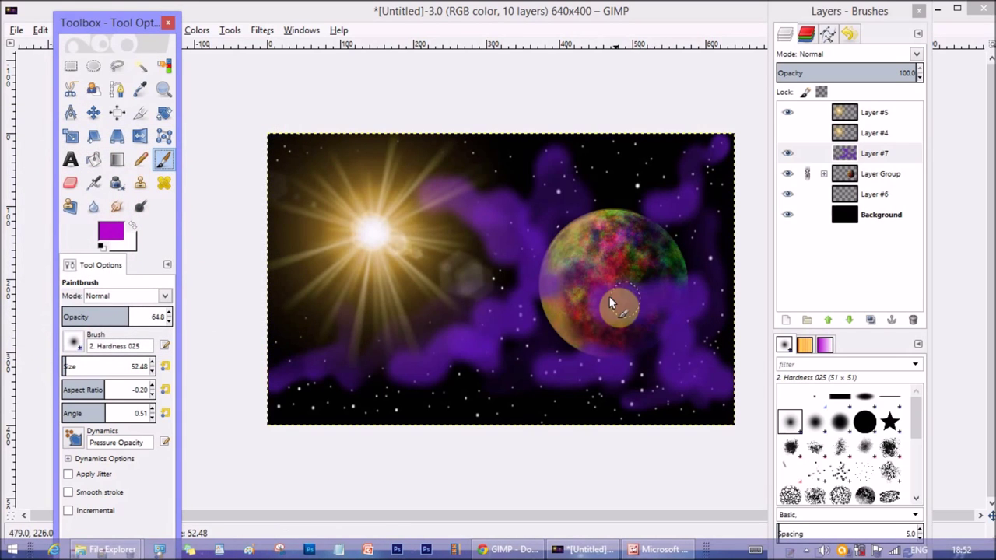
mouse_move(680, 315)
mouse_down()
mouse_move(690, 343)
mouse_move(672, 365)
mouse_up()
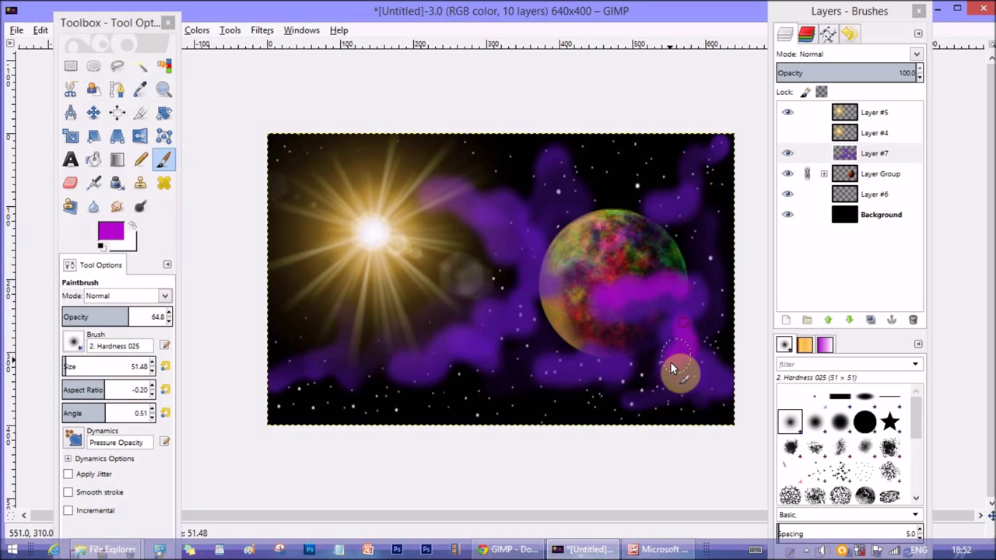
drag(506, 331, 439, 319)
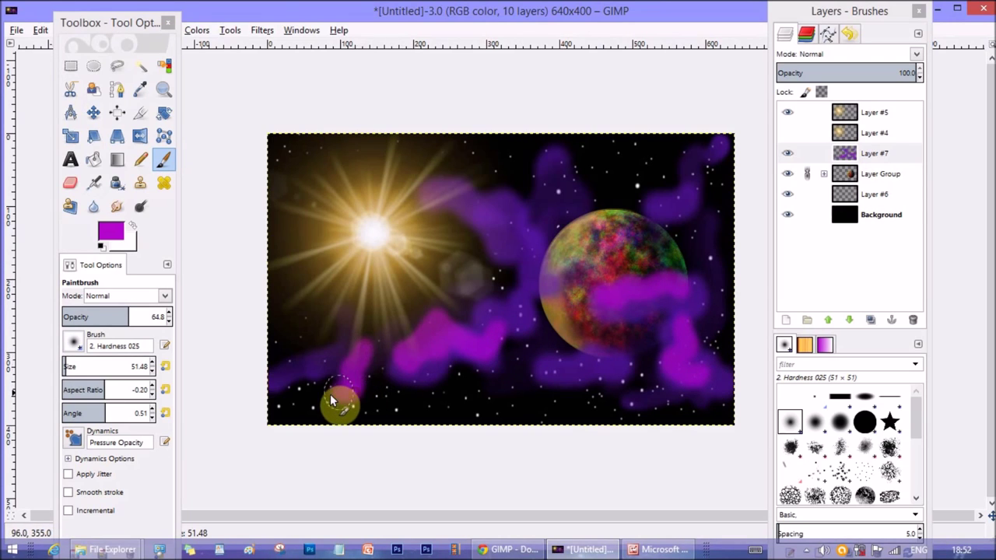
drag(332, 401, 366, 350)
drag(673, 227, 691, 194)
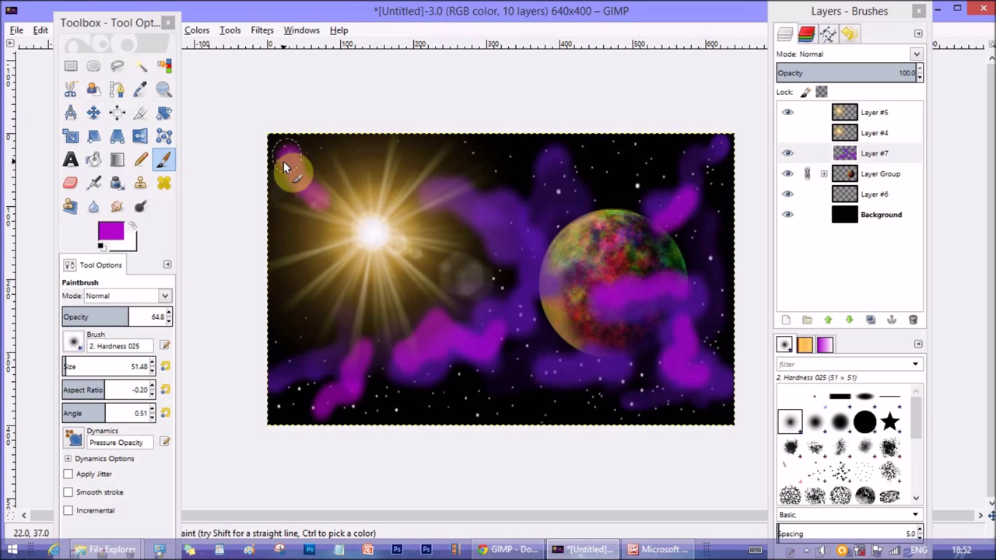
drag(277, 226, 285, 168)
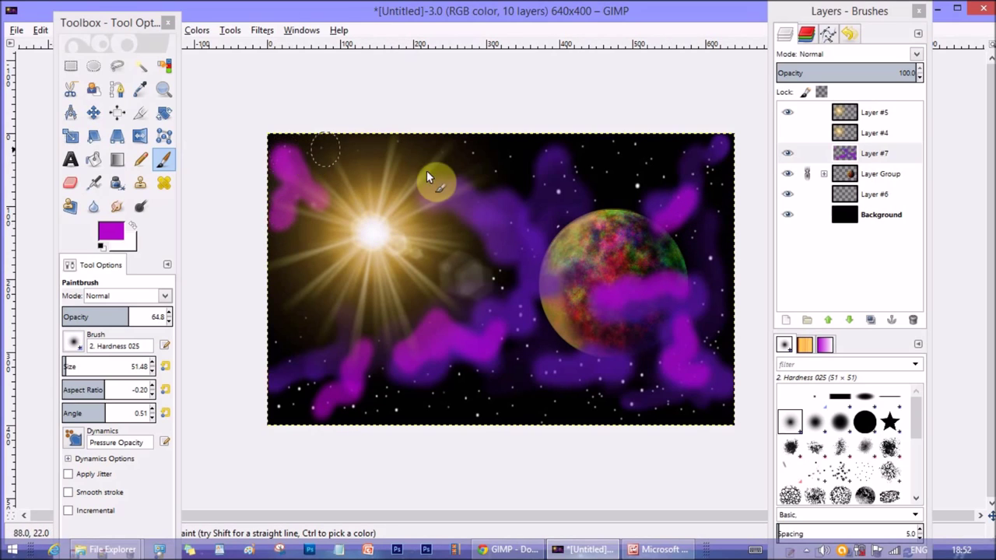
click(872, 153)
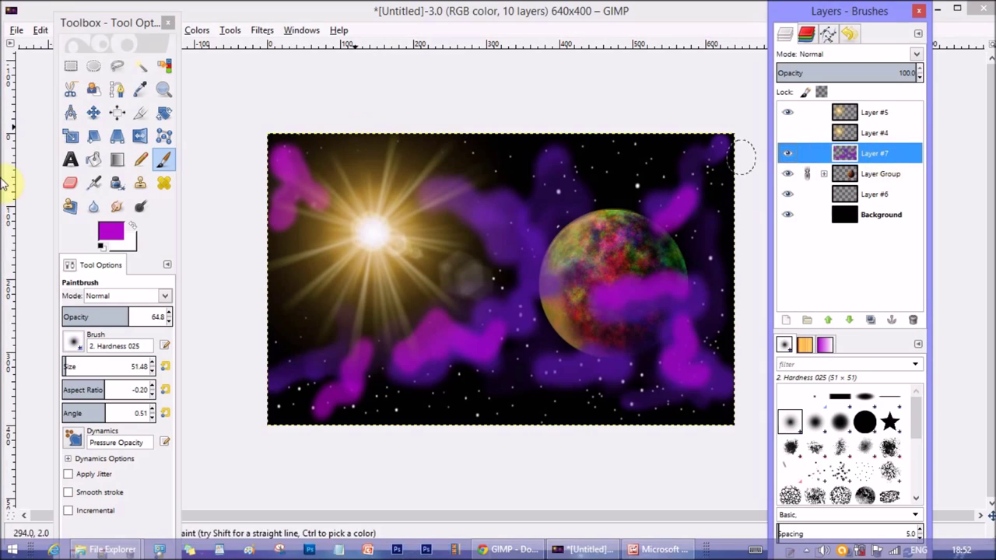
- Erase nebula off the planet's right edge and fade the cloud between the sun and planet
click(70, 182)
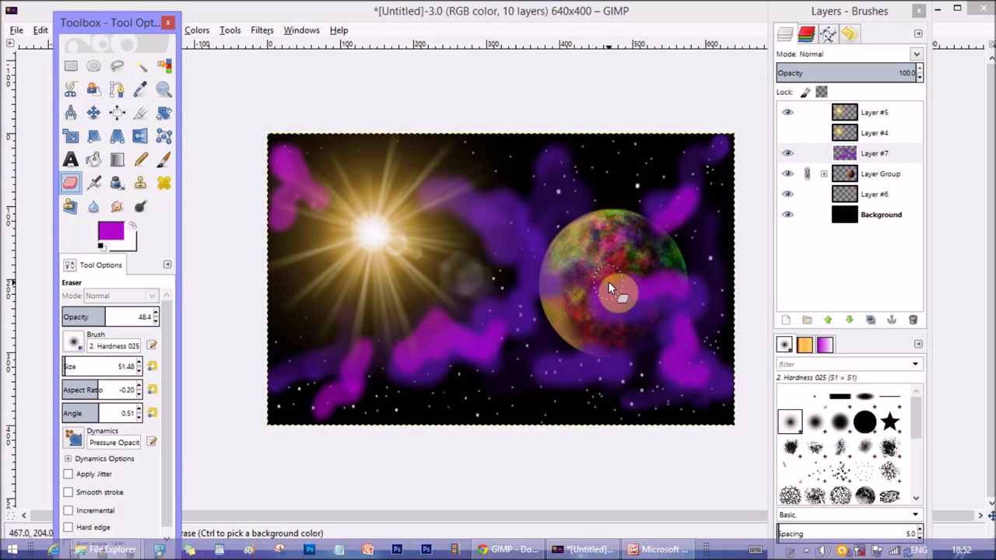
key(bracketright)
key(bracketright)
key(bracketright)
key(bracketright)
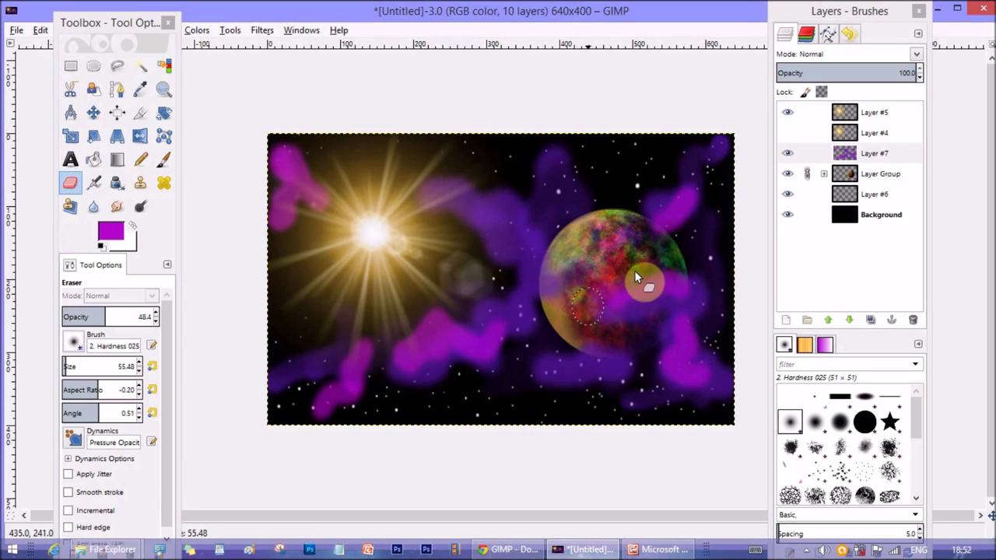
mouse_move(635, 274)
mouse_down()
mouse_move(700, 270)
mouse_move(697, 210)
mouse_up()
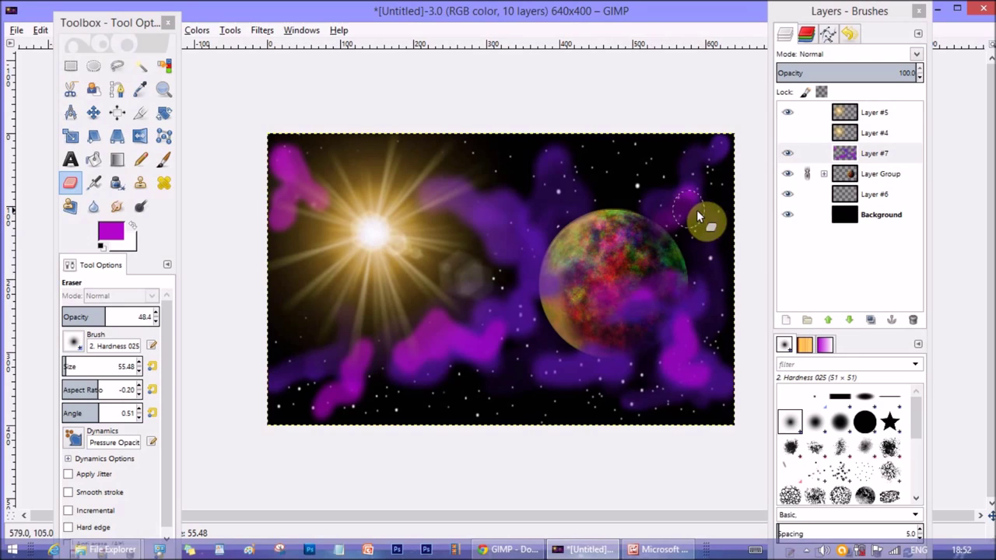
drag(502, 270, 471, 321)
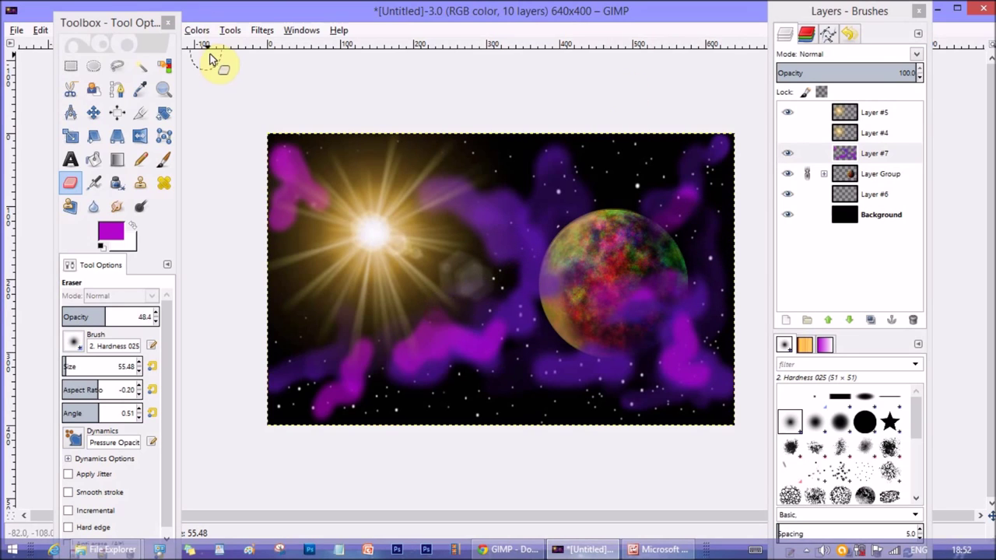
click(263, 31)
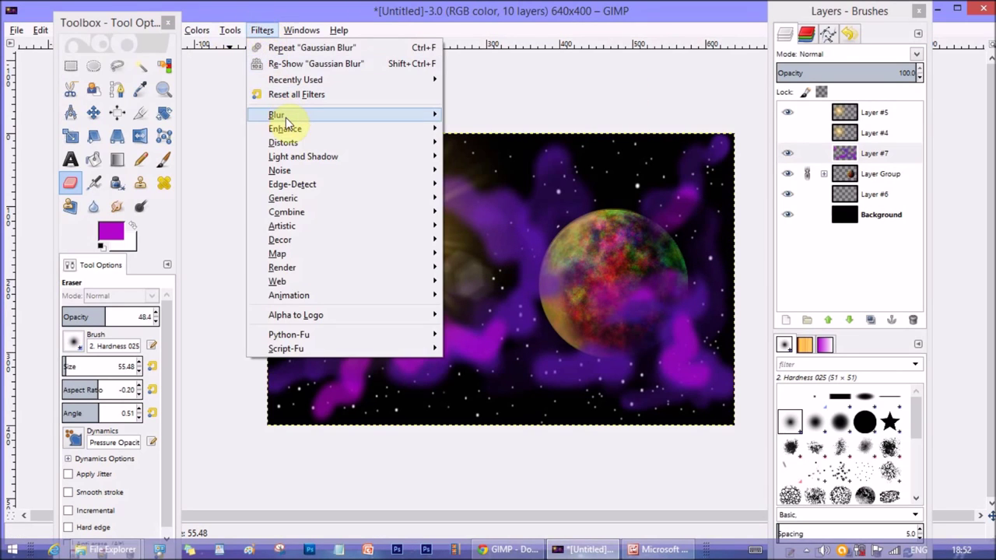
- Apply a 10 px Gaussian Blur to the purple nebula clouds
mouse_move(456, 118)
click(498, 131)
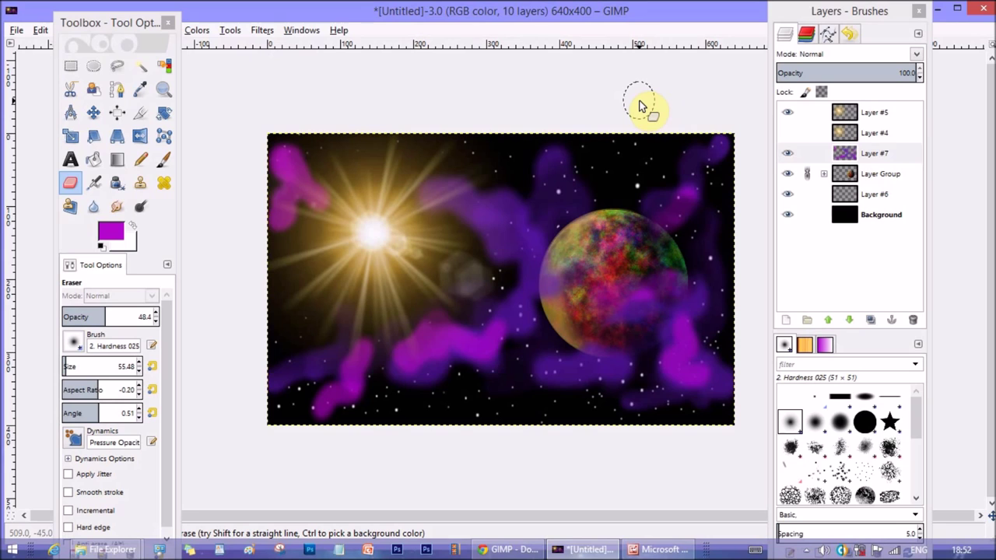
key(ctrl+shift+f)
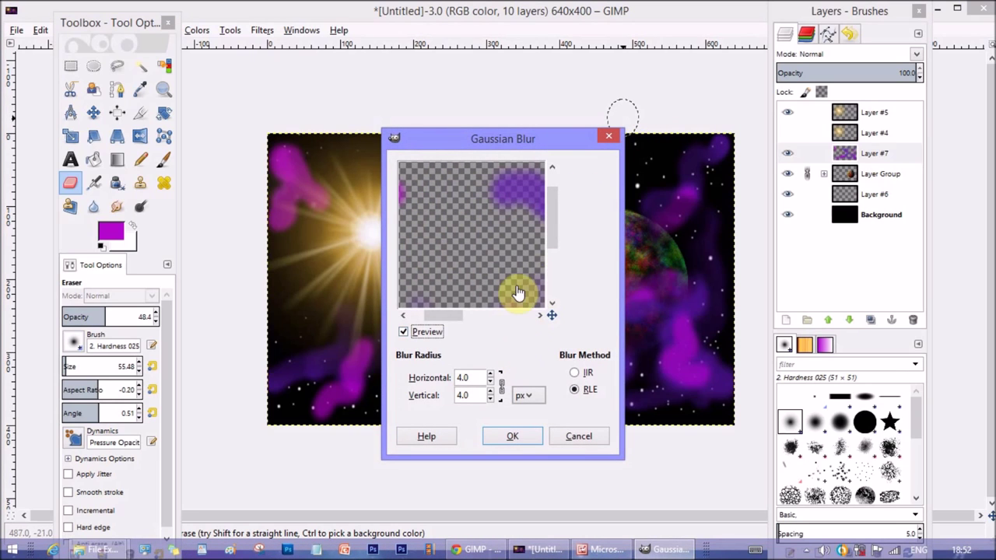
drag(444, 316, 481, 316)
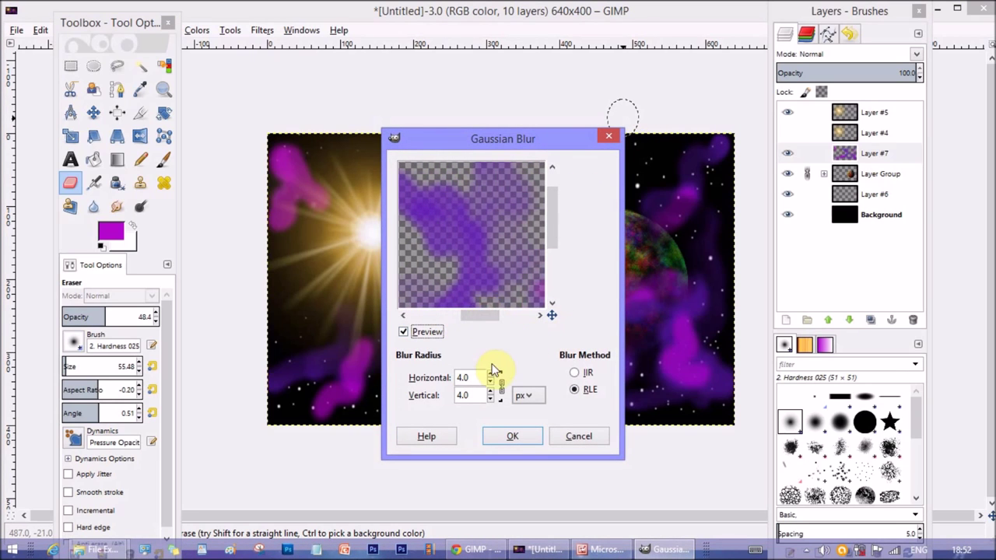
click(491, 373)
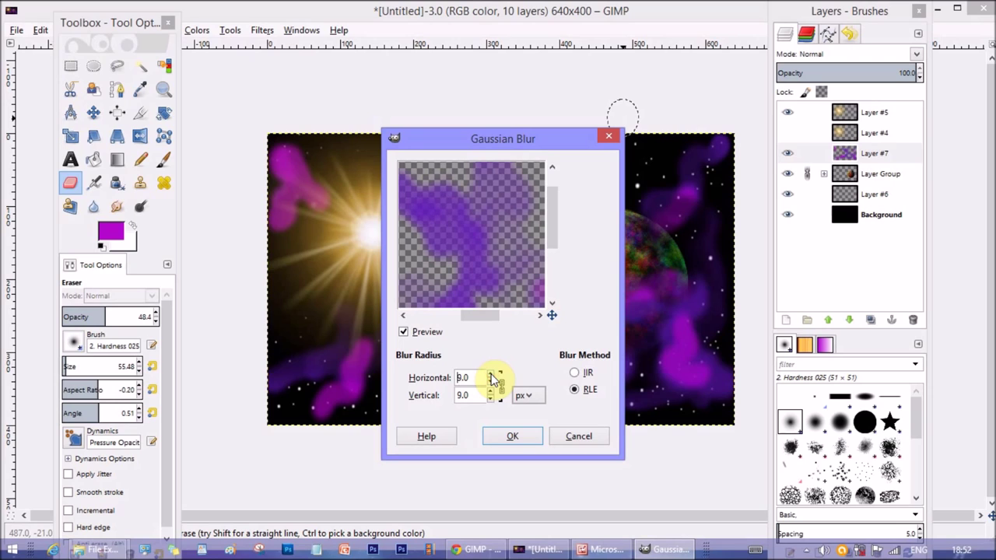
click(491, 374)
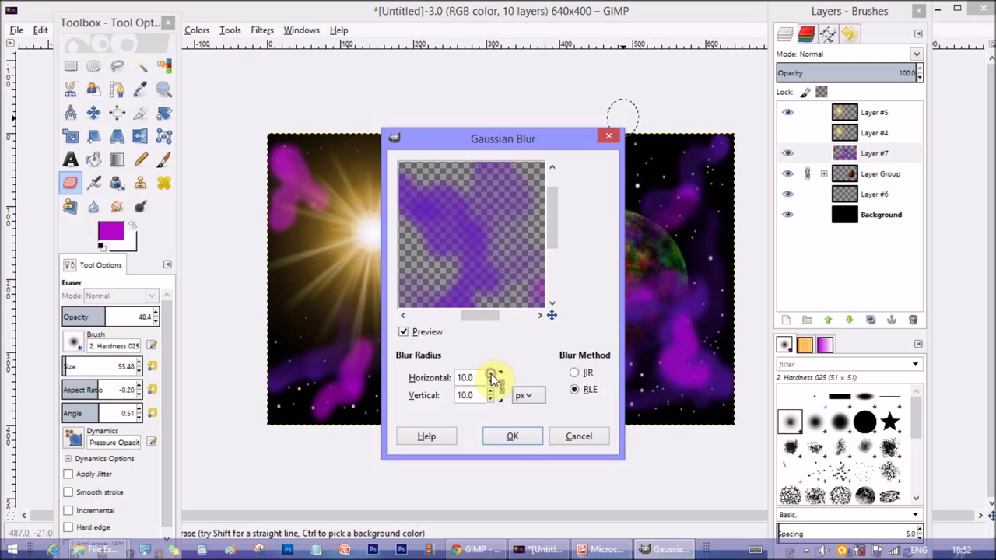
click(511, 438)
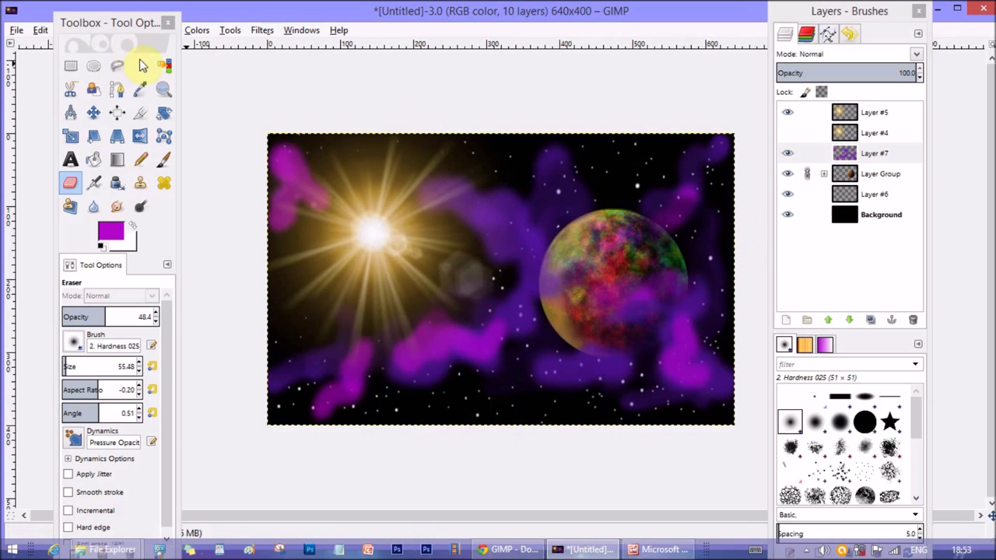
- Blur the nebula again at 15 px and set the eraser opacity to 38.7
click(263, 33)
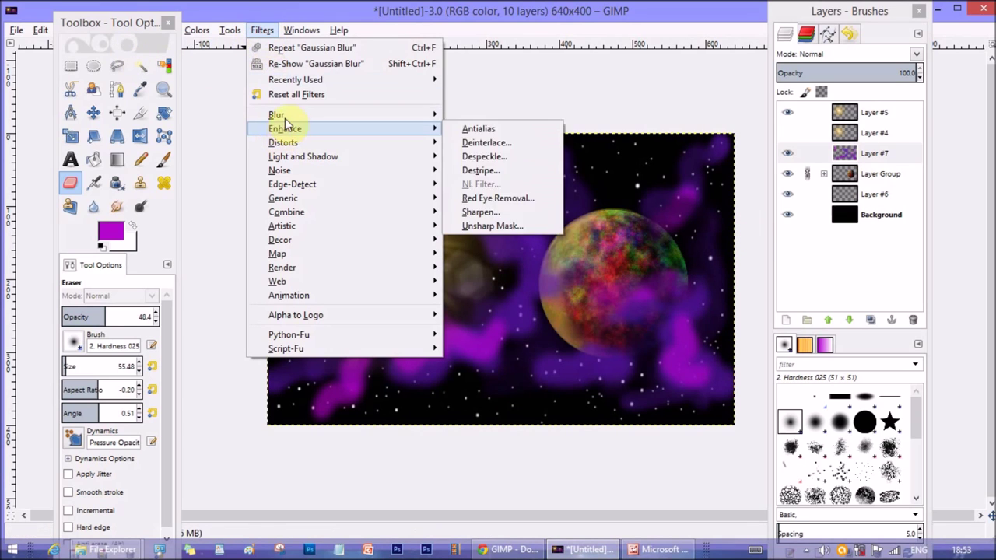
mouse_move(257, 117)
click(492, 129)
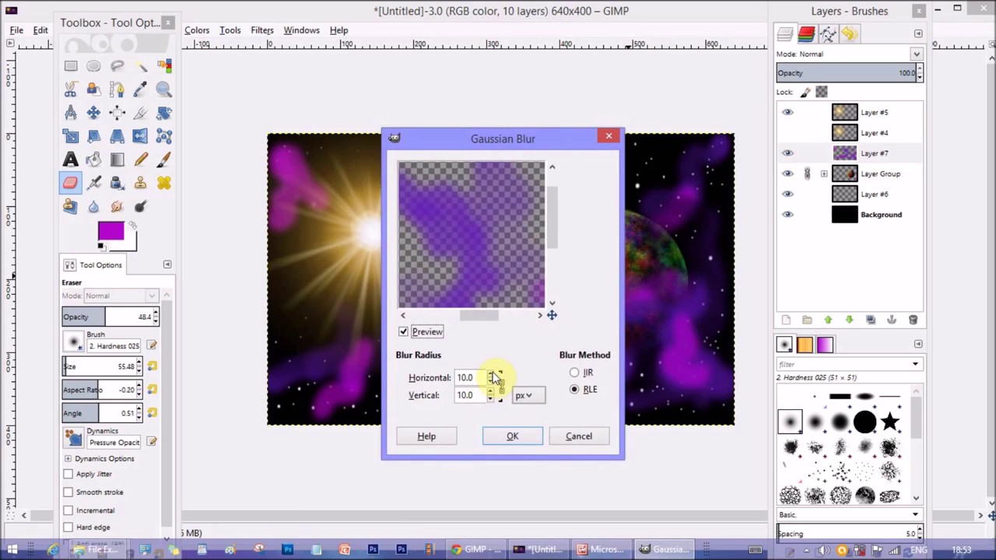
click(491, 374)
click(491, 374)
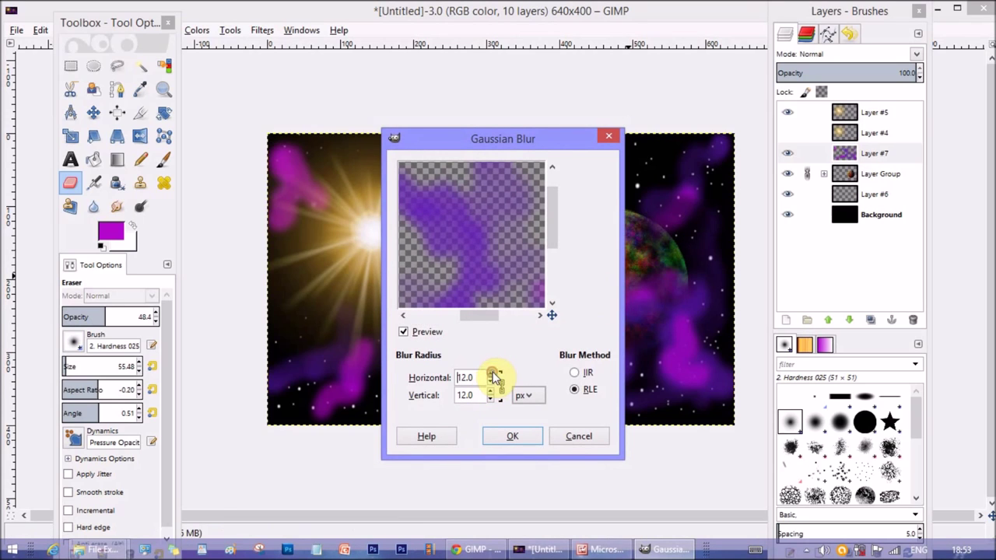
click(508, 436)
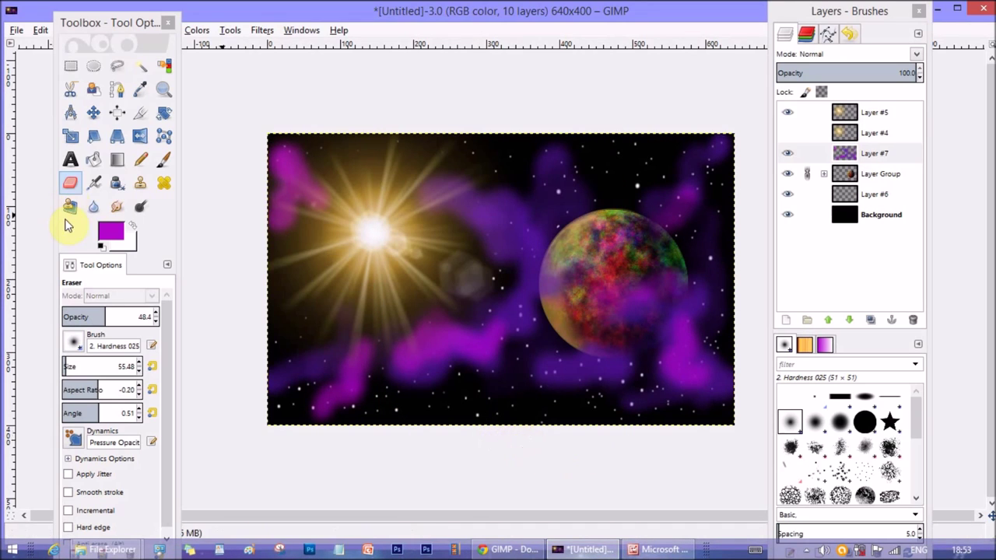
click(85, 318)
drag(89, 317, 77, 319)
- Pick a different eraser brush and erase some purple cloud near the bottom
click(72, 344)
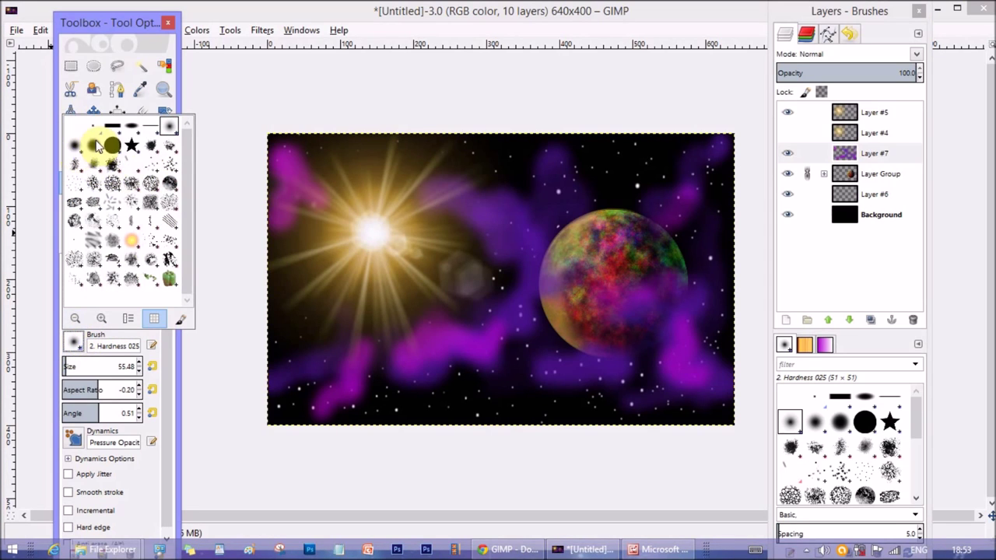
click(190, 152)
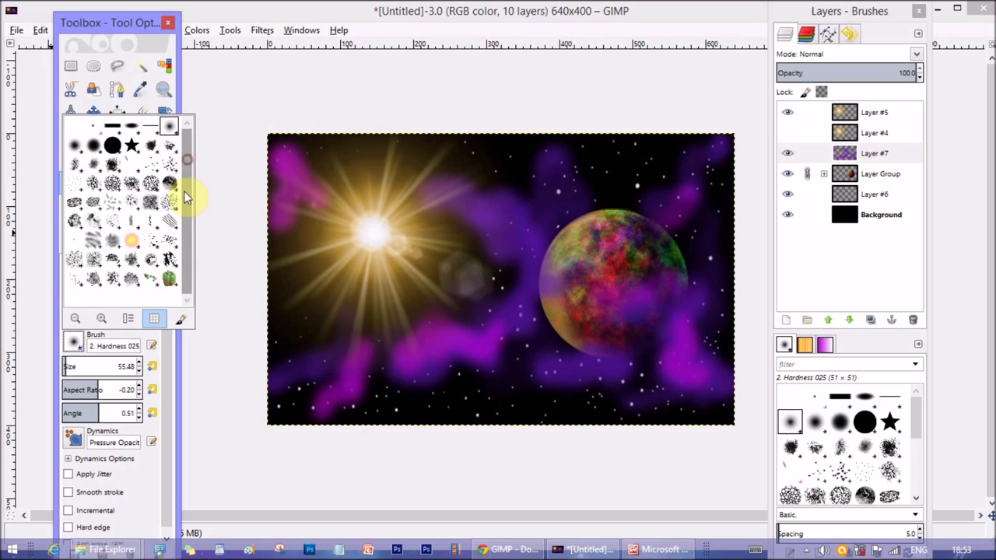
click(69, 346)
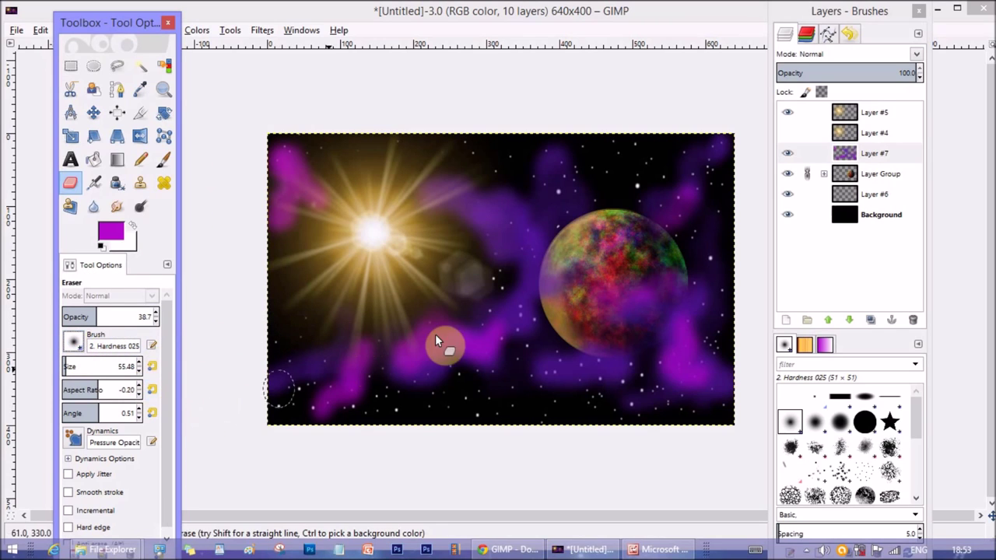
drag(412, 328, 470, 327)
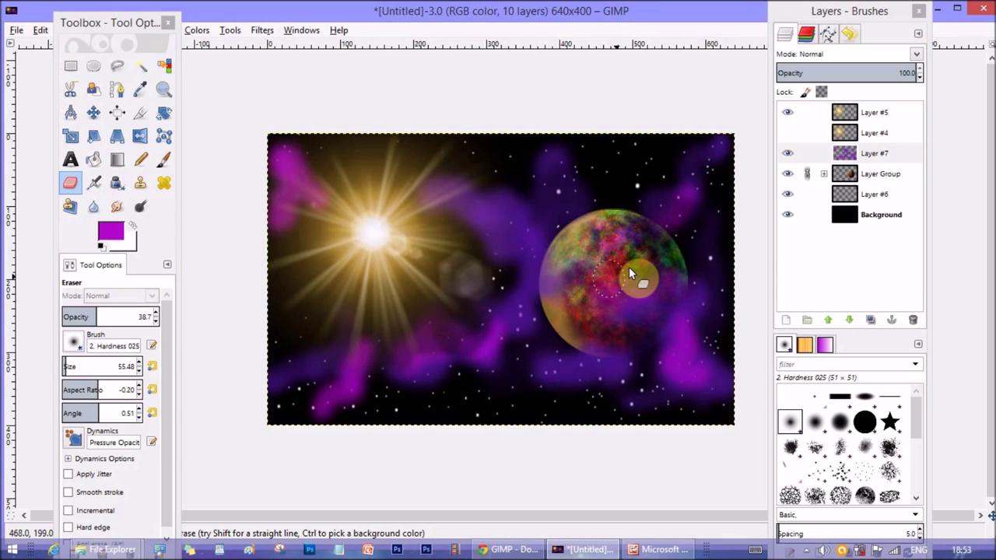
- Set the nebula layer Layer #7 to 75 opacity
click(903, 154)
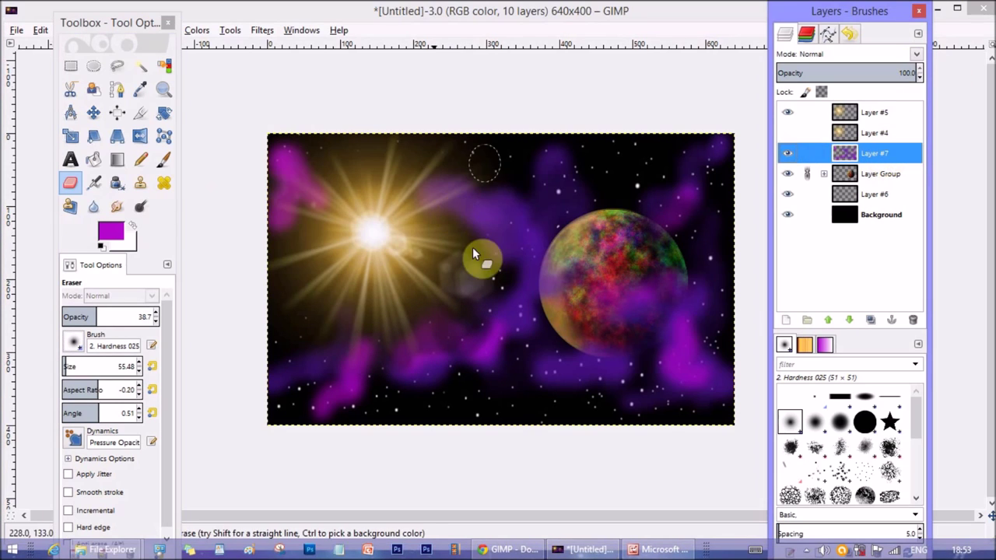
click(888, 72)
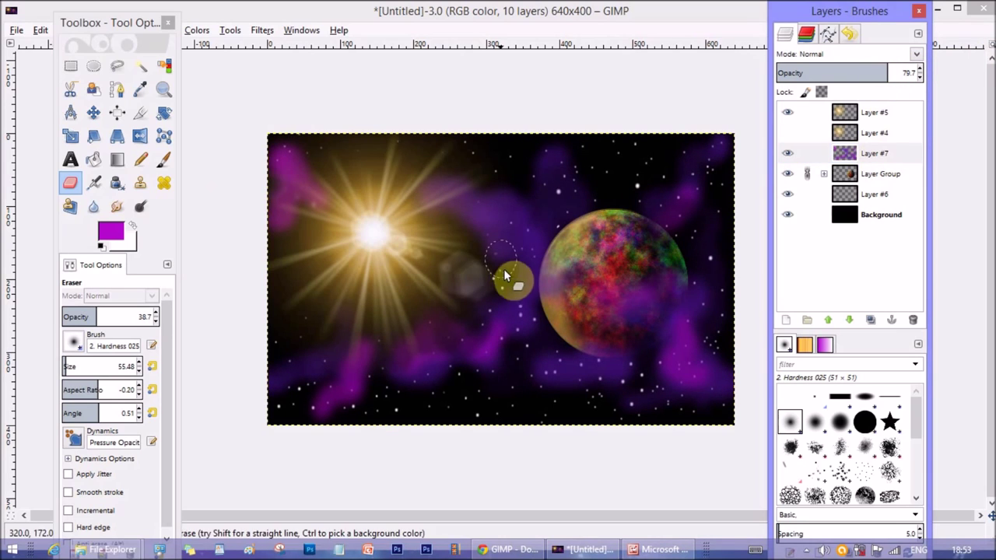
click(880, 71)
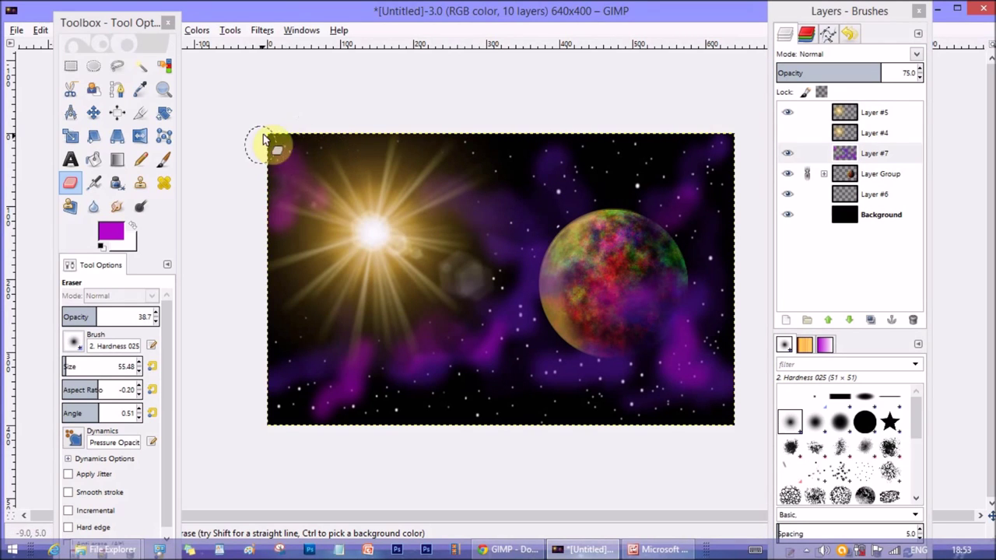
click(787, 320)
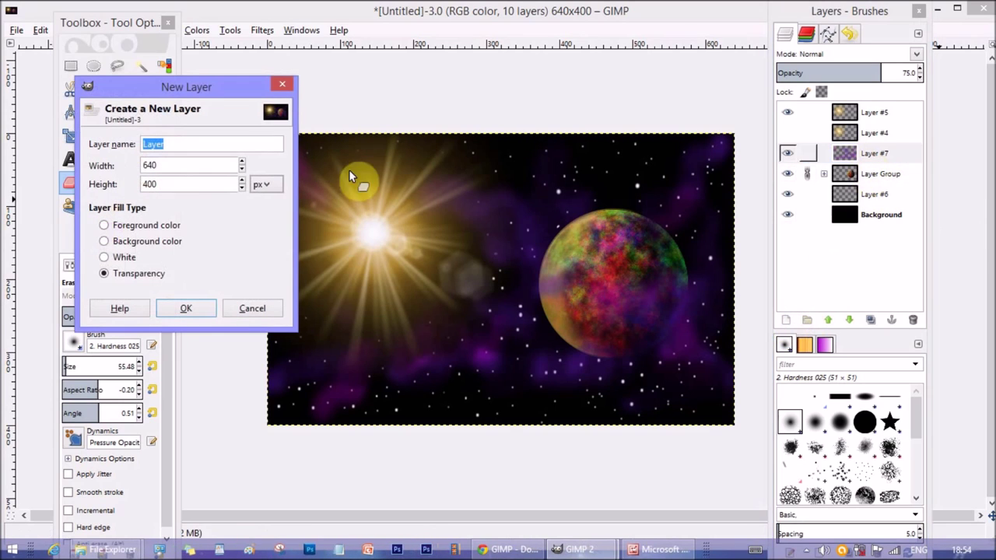
- Add transparent Layer #8 and set the foreground colour to a golden yellow
click(184, 307)
click(878, 159)
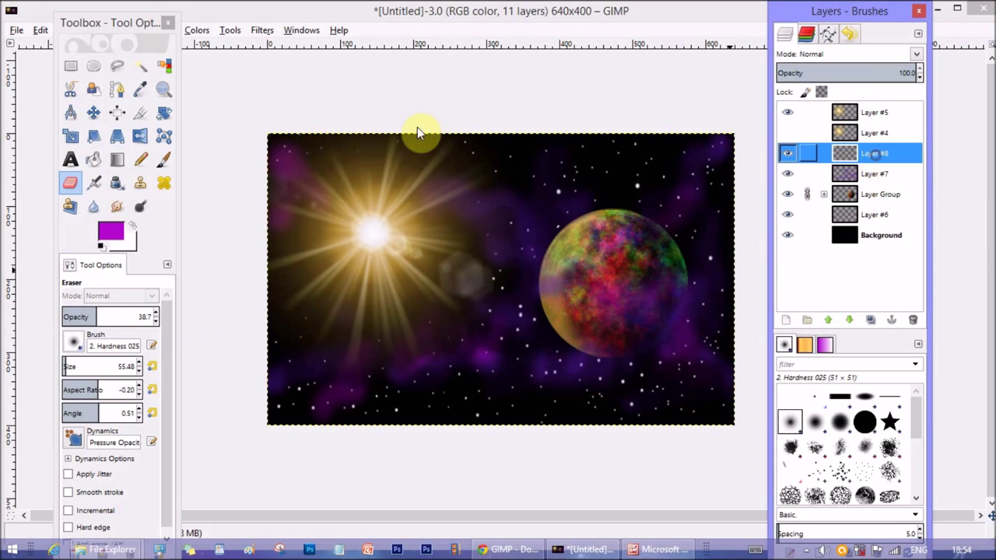
click(111, 234)
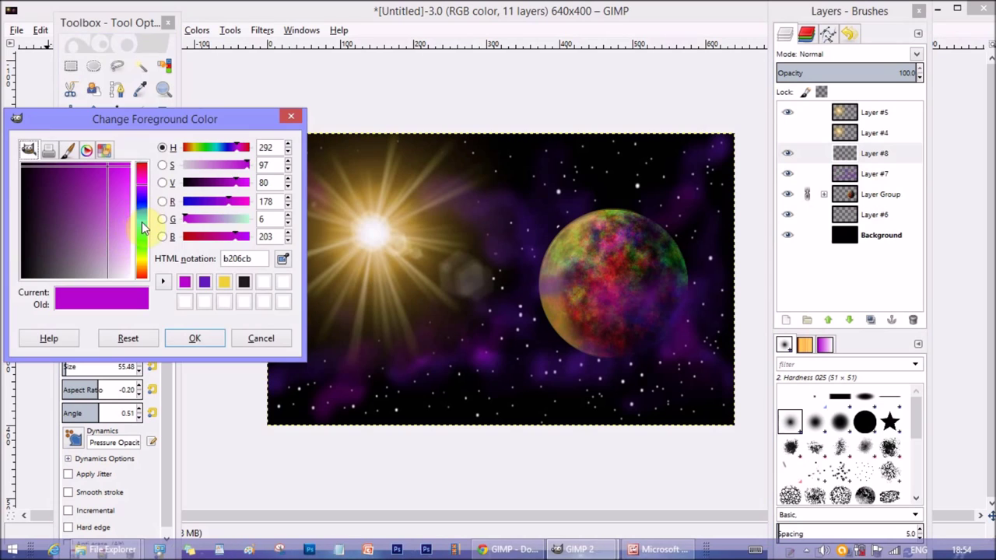
drag(142, 232, 141, 265)
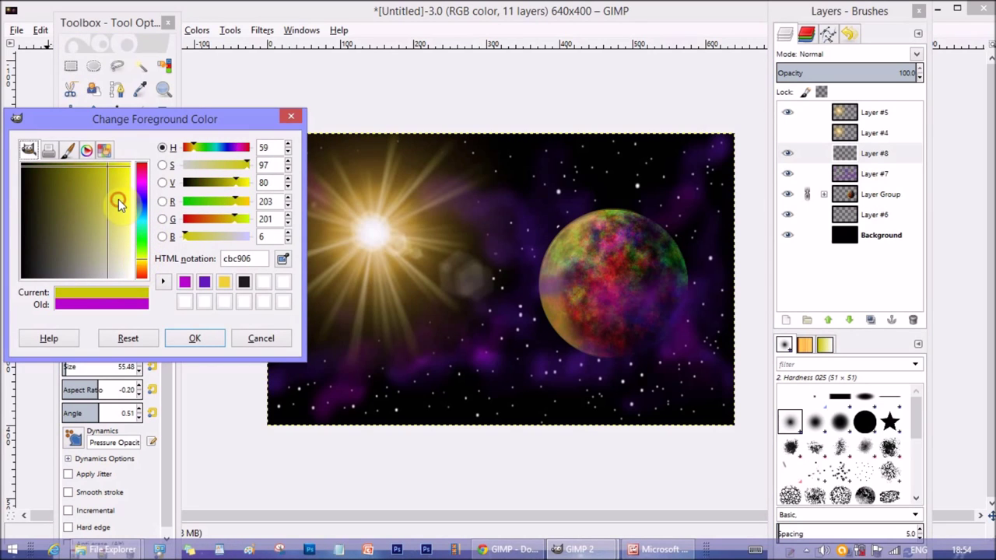
drag(119, 200, 119, 167)
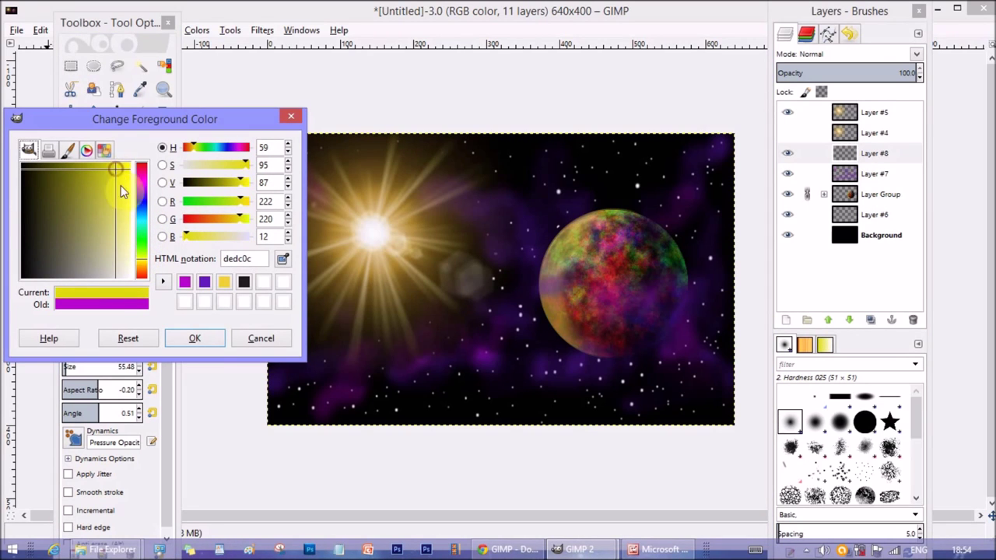
click(142, 269)
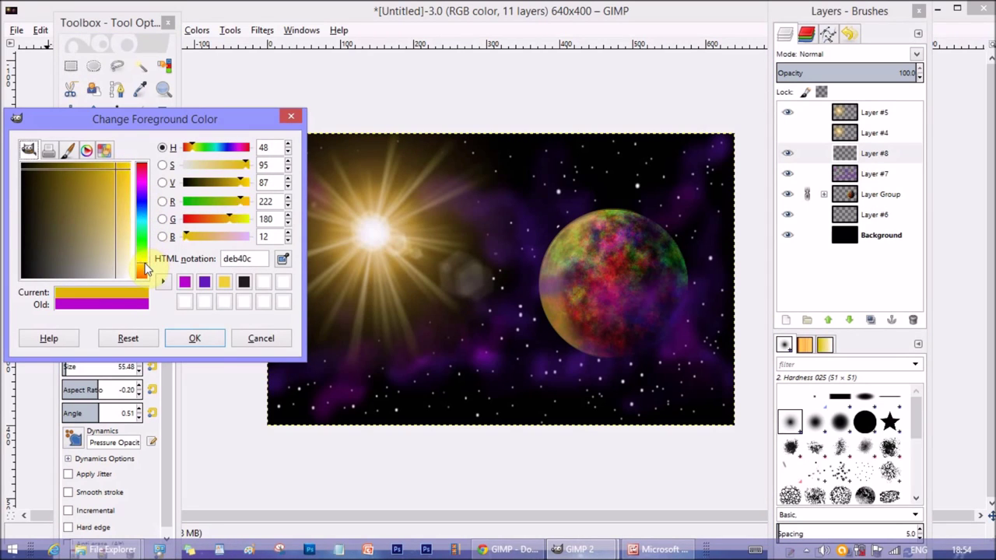
click(209, 338)
click(878, 156)
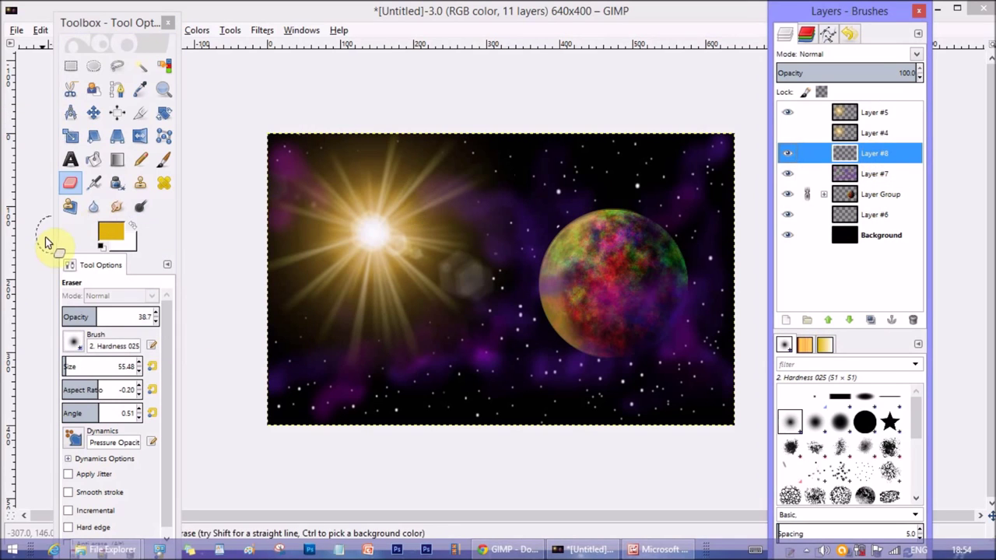
- Paint golden dust streaks right of and below the sun, shrinking the brush slightly
click(311, 219)
key(p)
mouse_move(412, 248)
mouse_down()
mouse_move(451, 267)
mouse_move(481, 232)
mouse_move(479, 278)
mouse_move(490, 289)
mouse_move(516, 264)
mouse_move(520, 280)
mouse_move(477, 294)
mouse_up()
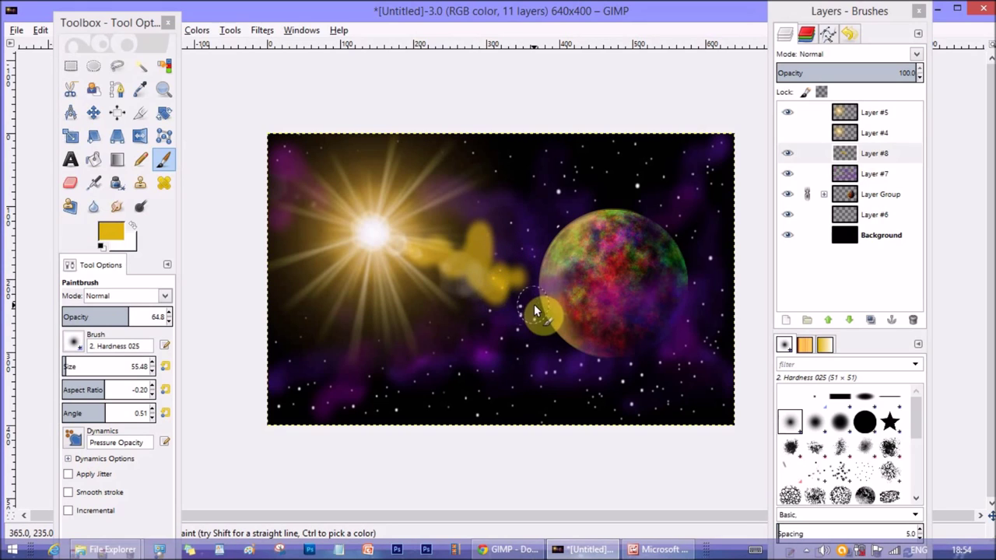
key(bracketleft)
key(bracketleft)
key(bracketleft)
key(bracketleft)
key(bracketleft)
mouse_move(409, 288)
mouse_down()
mouse_move(409, 354)
mouse_move(458, 358)
mouse_move(431, 318)
mouse_move(375, 274)
mouse_move(363, 295)
mouse_move(352, 288)
mouse_move(301, 187)
mouse_up()
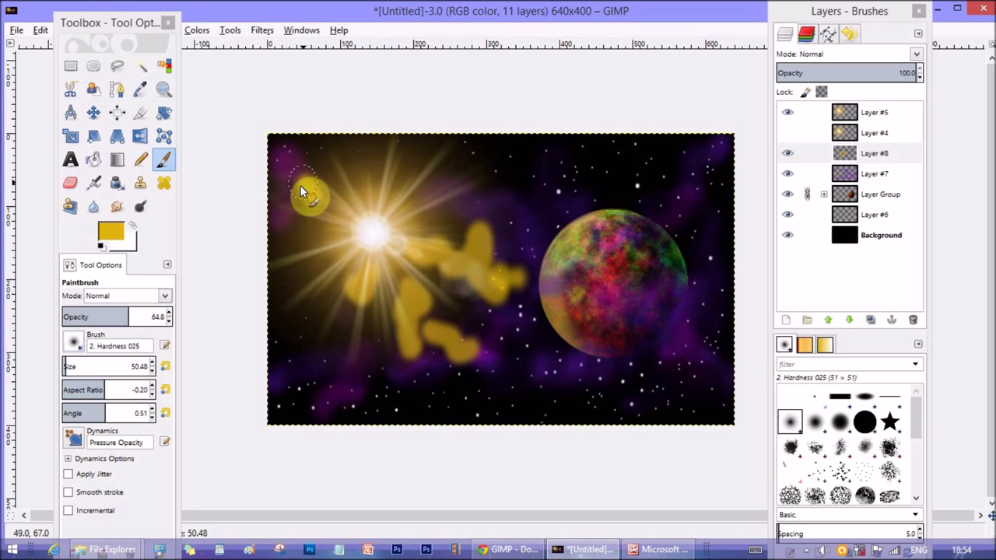
key(bracketleft)
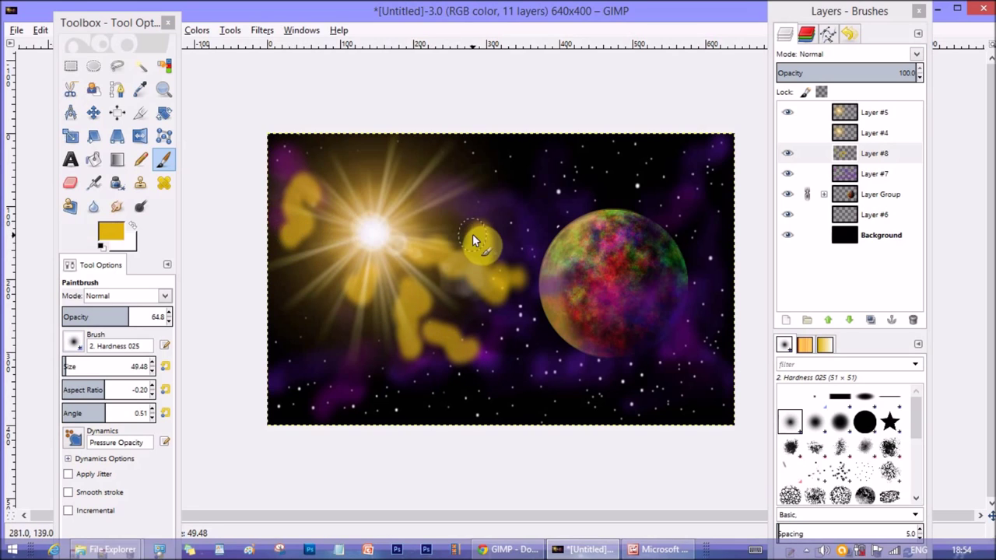
- Erase part of the blob right of the sun and paint golden dabs over the planet's edges
click(70, 182)
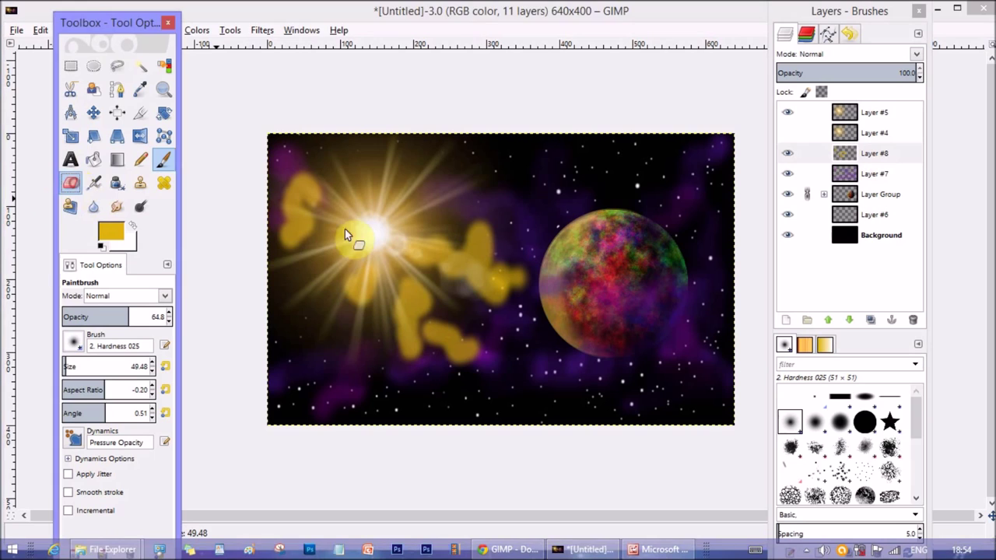
mouse_move(421, 257)
mouse_down()
mouse_move(449, 272)
mouse_move(448, 258)
mouse_move(477, 287)
mouse_move(436, 246)
mouse_move(466, 274)
mouse_up()
click(164, 160)
mouse_move(533, 298)
mouse_down()
mouse_move(618, 297)
mouse_move(550, 296)
mouse_move(539, 274)
mouse_move(562, 316)
mouse_move(614, 324)
mouse_move(663, 305)
mouse_up()
drag(547, 227, 545, 263)
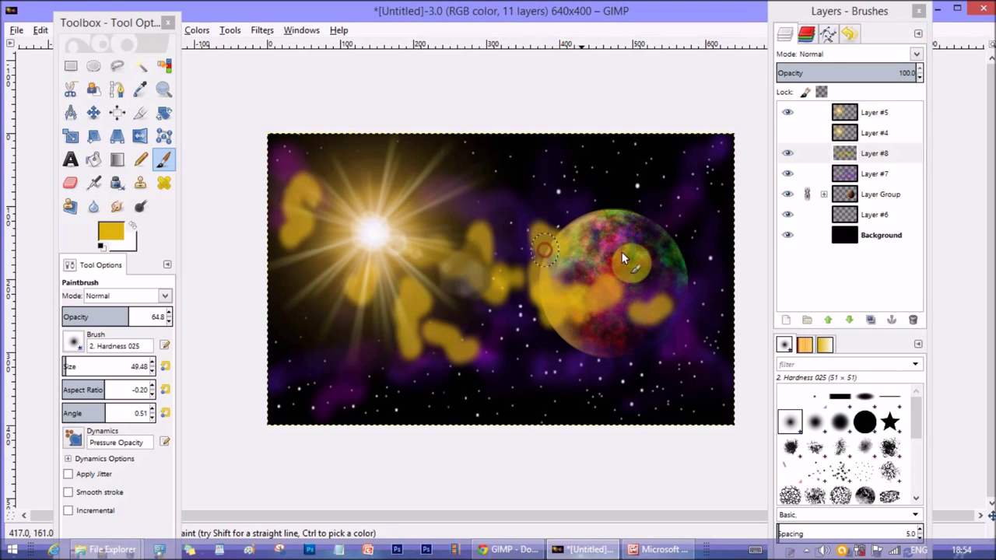
click(892, 153)
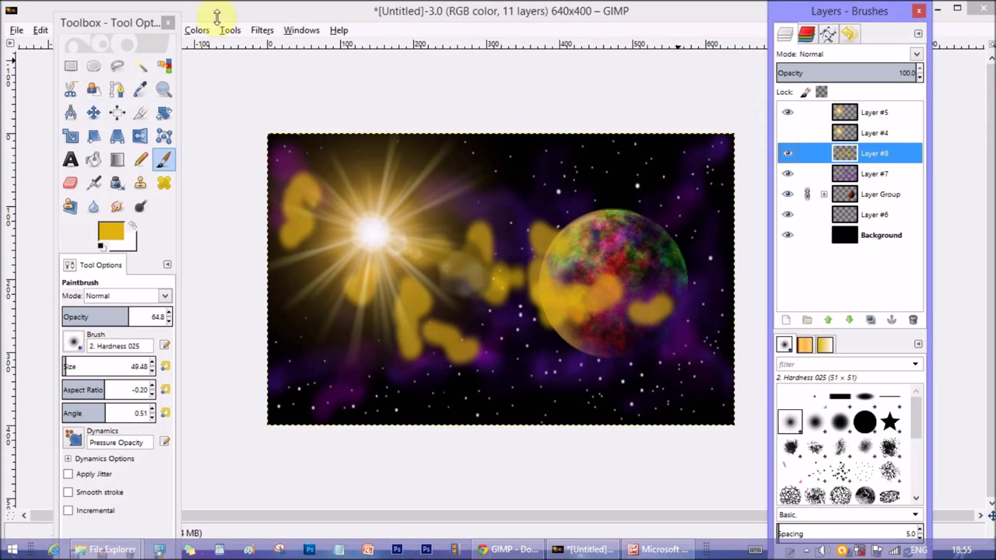
- Apply a 20 px Gaussian Blur to the golden dust on Layer #8
click(261, 31)
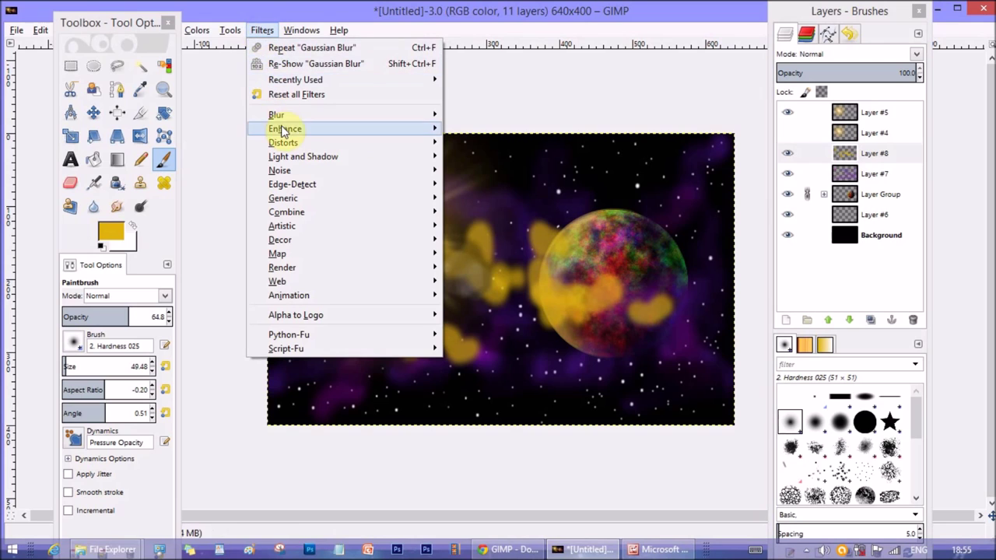
click(499, 130)
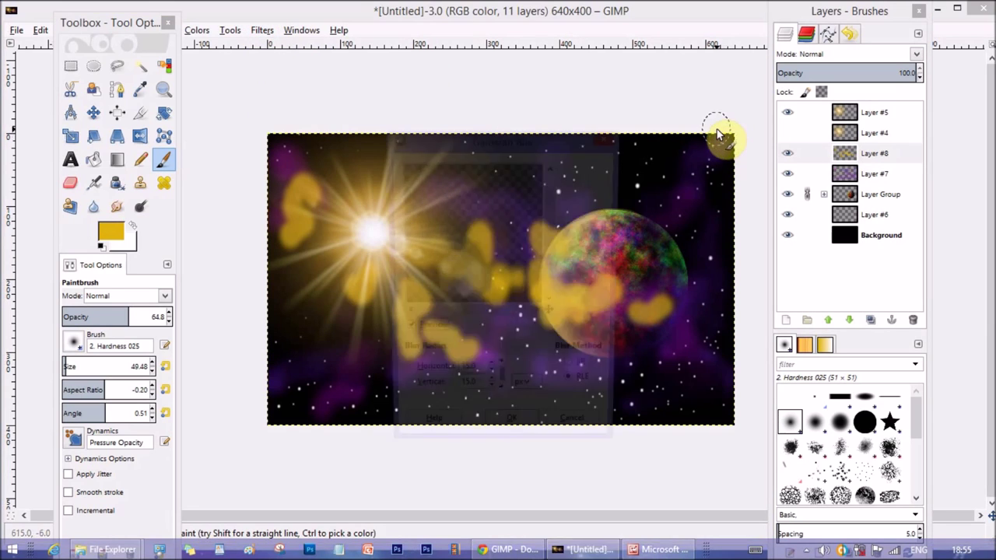
drag(559, 141, 813, 107)
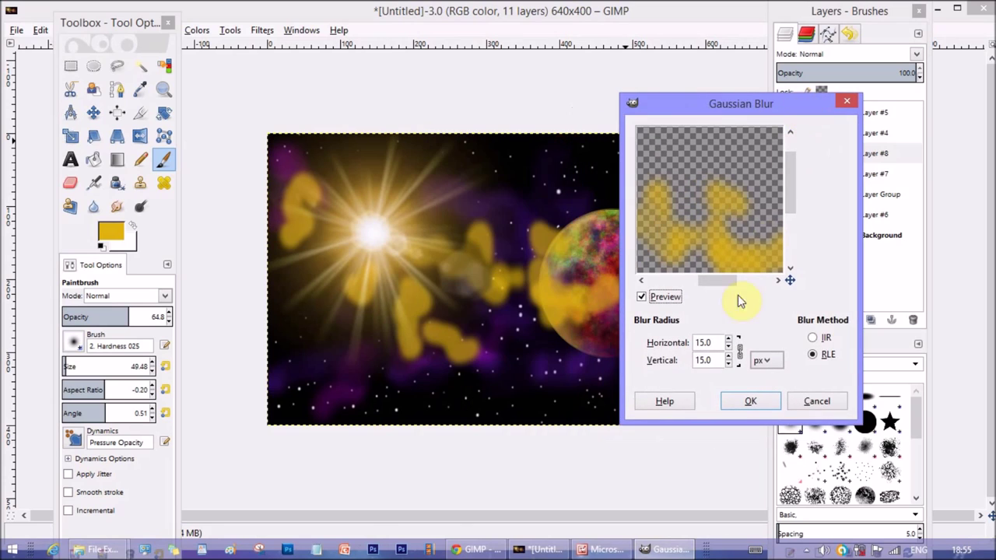
click(729, 340)
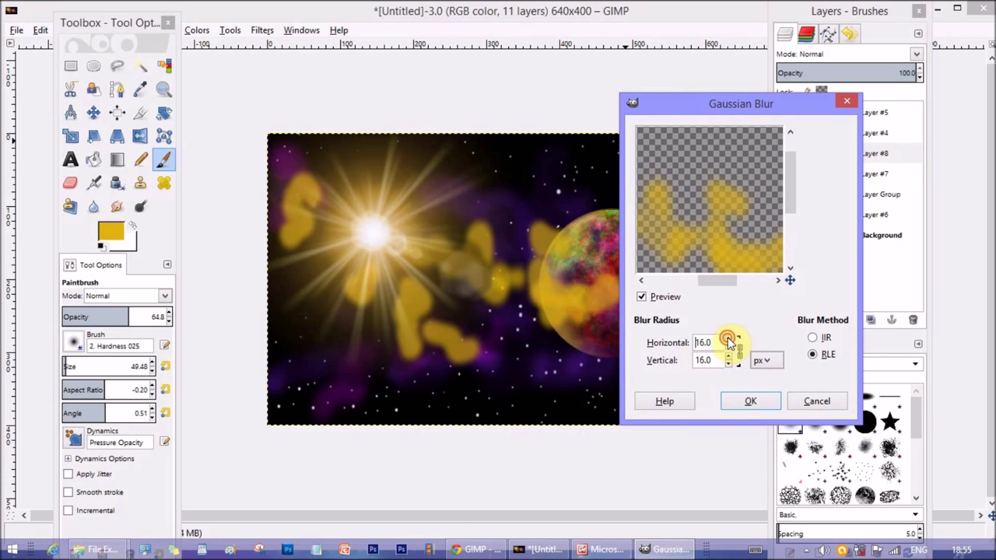
click(730, 340)
click(730, 340)
click(729, 340)
click(730, 340)
click(746, 402)
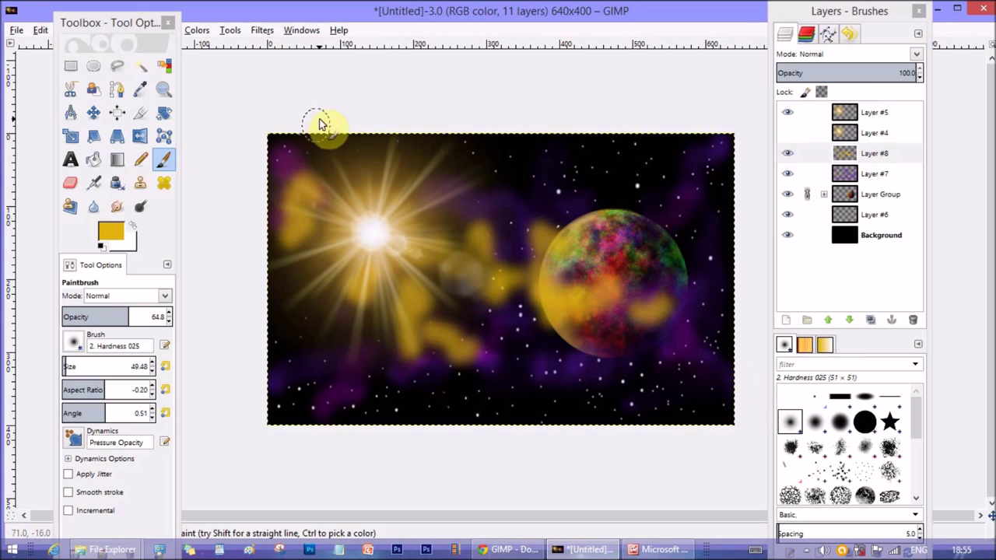
- Apply a second 20 px Gaussian Blur to the dust layer
click(262, 30)
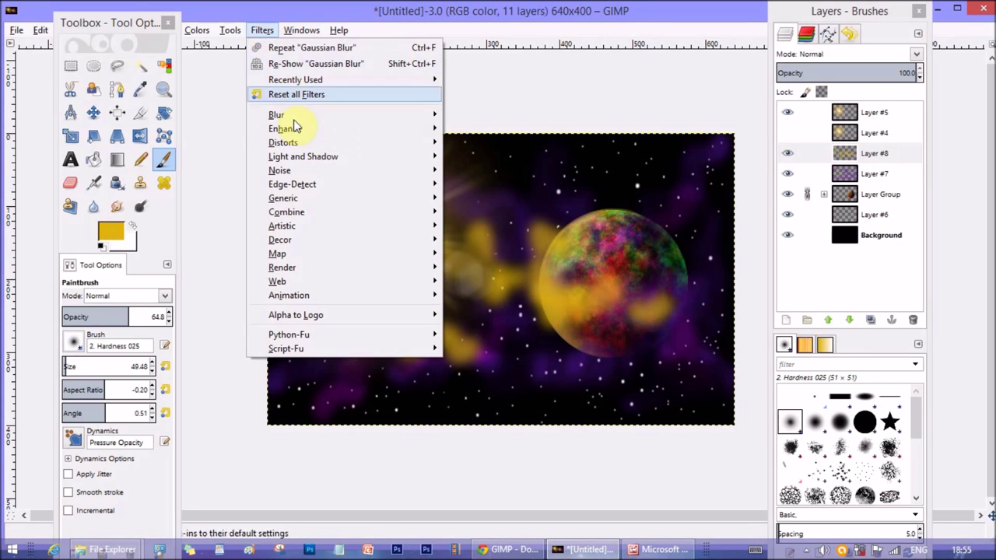
mouse_move(334, 116)
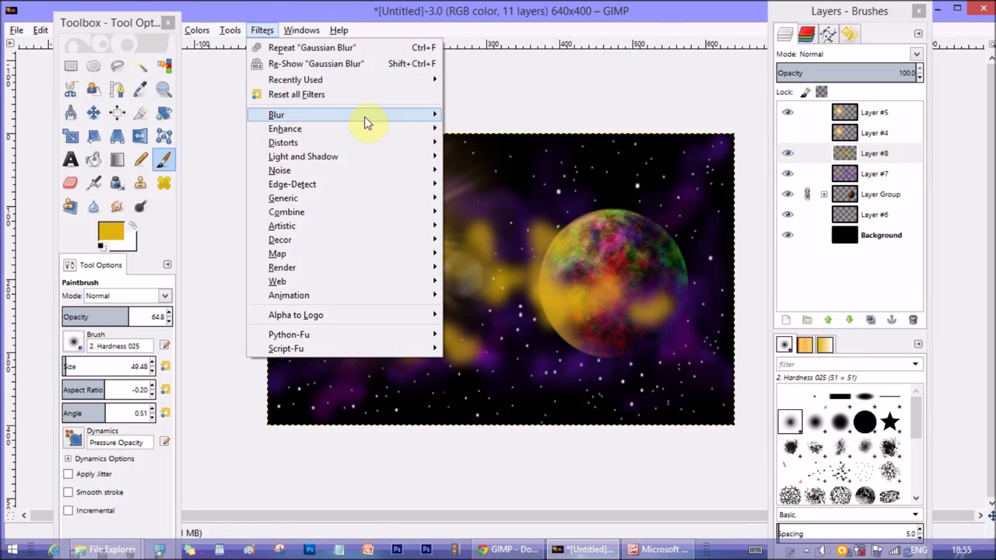
click(491, 129)
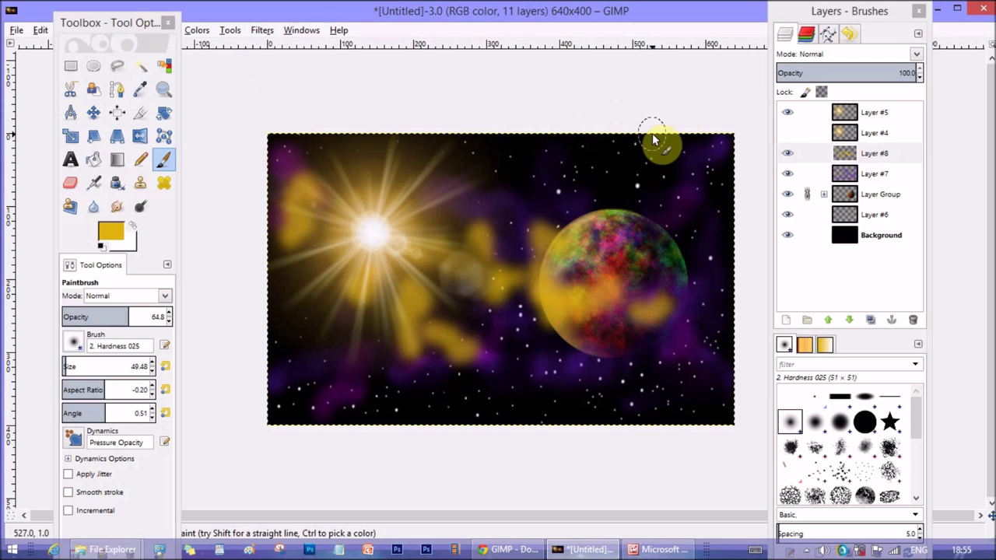
drag(574, 142, 802, 102)
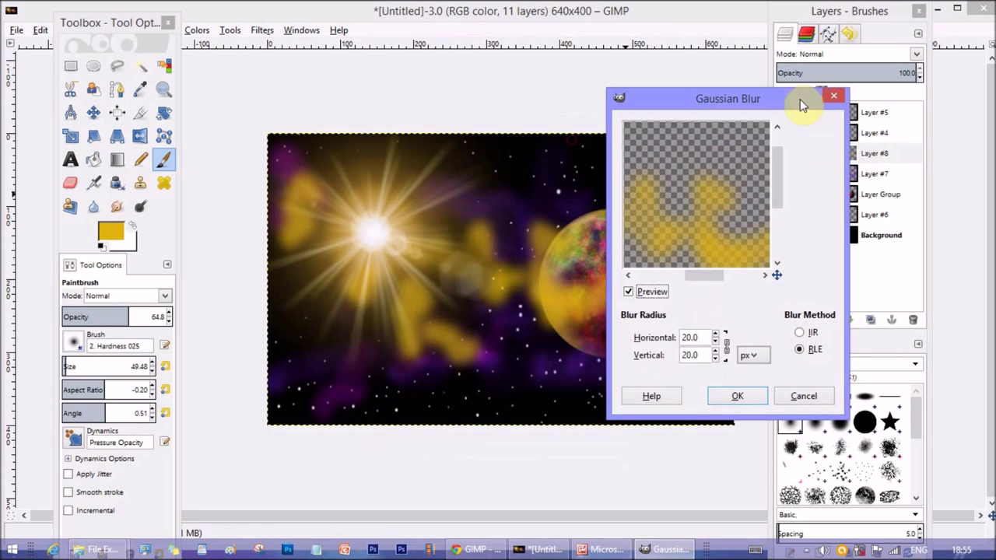
click(744, 397)
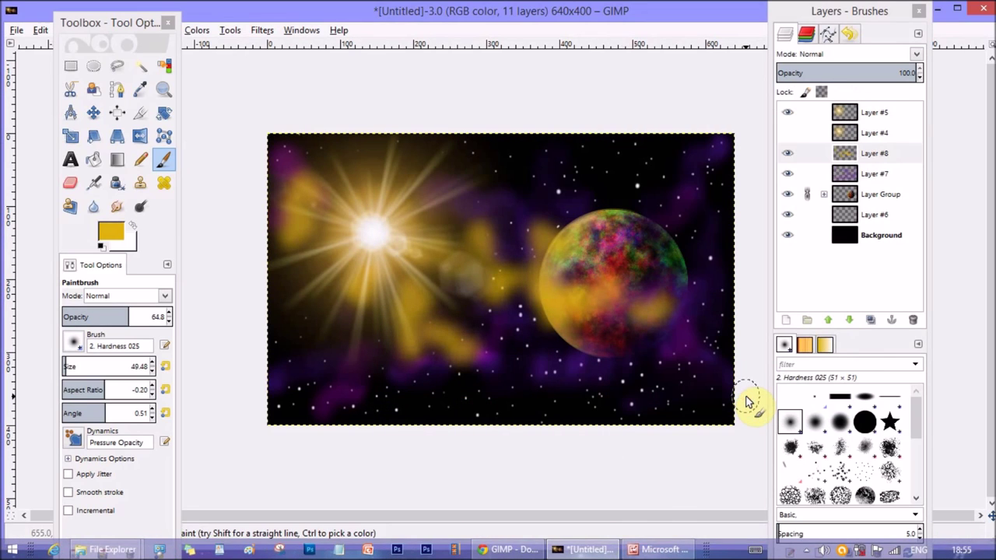
click(71, 183)
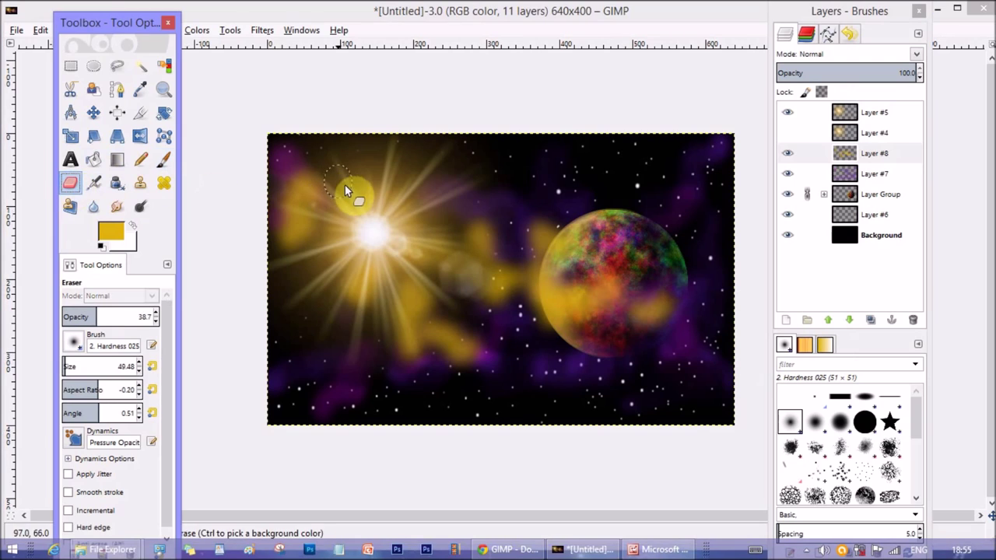
- Lower Layer #8 to 71.4 opacity, briefly moving it below Layer #7 and back
click(885, 153)
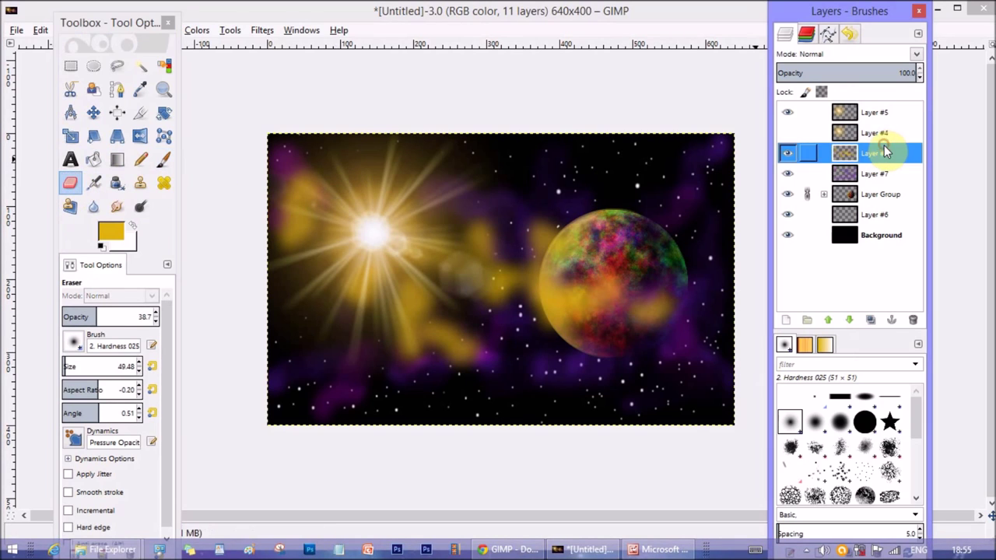
click(875, 70)
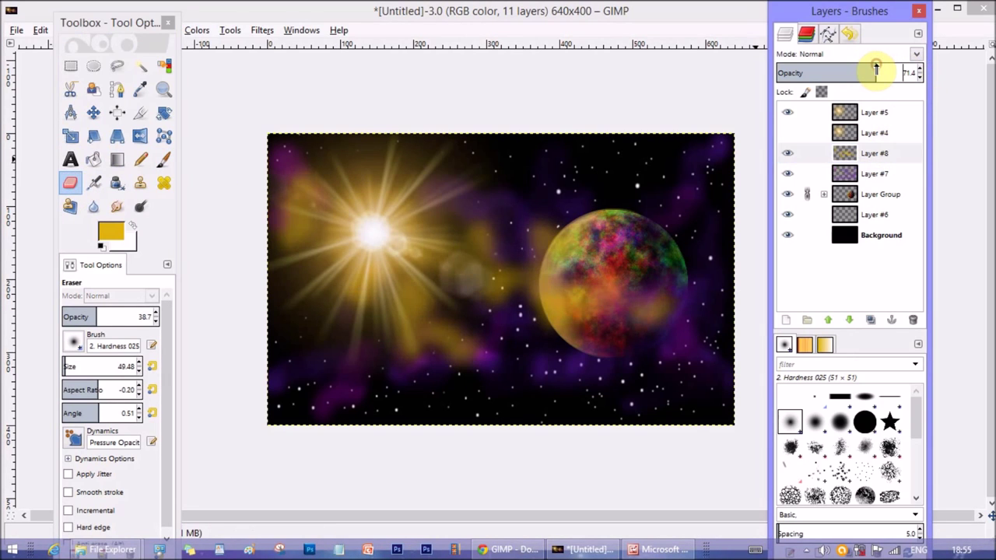
click(878, 155)
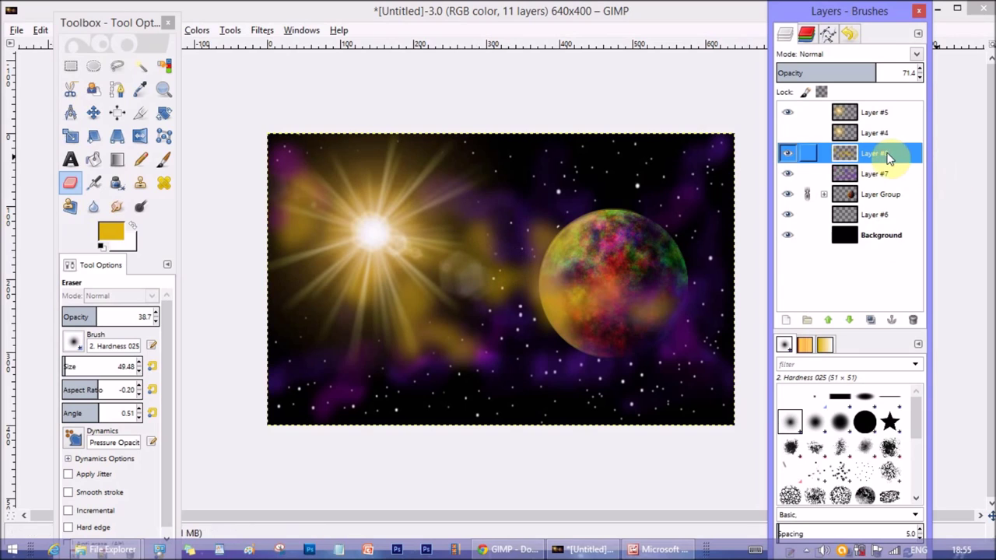
drag(885, 155, 873, 183)
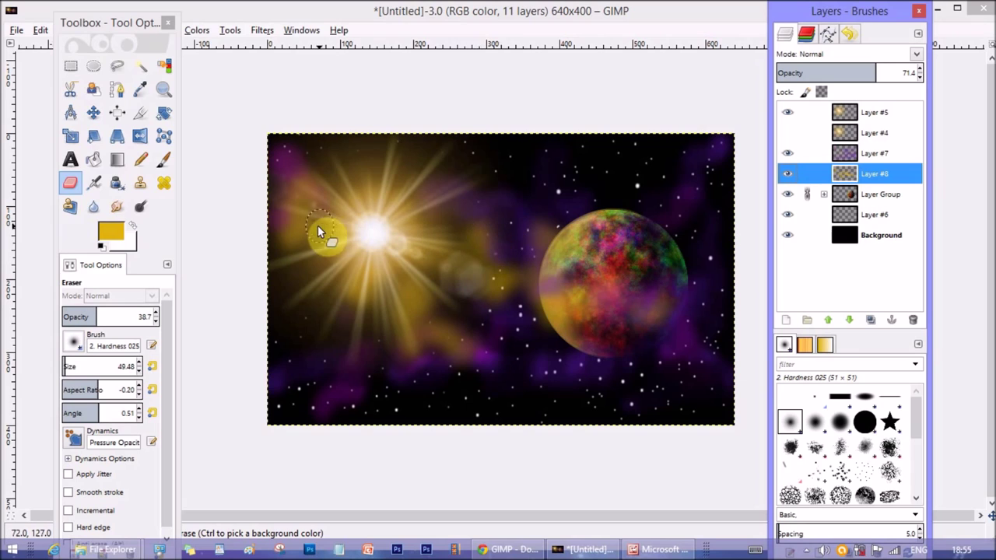
drag(870, 171, 867, 152)
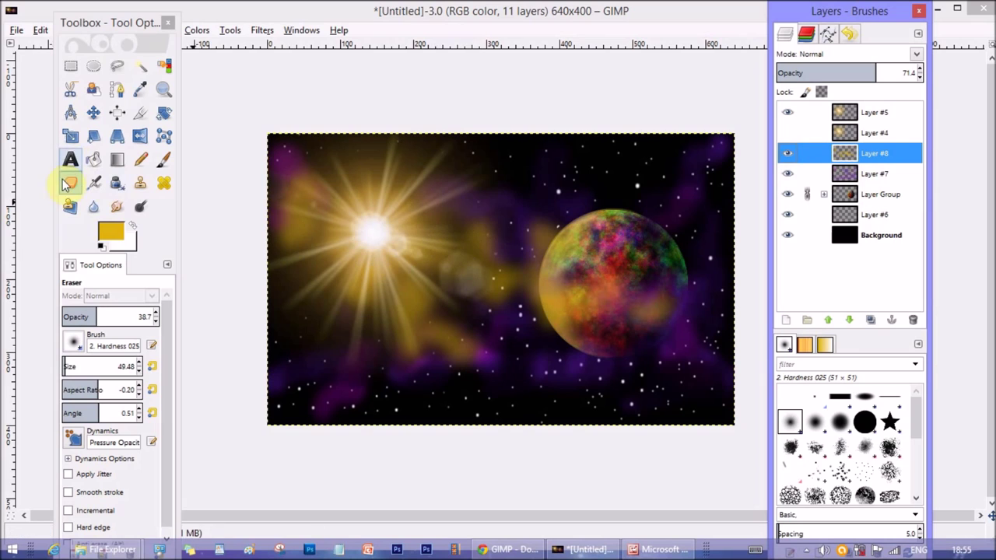
- Erase dust haze around the sun and between the sun and planet
drag(421, 254, 476, 254)
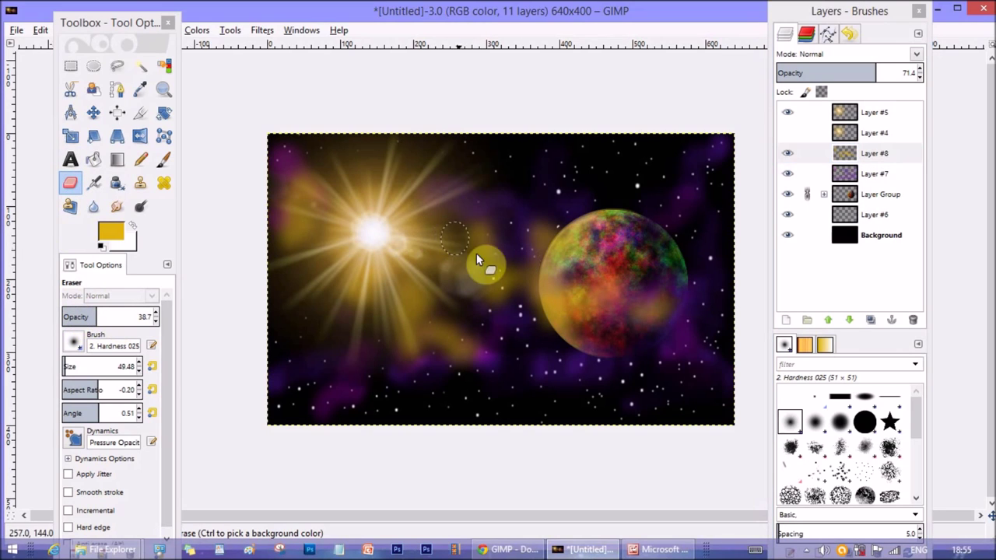
drag(397, 311, 378, 324)
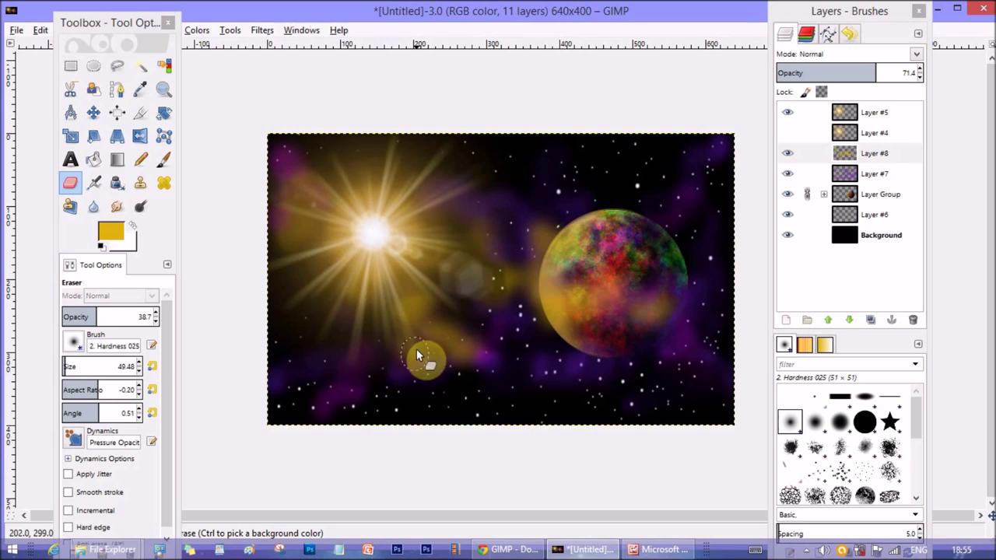
drag(416, 349, 402, 350)
drag(382, 255, 529, 385)
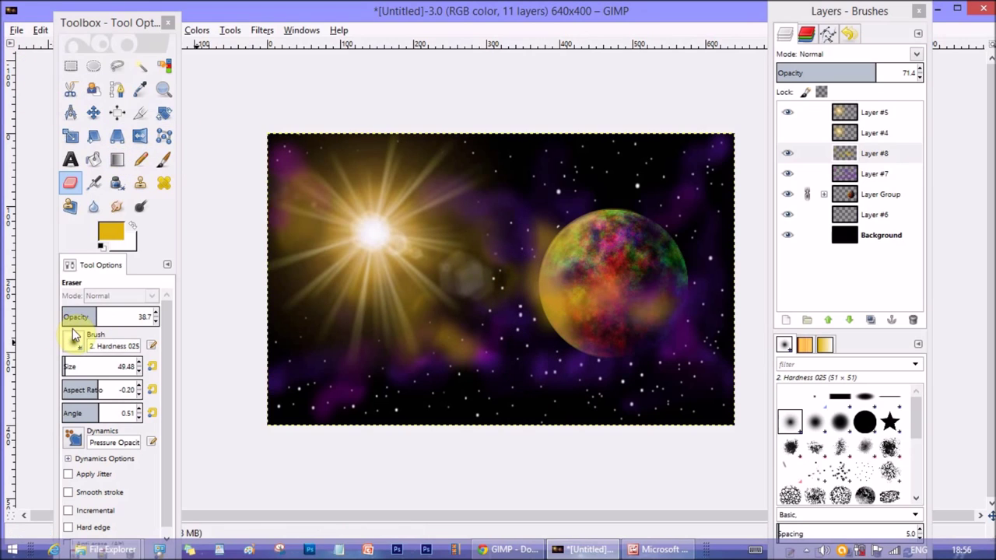
- Set Layer #8 opacity to 62.0 and Layer #7 opacity to 67.2
drag(856, 68, 863, 73)
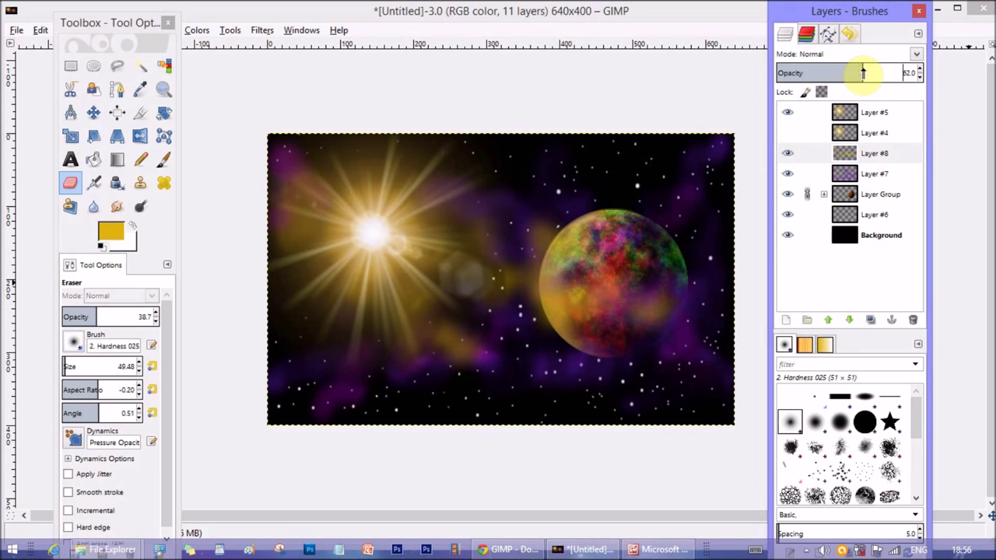
click(874, 174)
drag(875, 73, 871, 69)
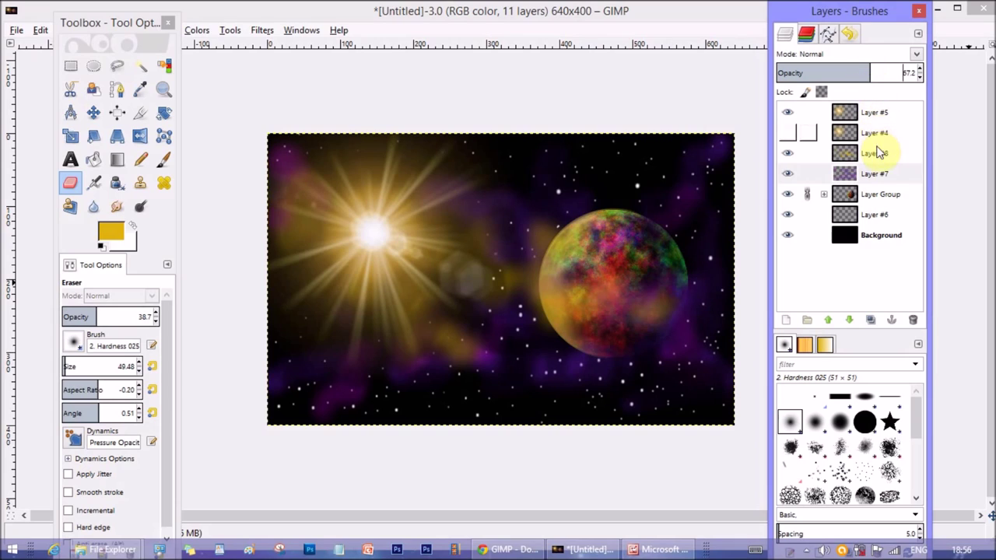
click(880, 174)
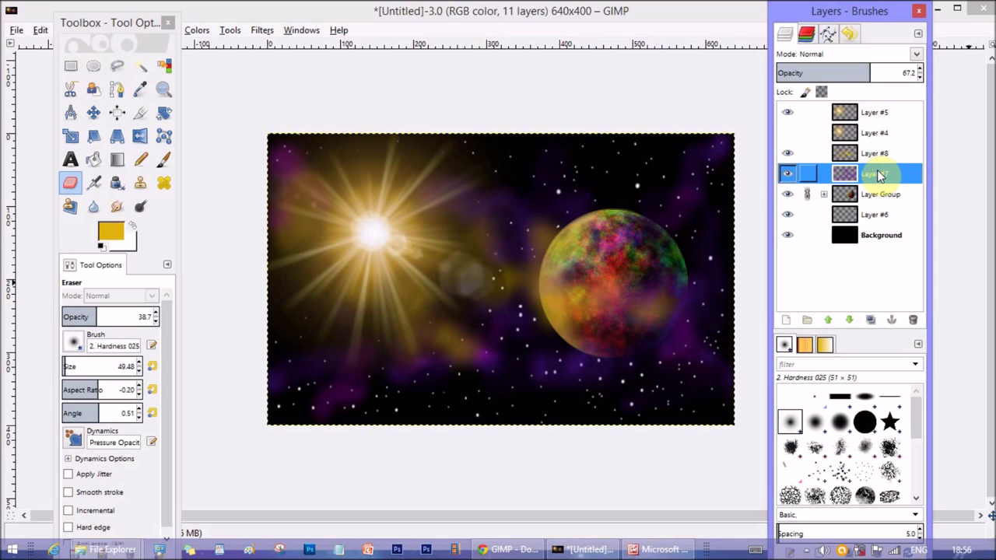